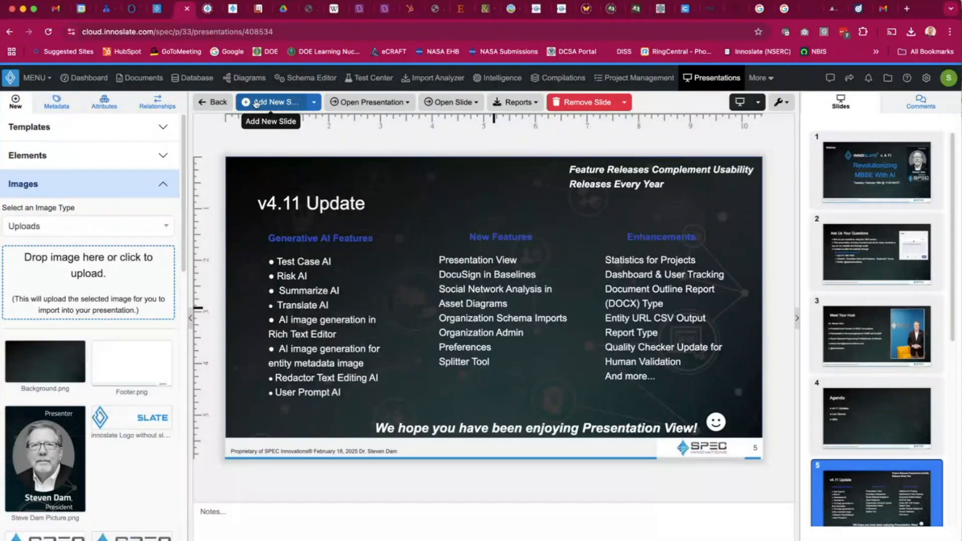
# Open the options for adding a new or an existing slide to the presentation.
pyautogui.moveTo(382, 103)
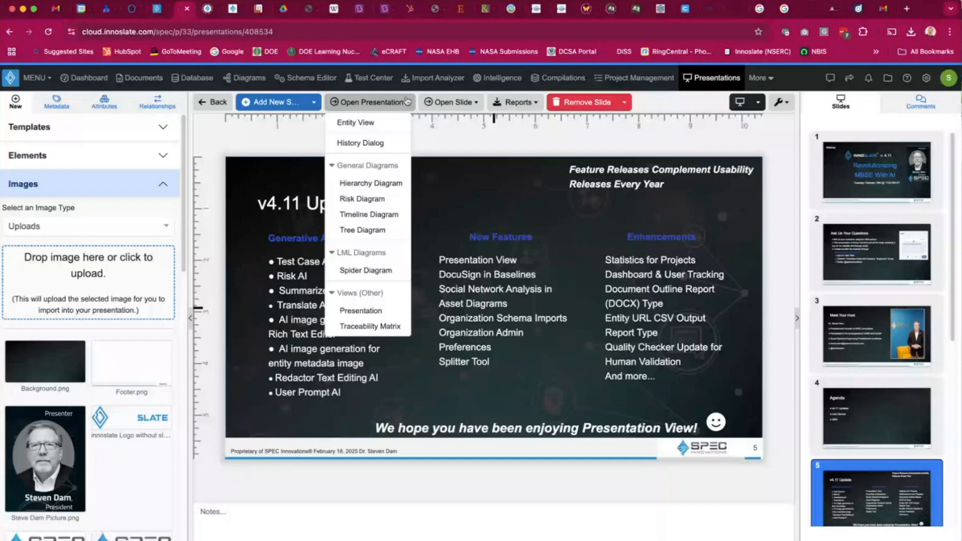
pyautogui.click(314, 103)
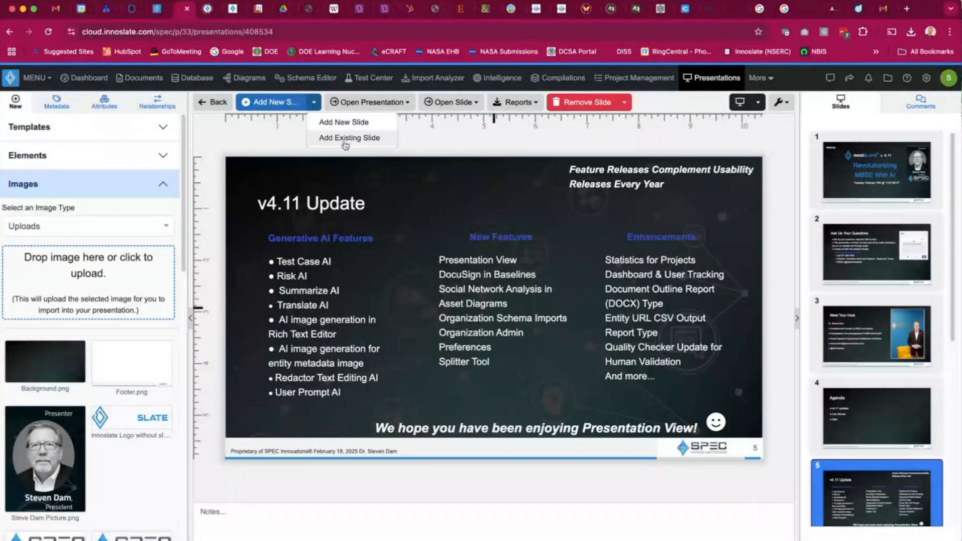
pyautogui.click(345, 139)
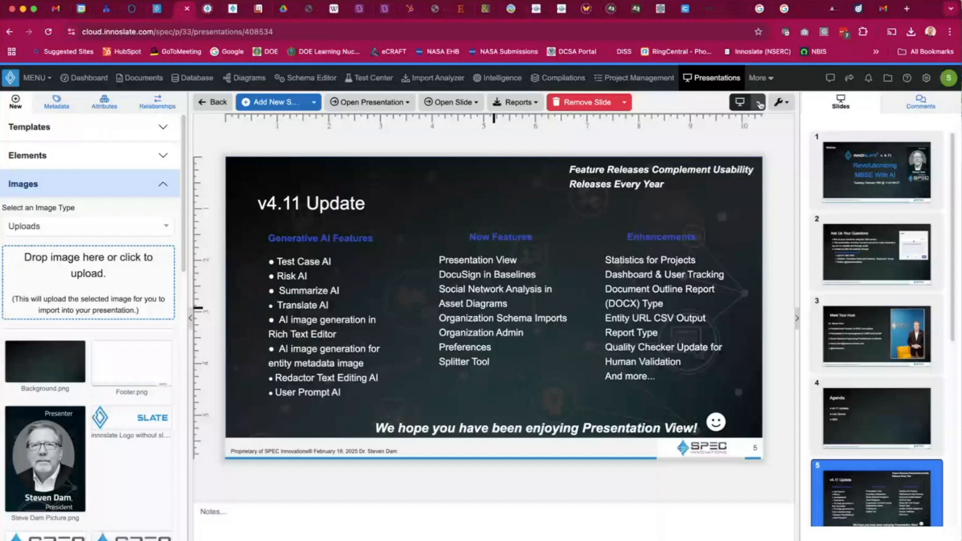
# Browse the slide settings, including slide number positions and the Change Slide Background dialog, without changing anything.
pyautogui.click(784, 103)
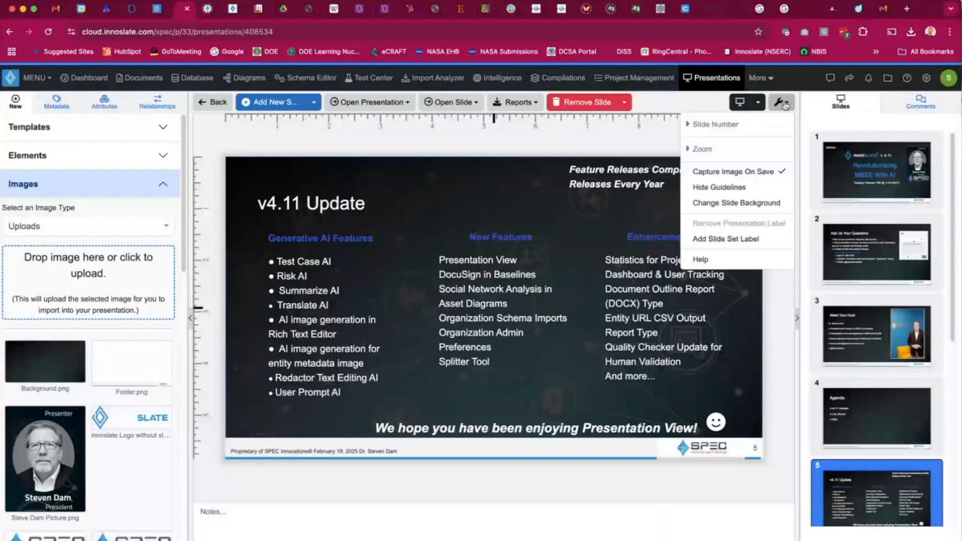
pyautogui.click(685, 125)
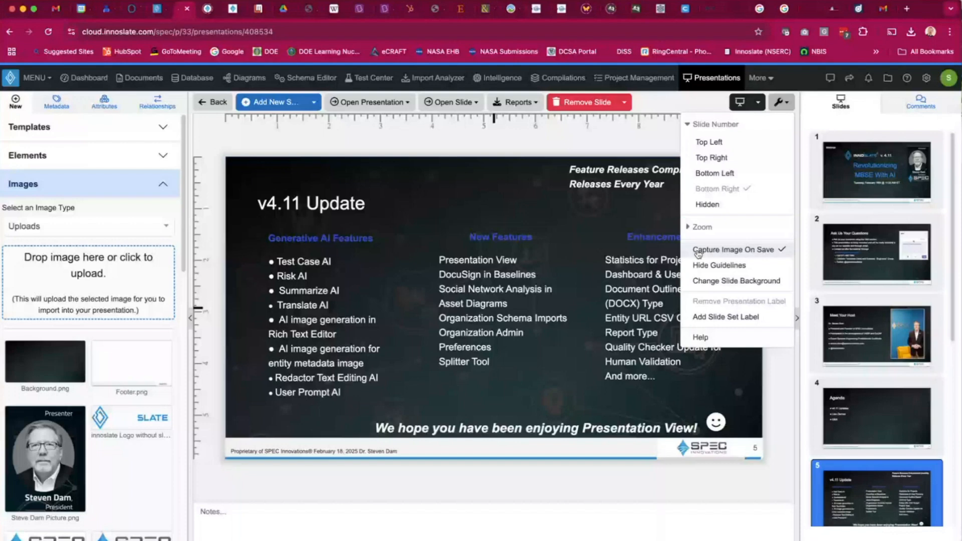
pyautogui.click(727, 283)
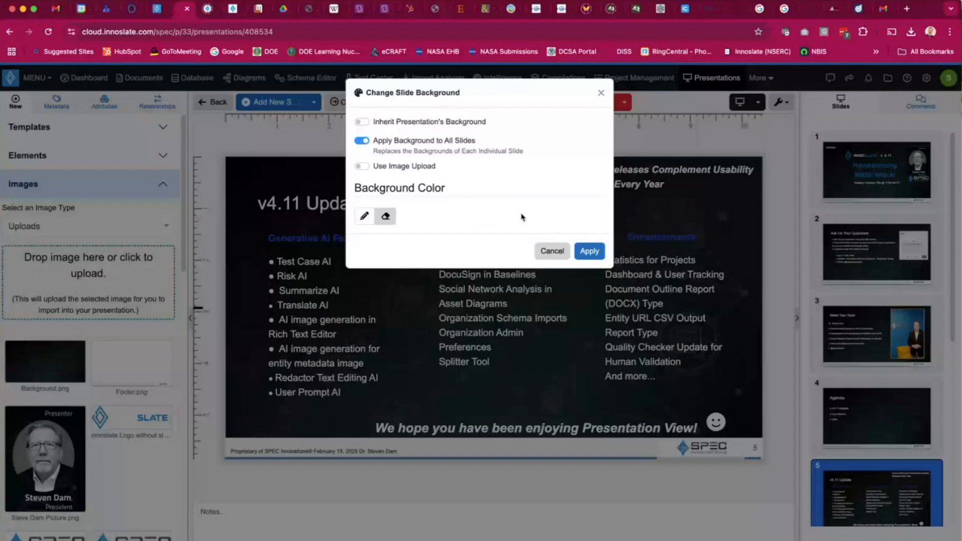
pyautogui.click(544, 255)
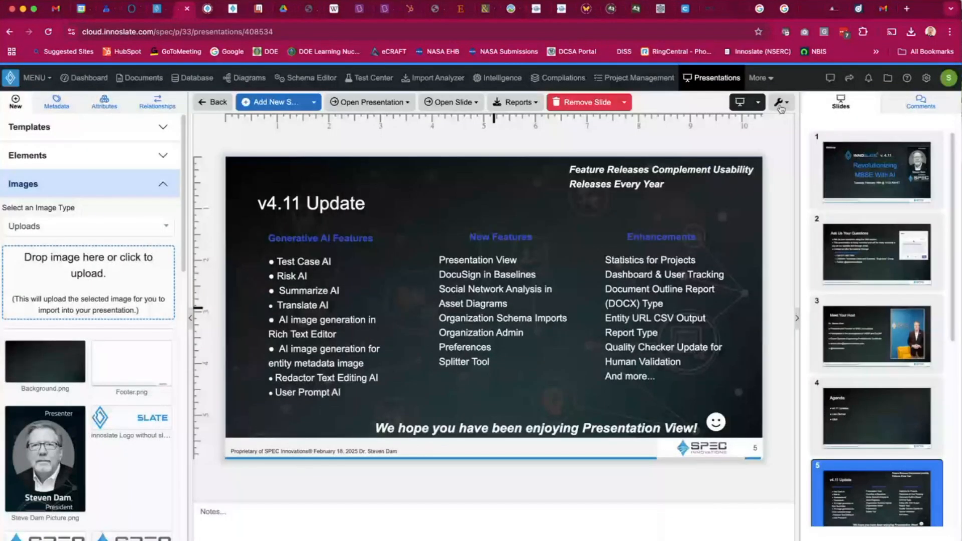
pyautogui.click(780, 102)
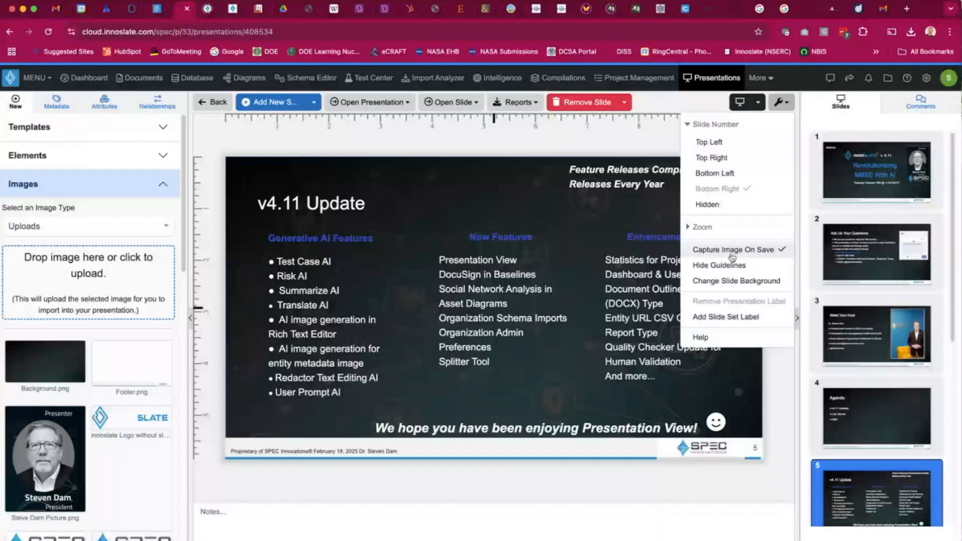
pyautogui.click(550, 142)
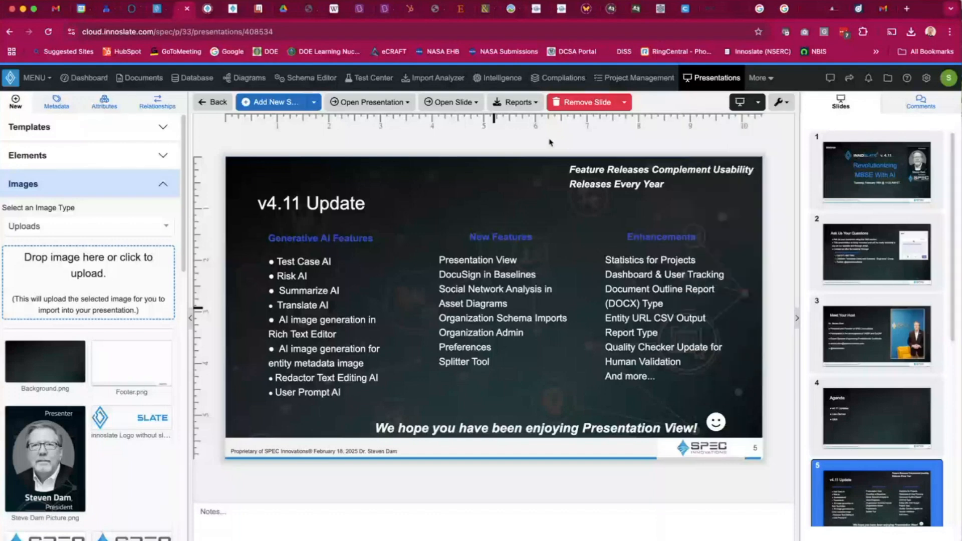
# Open the New Features text box in the text editor, and save and close the presentation.
pyautogui.click(500, 268)
pyautogui.moveTo(487, 285); pyautogui.dragTo(487, 284)
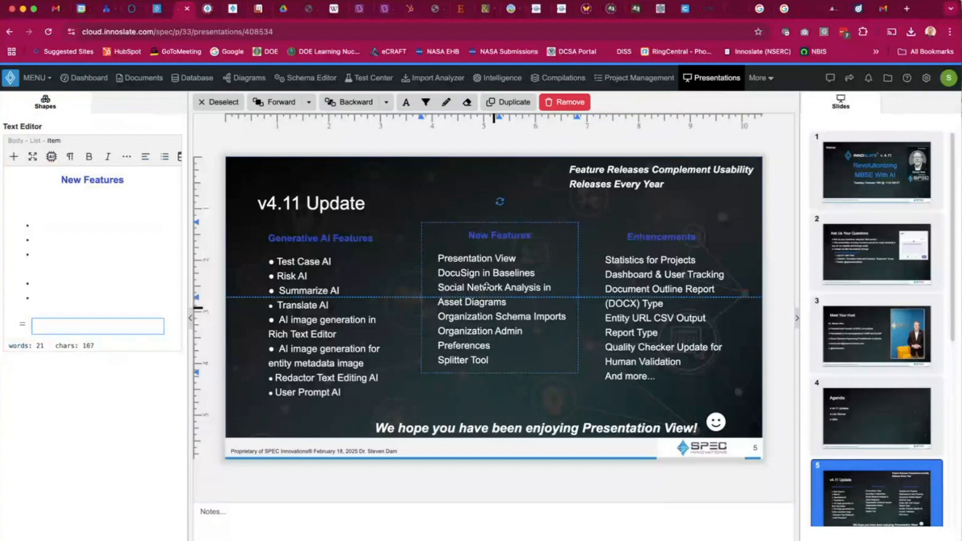
pyautogui.moveTo(487, 286); pyautogui.dragTo(487, 287)
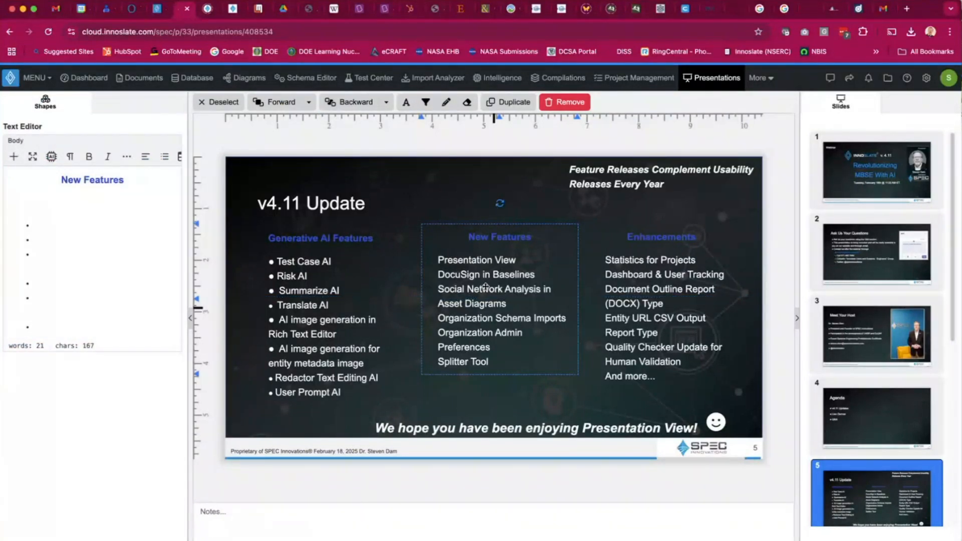
pyautogui.click(205, 133)
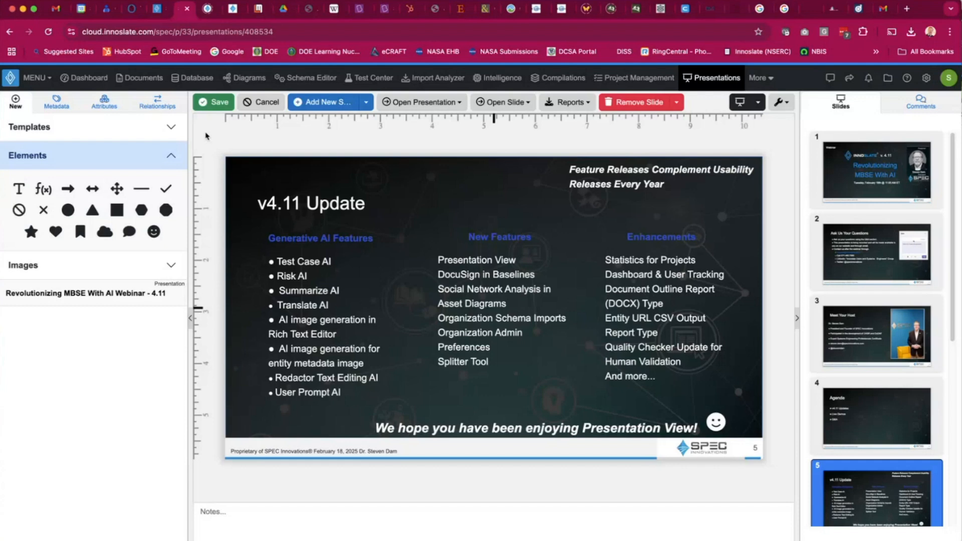
pyautogui.click(217, 105)
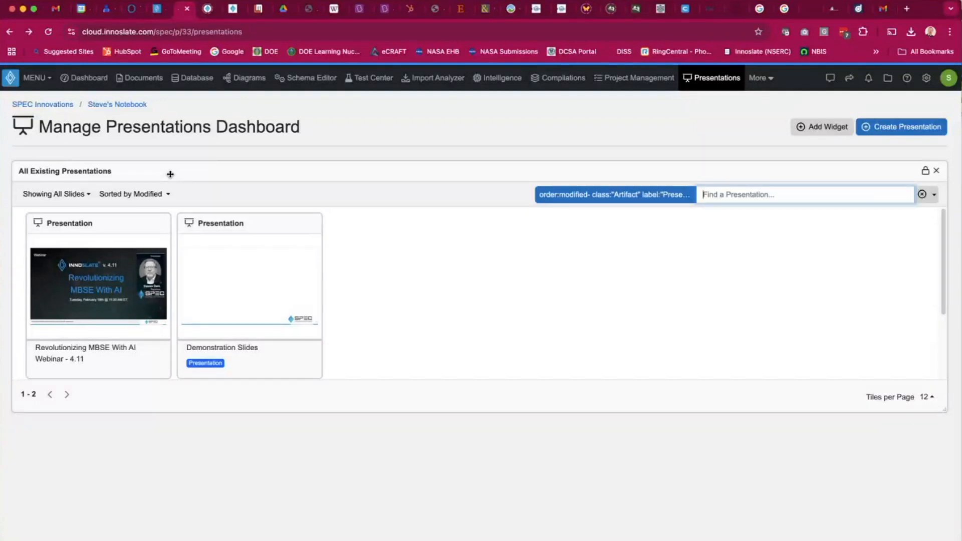
# Switch to the Verification Requirements document and open the VR.2 Appropriate Markings description for editing.
pyautogui.moveTo(159, 226)
pyautogui.click(157, 9)
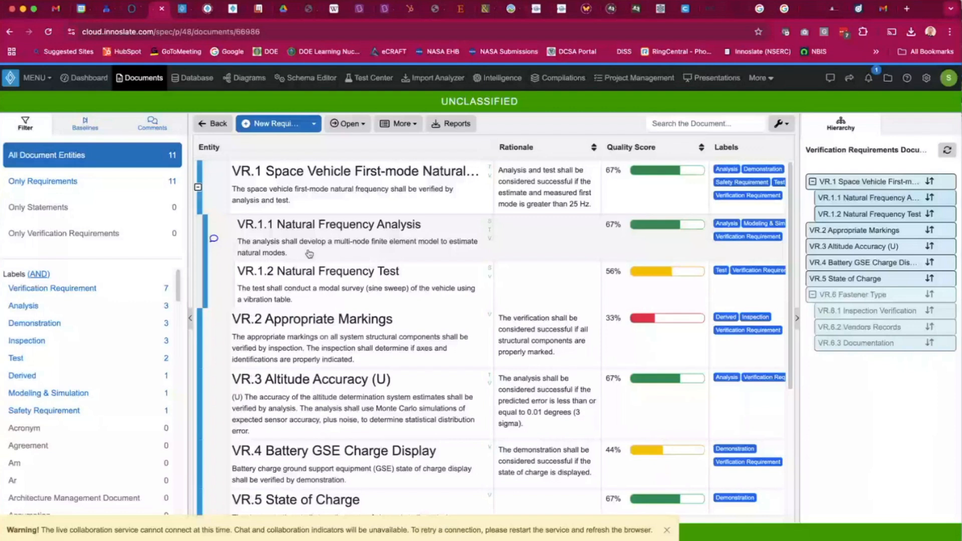
pyautogui.click(333, 344)
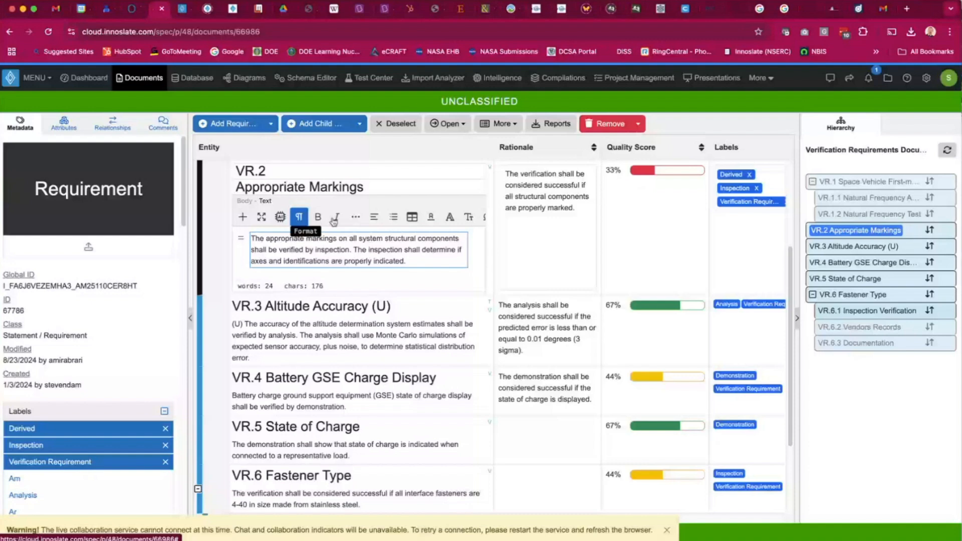
# Scroll across the requirement table's columns and dismiss the collaboration warning banner.
pyautogui.hscroll(3, 341, 221)
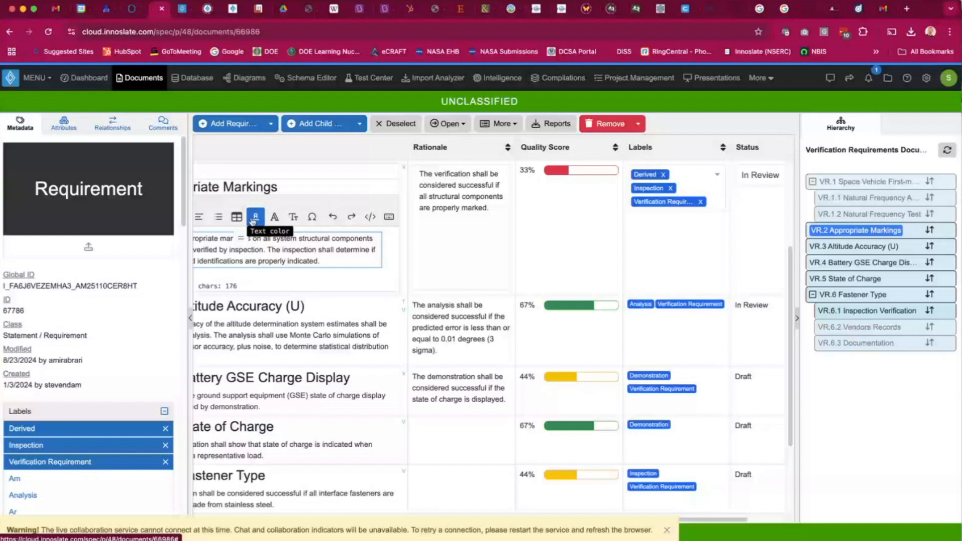
pyautogui.hscroll(3, 239, 219)
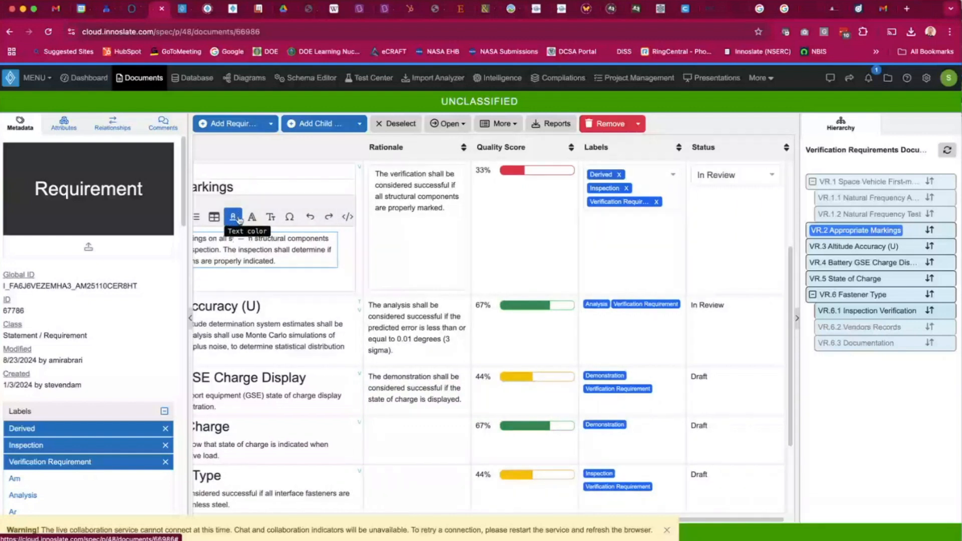
pyautogui.hscroll(-1, 239, 218)
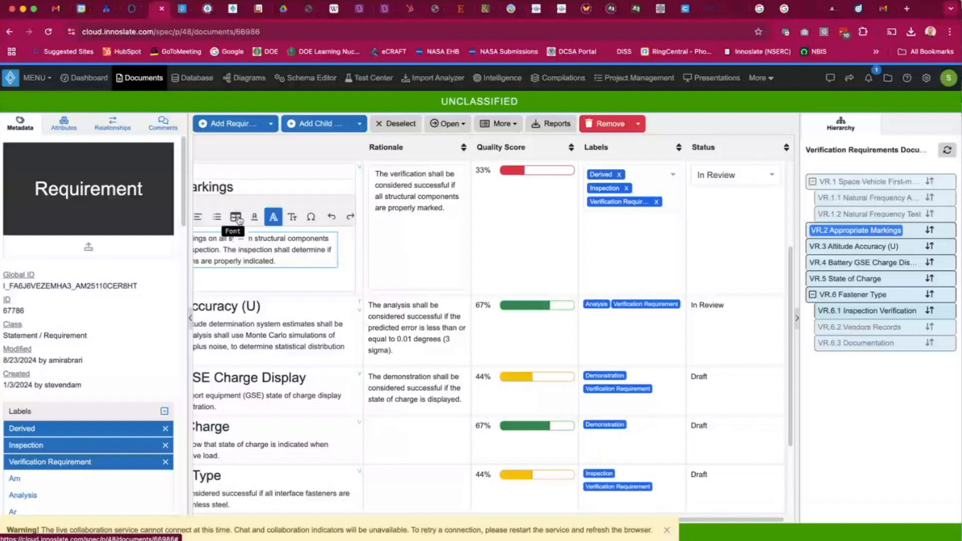
pyautogui.hscroll(-2, 239, 220)
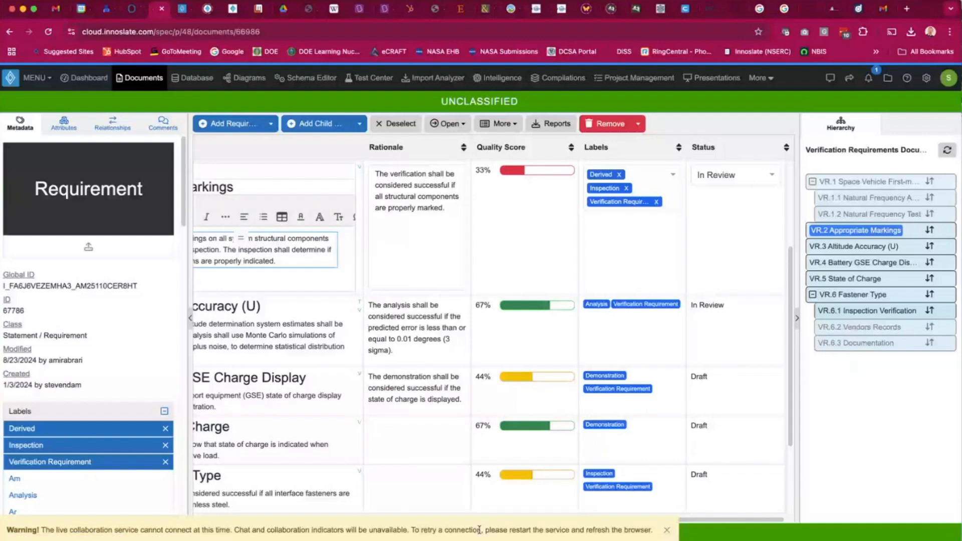
pyautogui.click(667, 530)
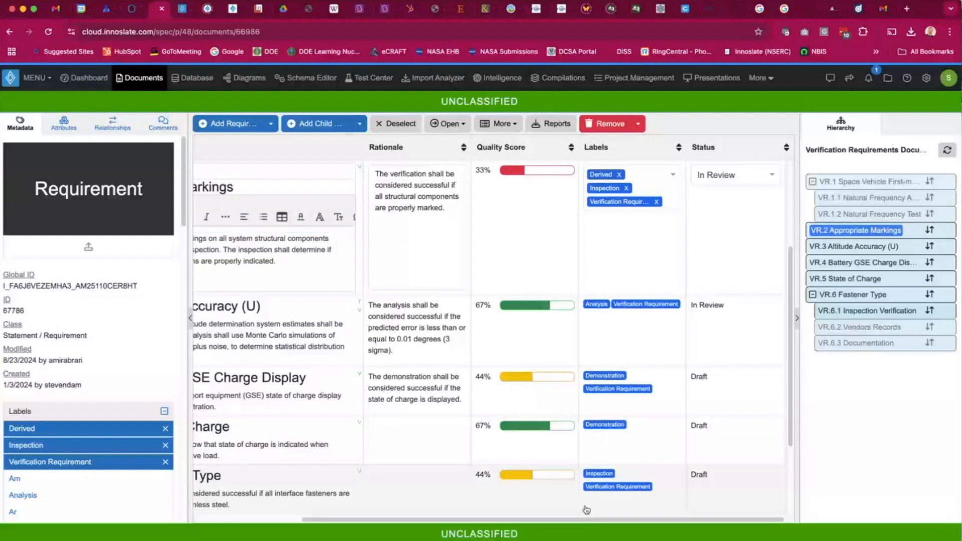
pyautogui.hscroll(-5, 473, 505)
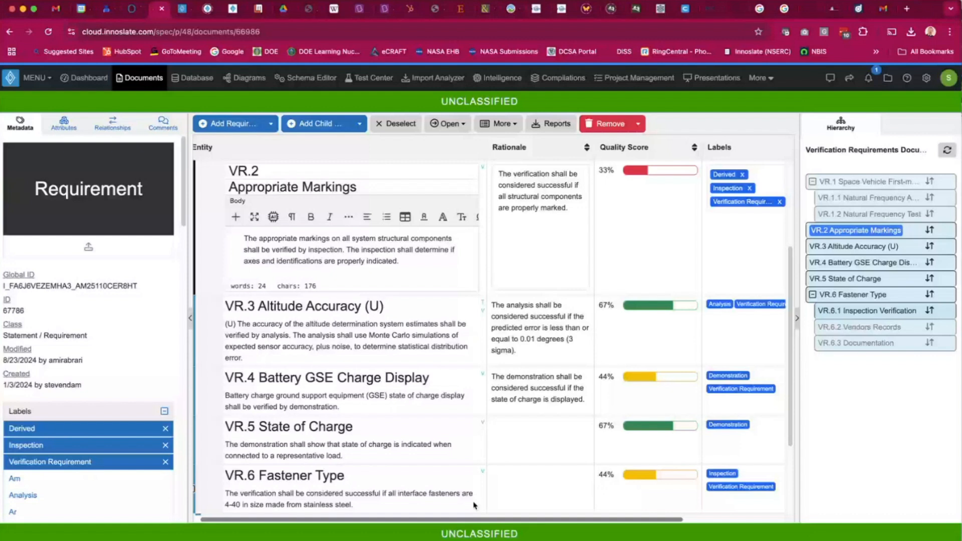
# Examine the editor's extra formatting and AI text options and the fullscreen editing mode.
pyautogui.click(348, 216)
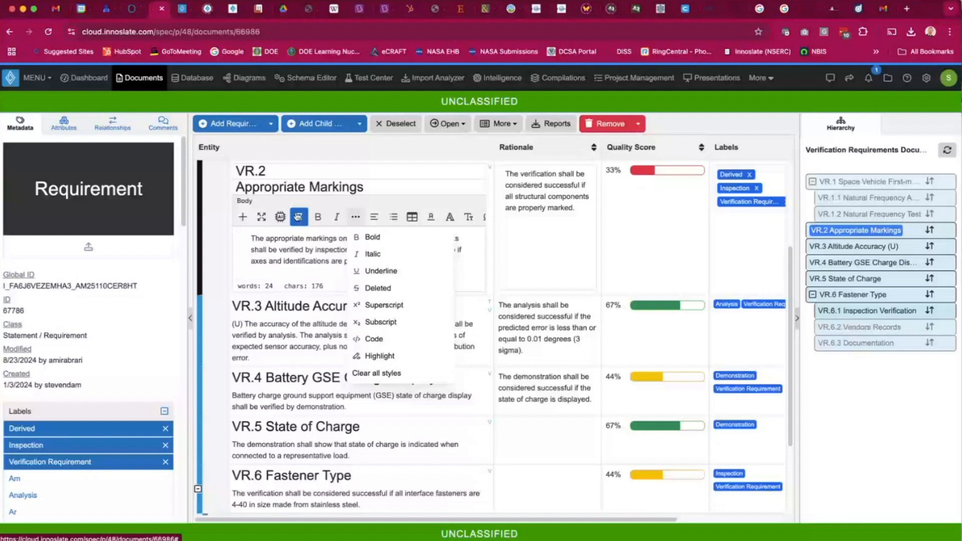
pyautogui.click(280, 216)
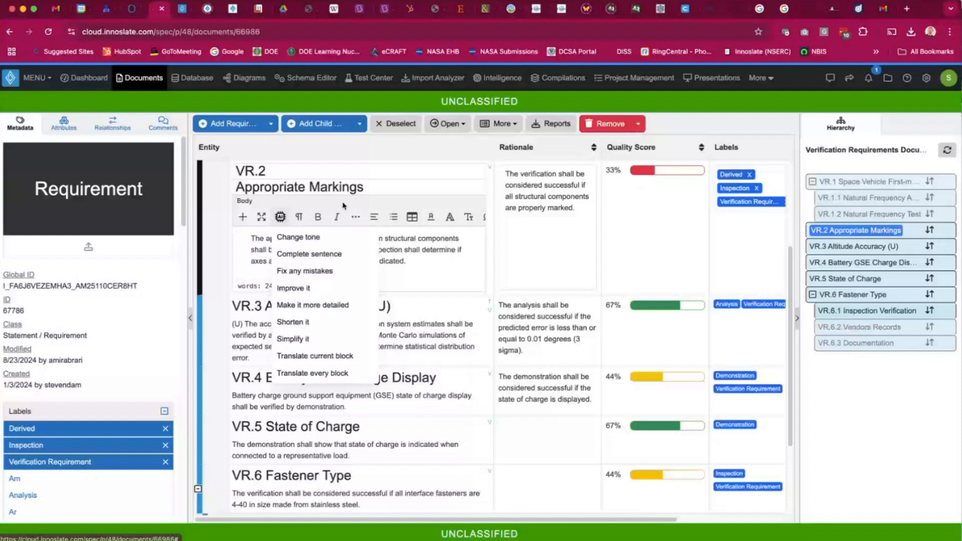
pyautogui.click(240, 242)
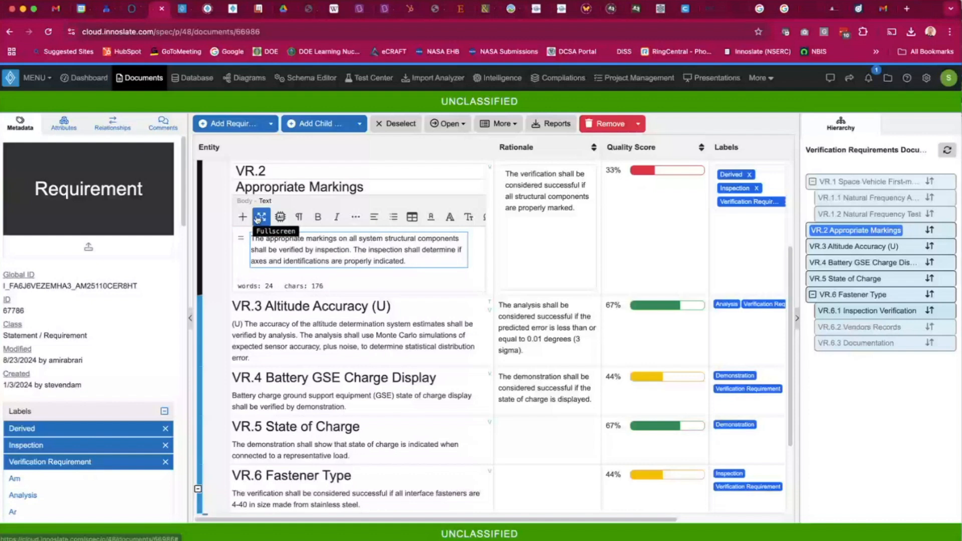
pyautogui.click(258, 217)
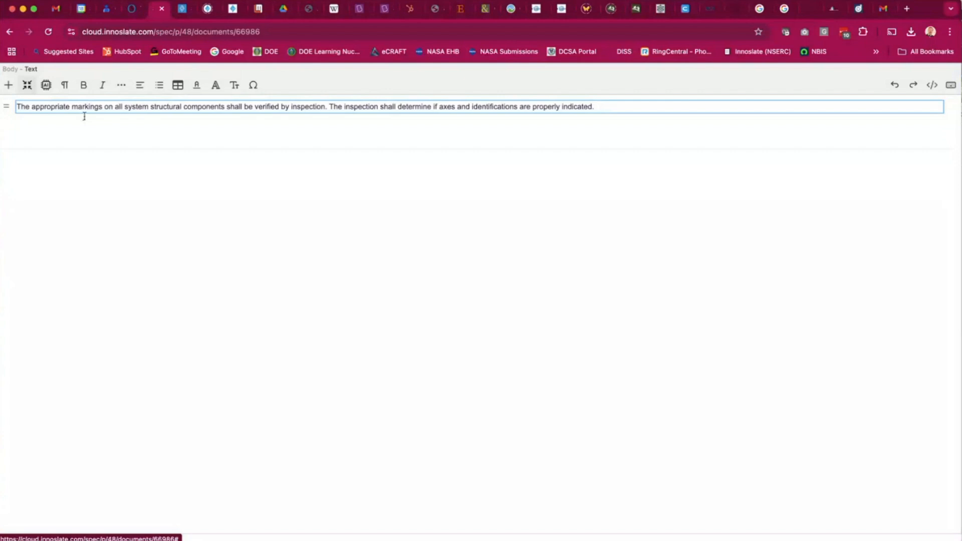
pyautogui.click(26, 84)
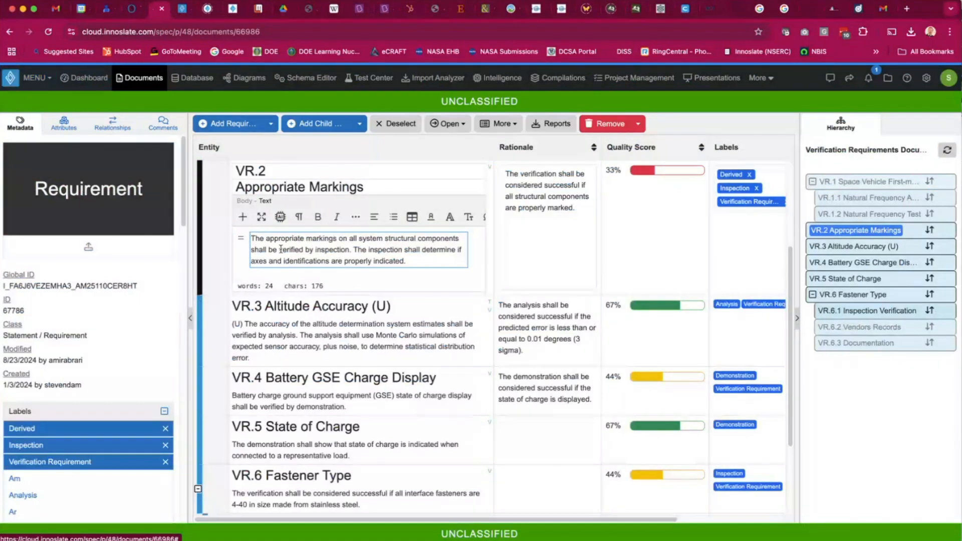
# Split the VR.2 description into two paragraphs after the sentence ending "verified by inspection.".
pyautogui.click(419, 264)
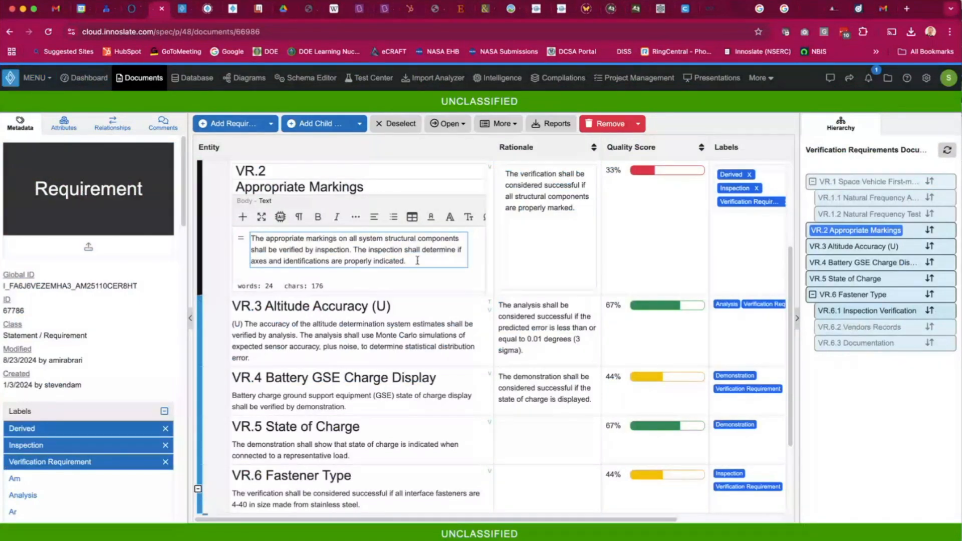
pyautogui.click(354, 250)
pyautogui.press('Return')
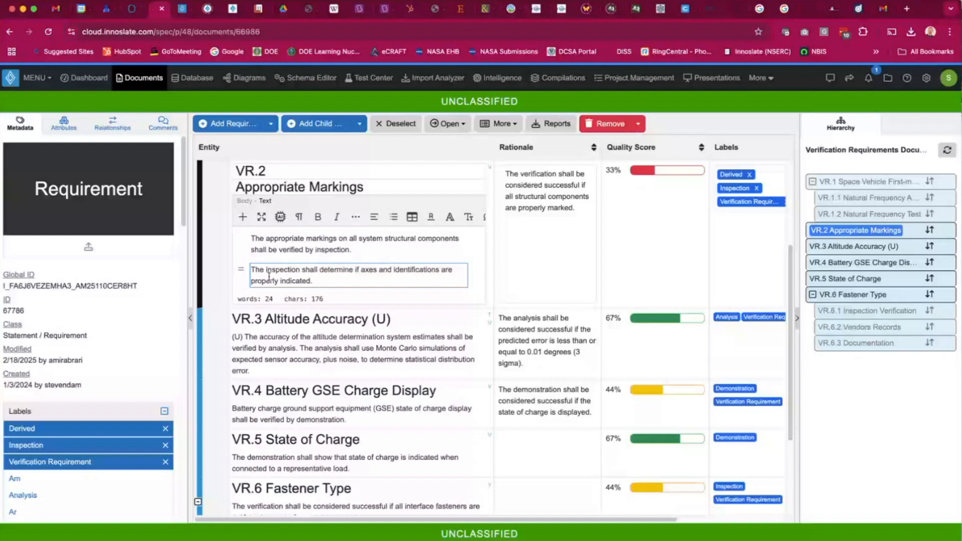
# Preview an AI-generated Sarcastic-tone rewrite of the first VR.2 paragraph and dismiss it without inserting.
pyautogui.click(252, 241)
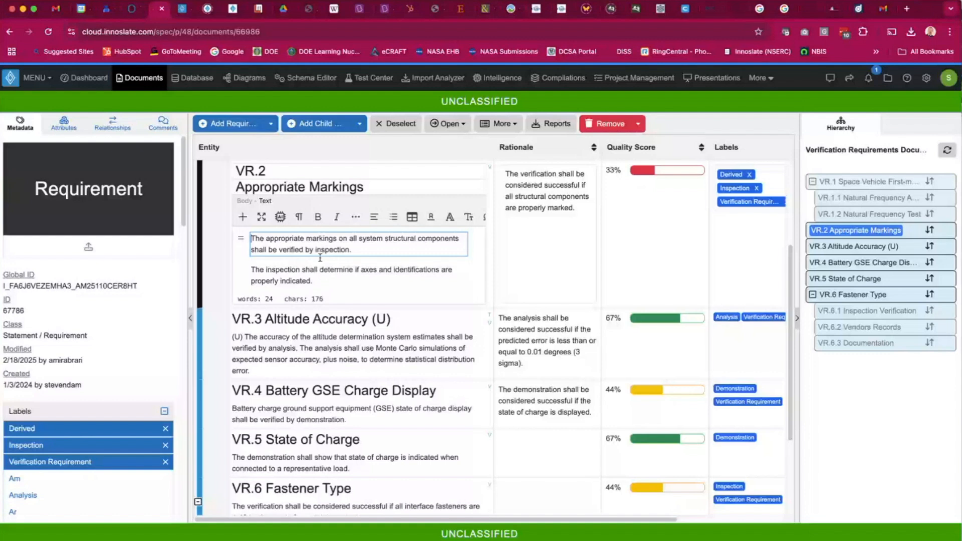
pyautogui.click(243, 218)
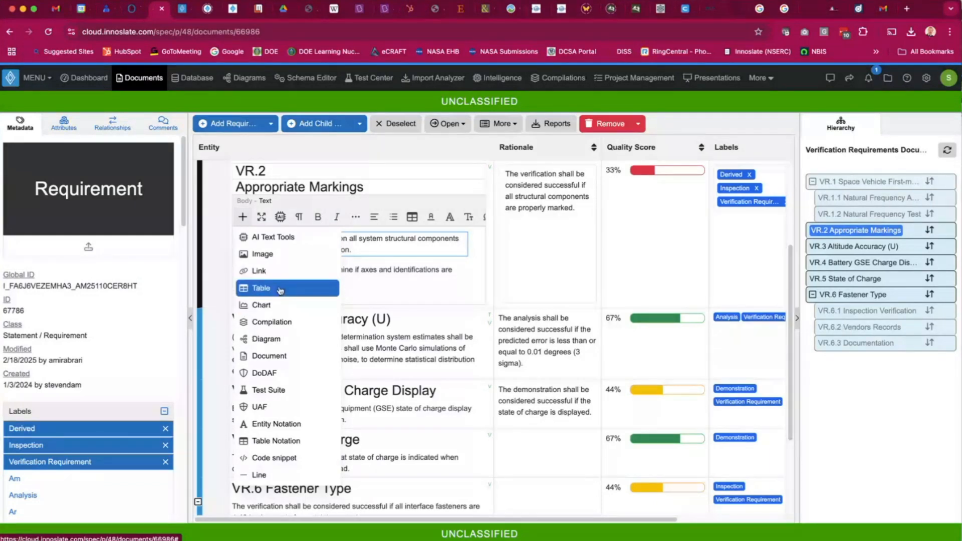
pyautogui.click(282, 244)
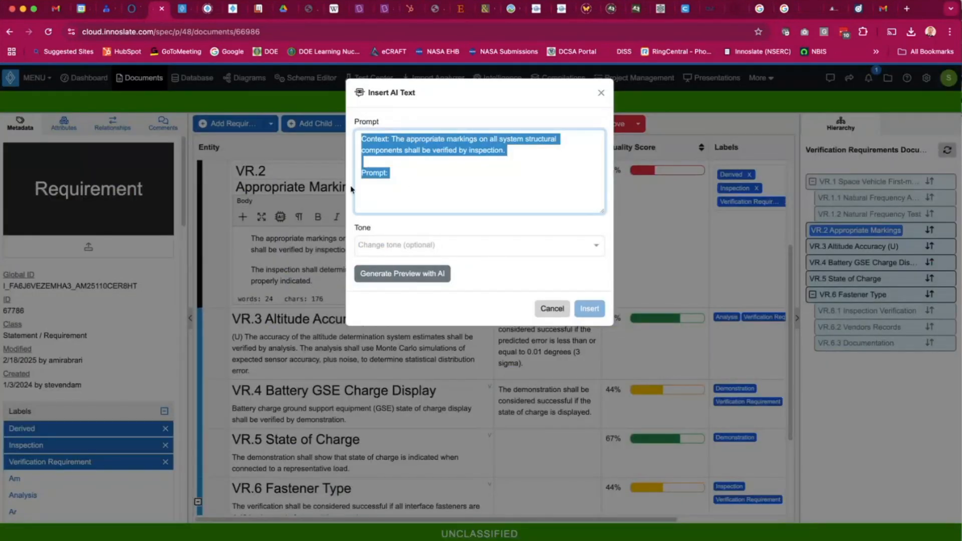
pyautogui.click(399, 172)
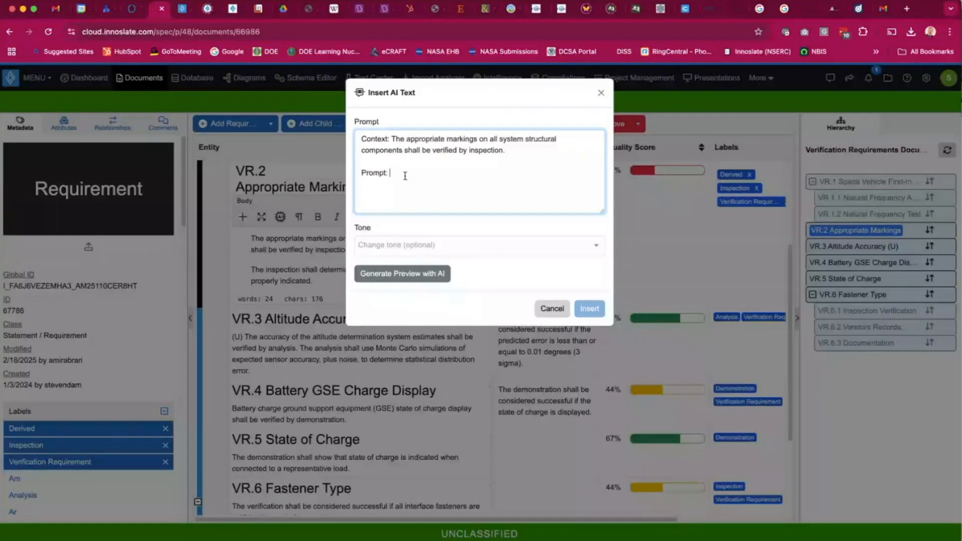
pyautogui.click(424, 247)
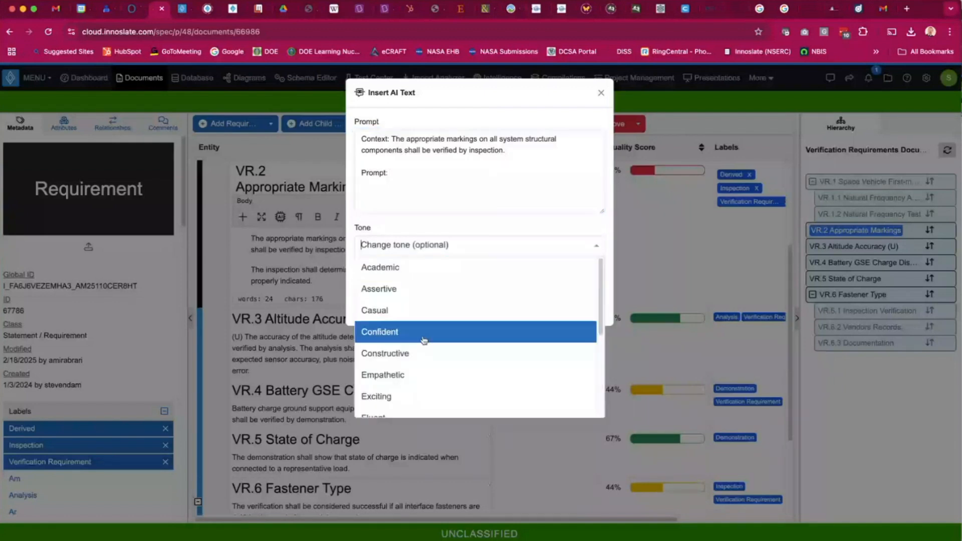
pyautogui.scroll(-3, 423, 341)
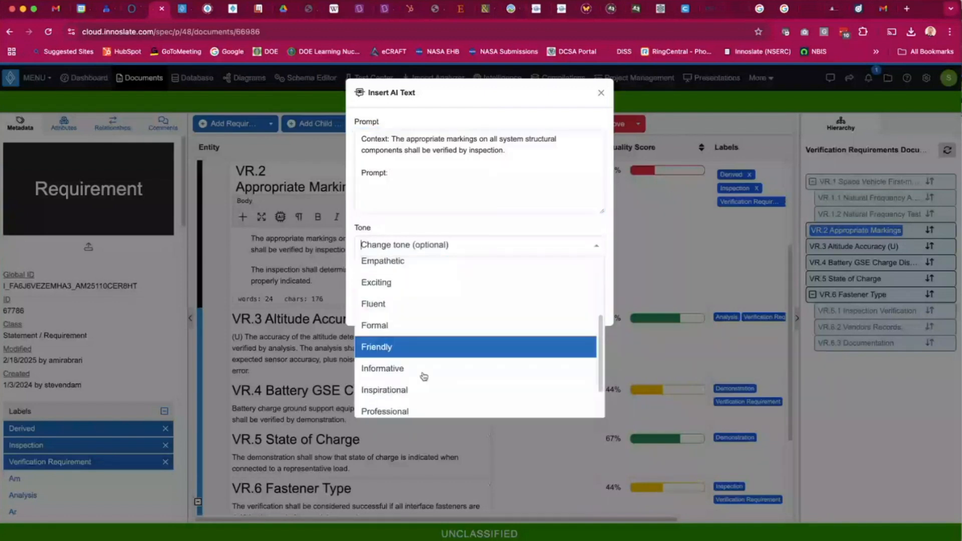
pyautogui.scroll(-2, 411, 381)
pyautogui.click(399, 385)
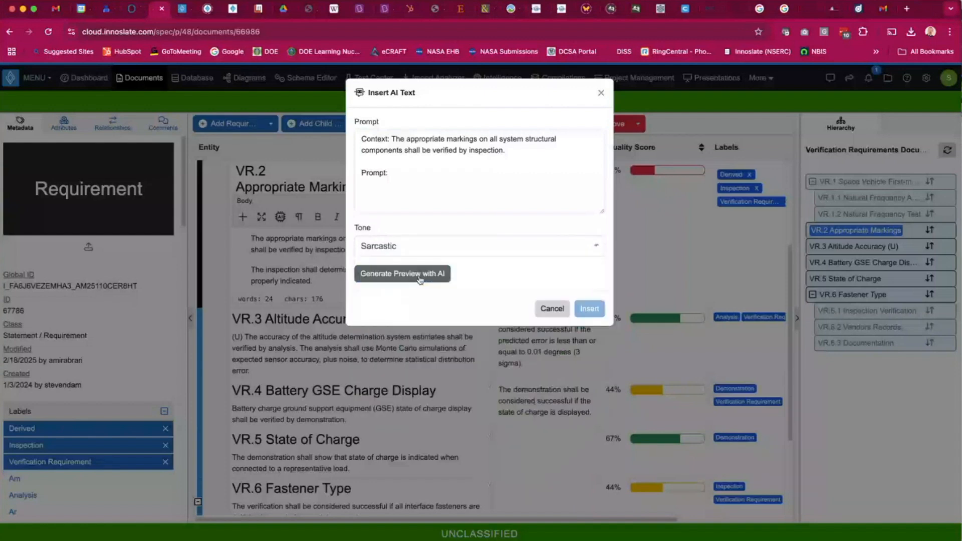
pyautogui.click(420, 278)
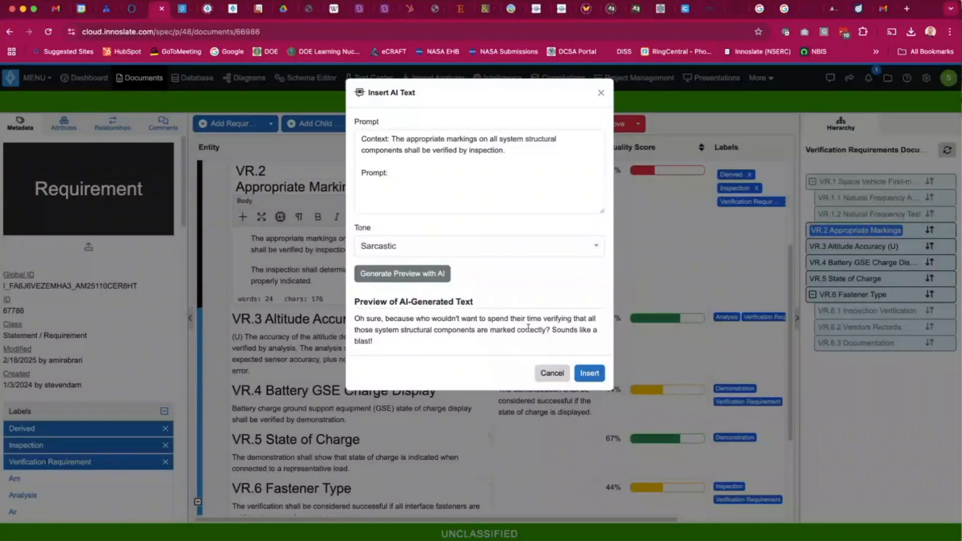
pyautogui.press('Escape')
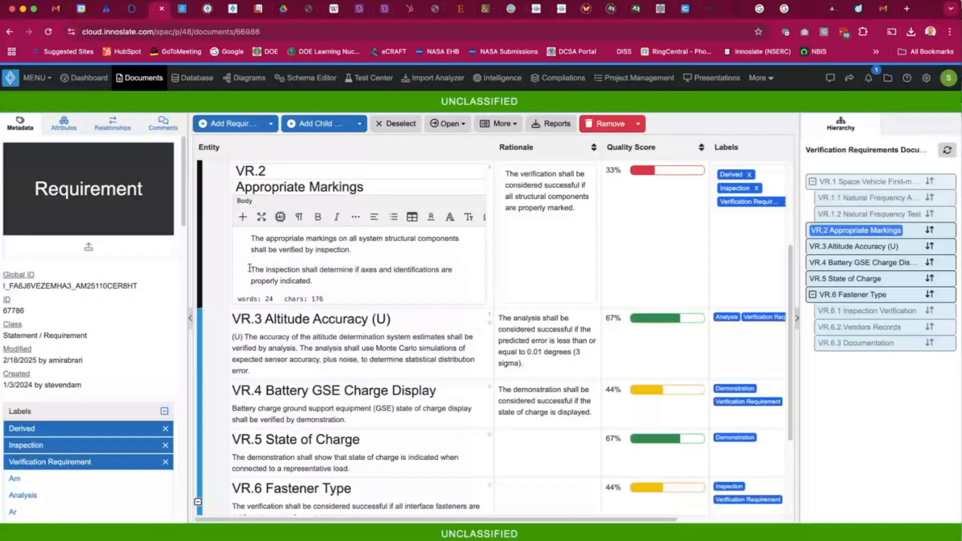
# Open the Splitter on VR.2 set to split by paragraph as children and preview it without applying.
pyautogui.click(251, 234)
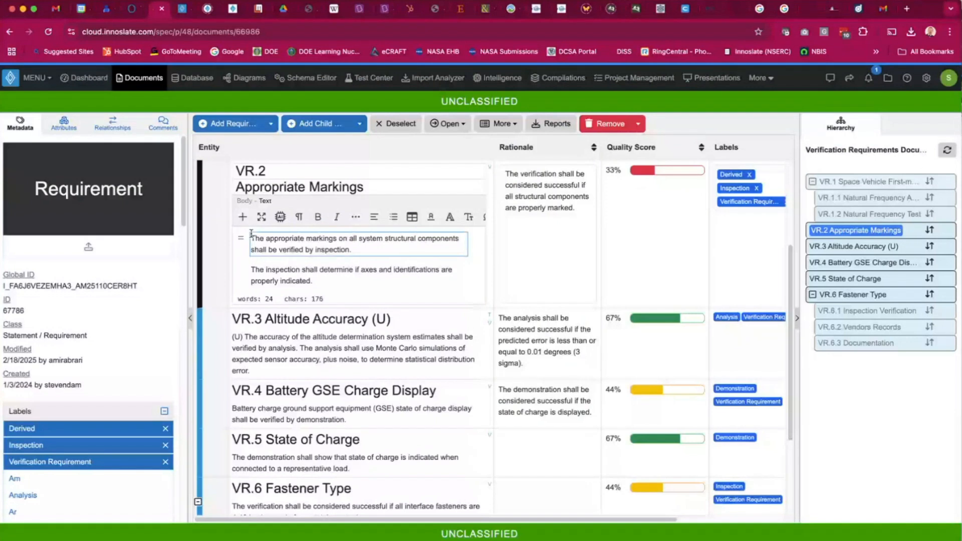
pyautogui.click(504, 126)
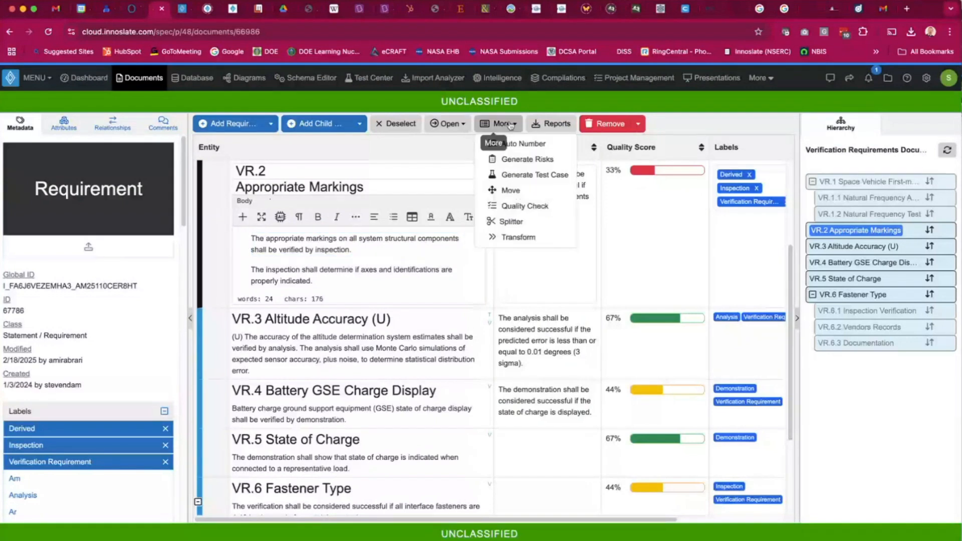
pyautogui.click(516, 224)
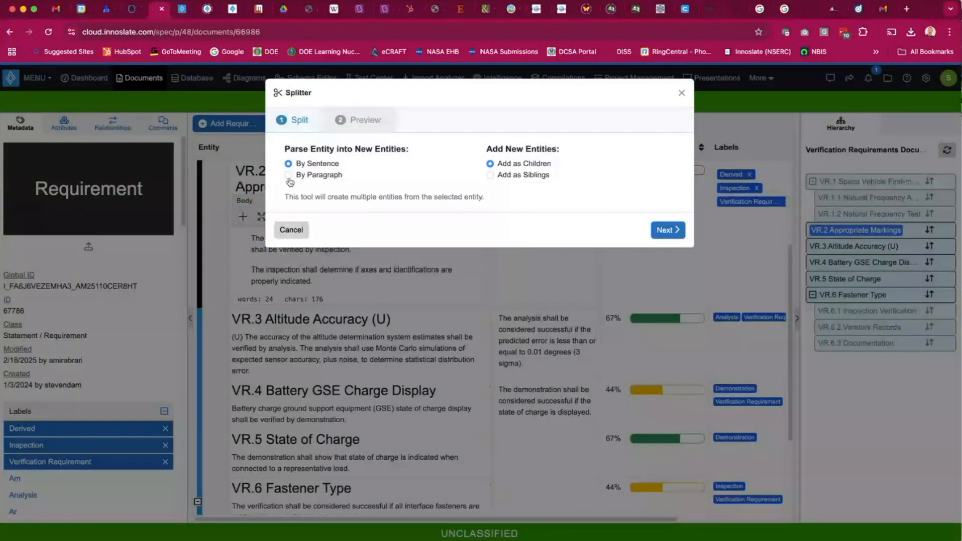
pyautogui.click(298, 181)
pyautogui.click(674, 230)
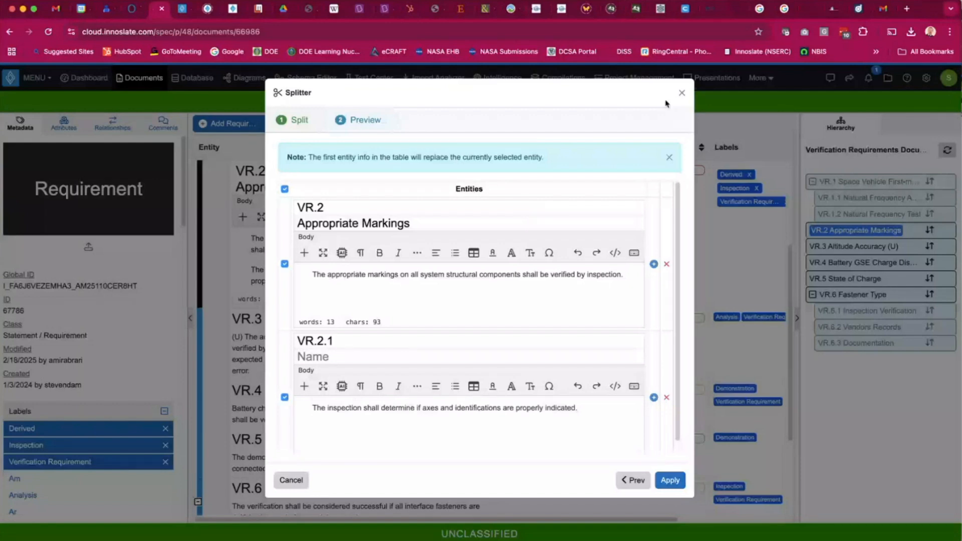
pyautogui.click(681, 92)
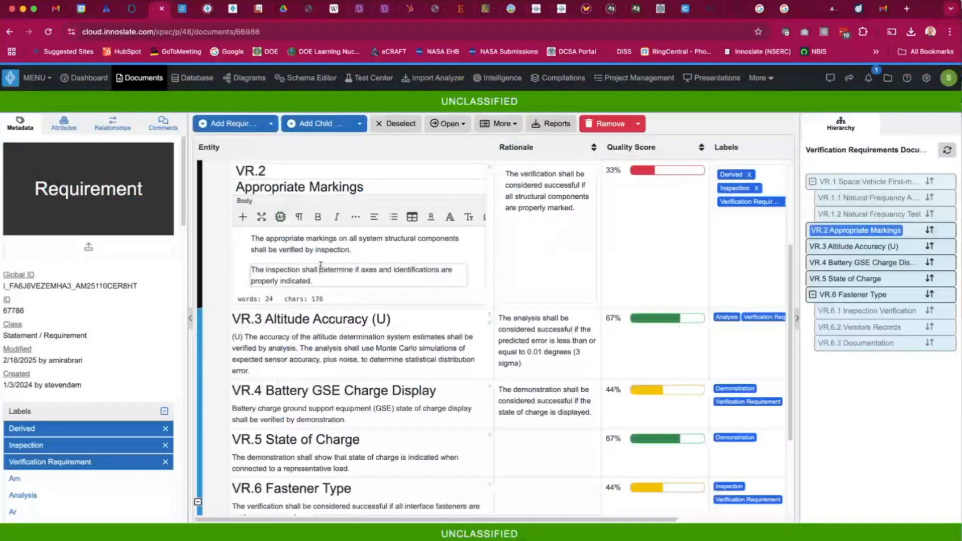
pyautogui.click(321, 267)
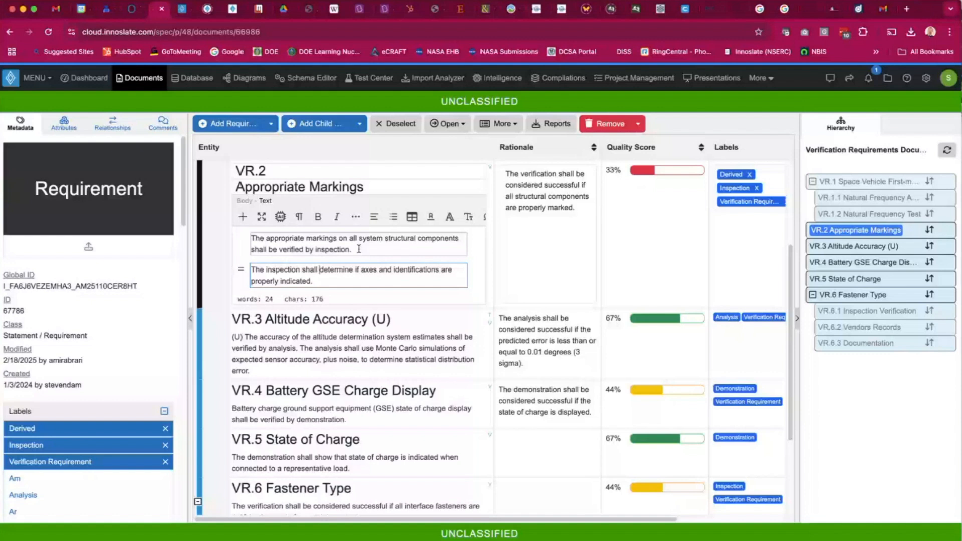
pyautogui.click(300, 218)
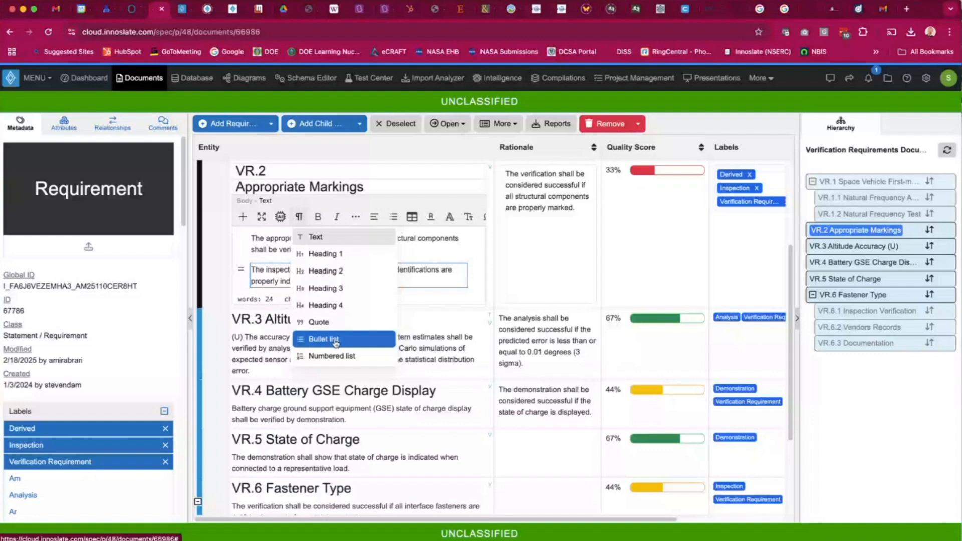
pyautogui.click(255, 269)
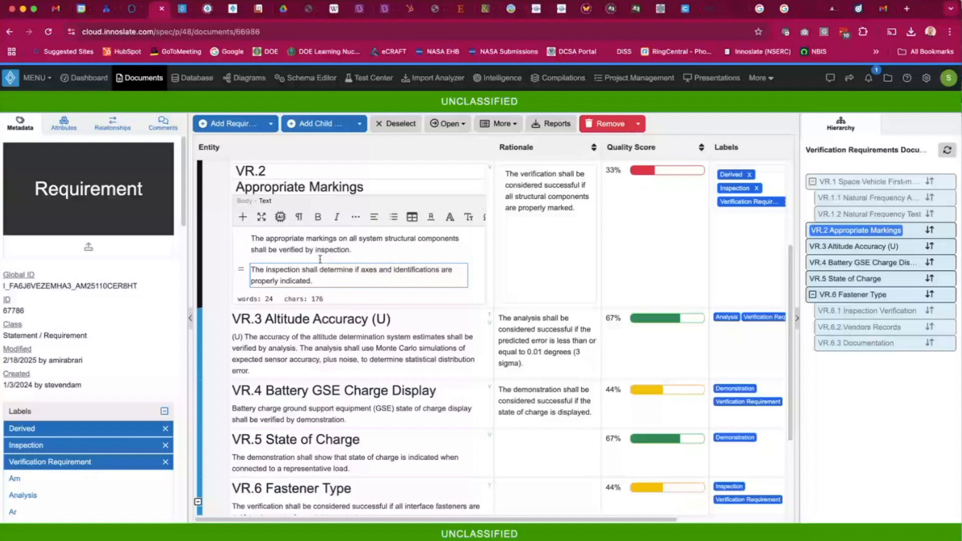
pyautogui.click(502, 124)
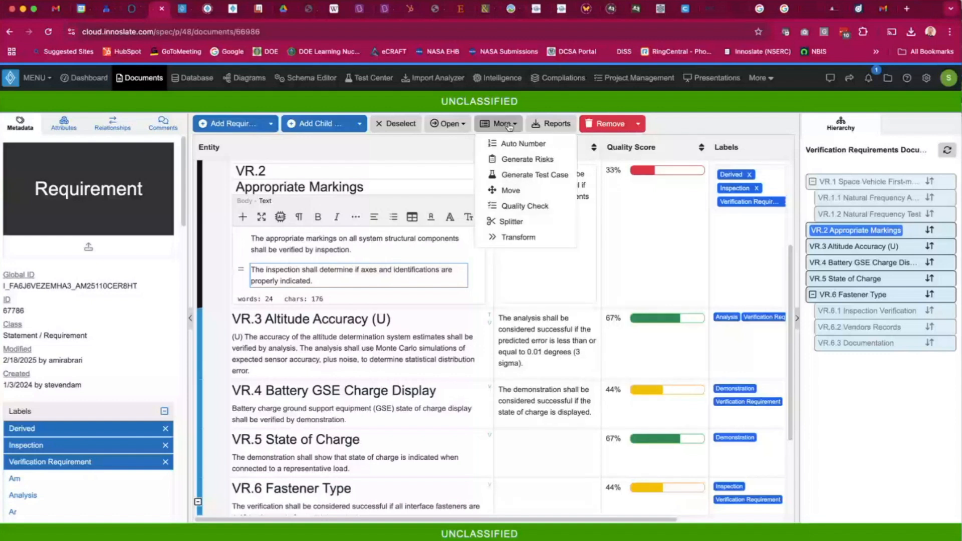
pyautogui.click(426, 148)
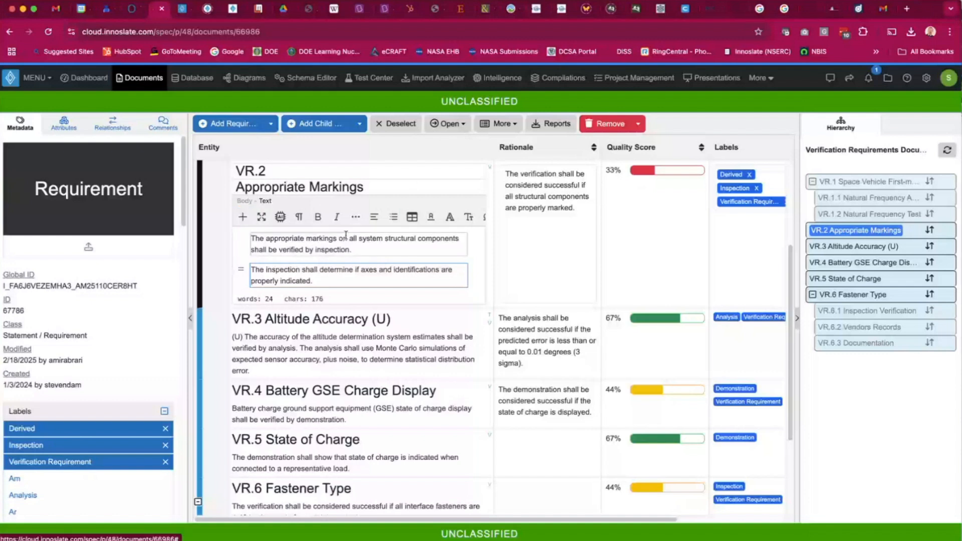
# Generate risks from VR.2, selecting Inadequate Marking Compliance, Inspection Oversight Risk and Misidentification of Structural Components.
pyautogui.click(499, 123)
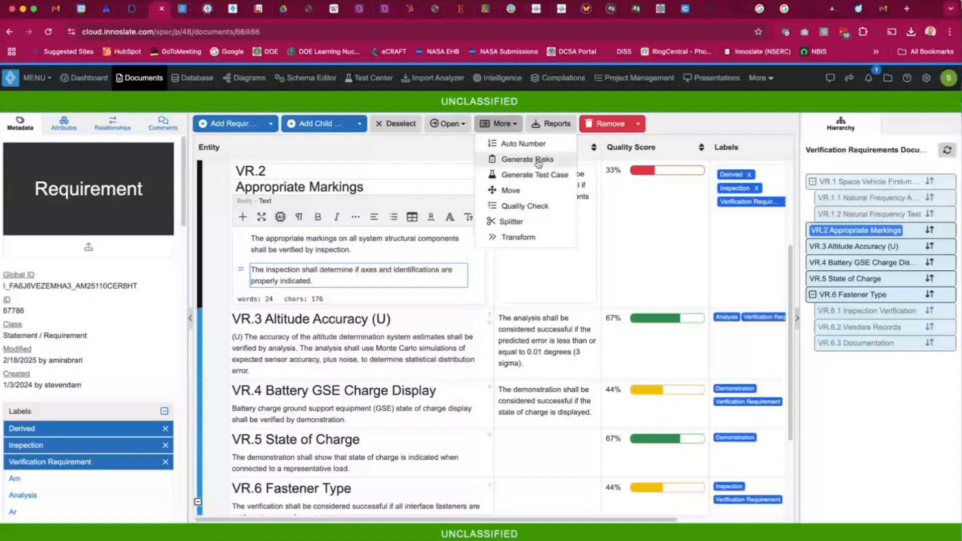
pyautogui.click(538, 163)
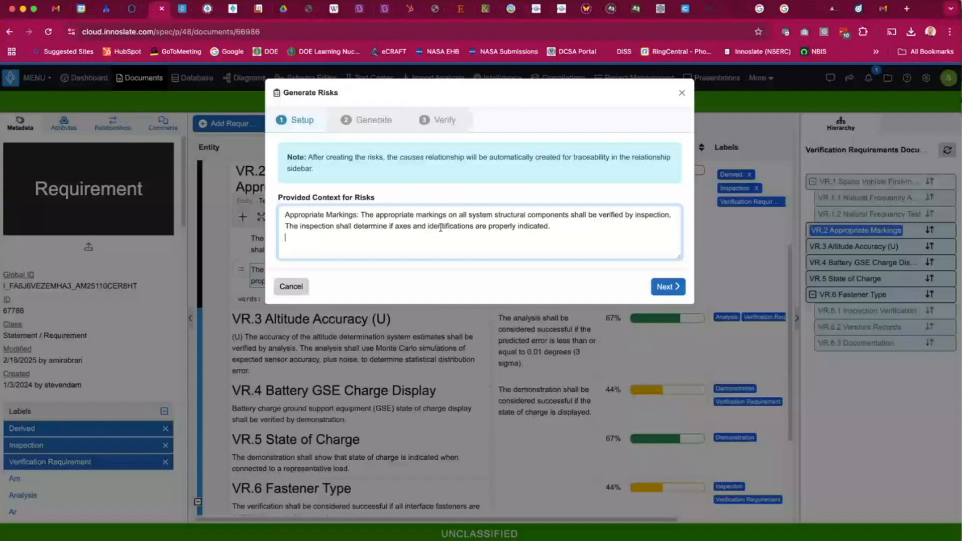
pyautogui.click(674, 289)
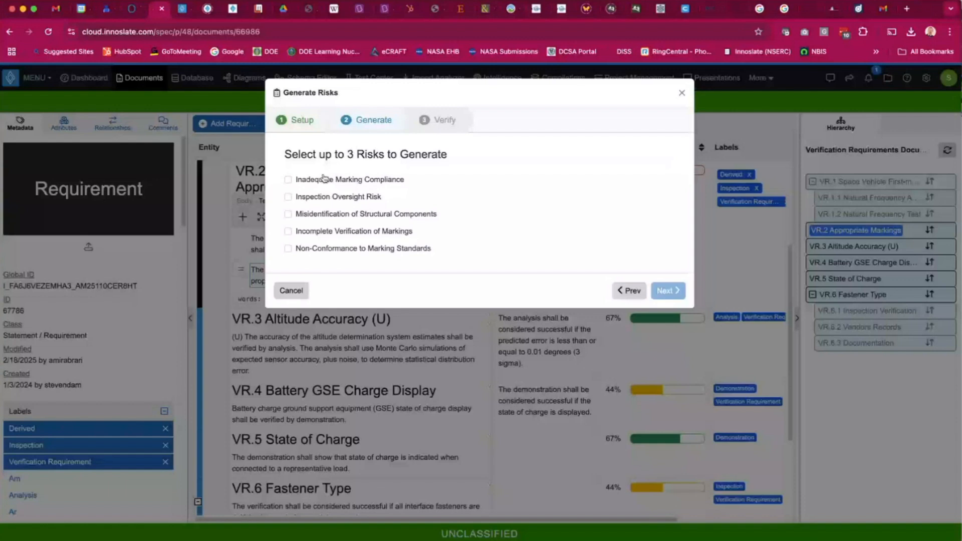
pyautogui.click(288, 181)
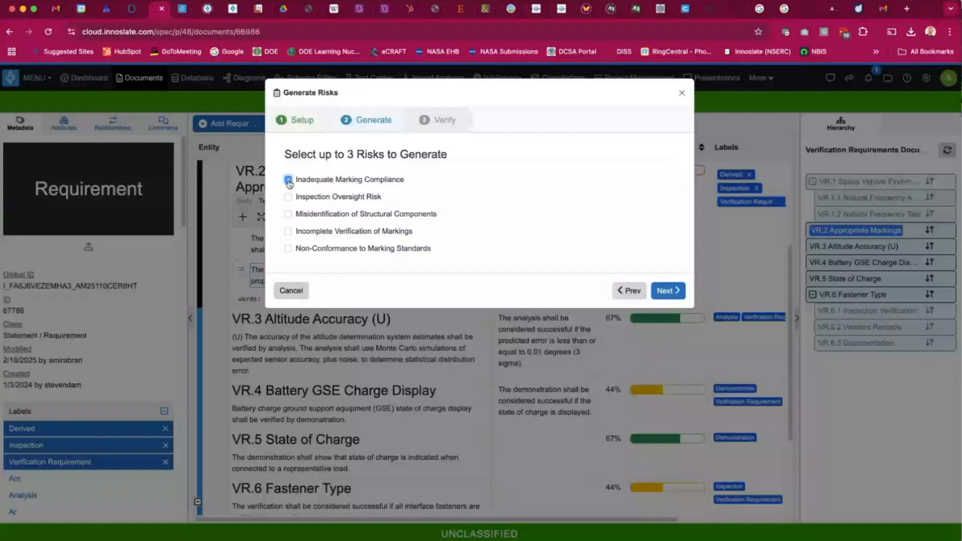
pyautogui.click(289, 197)
pyautogui.click(288, 215)
pyautogui.click(666, 291)
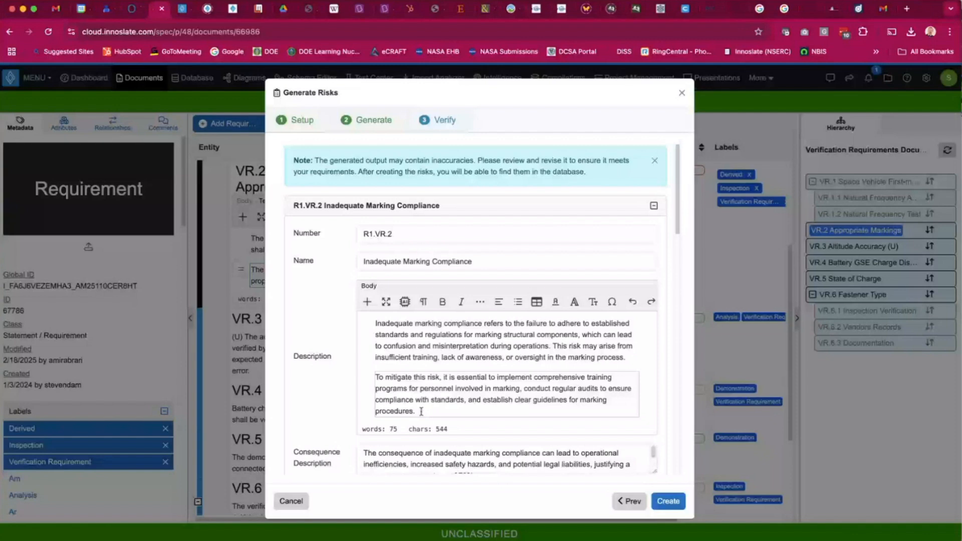
# Review the three generated VR.2 risks' descriptions, consequence and probability percentages, and risk labels.
pyautogui.scroll(-2, 421, 411)
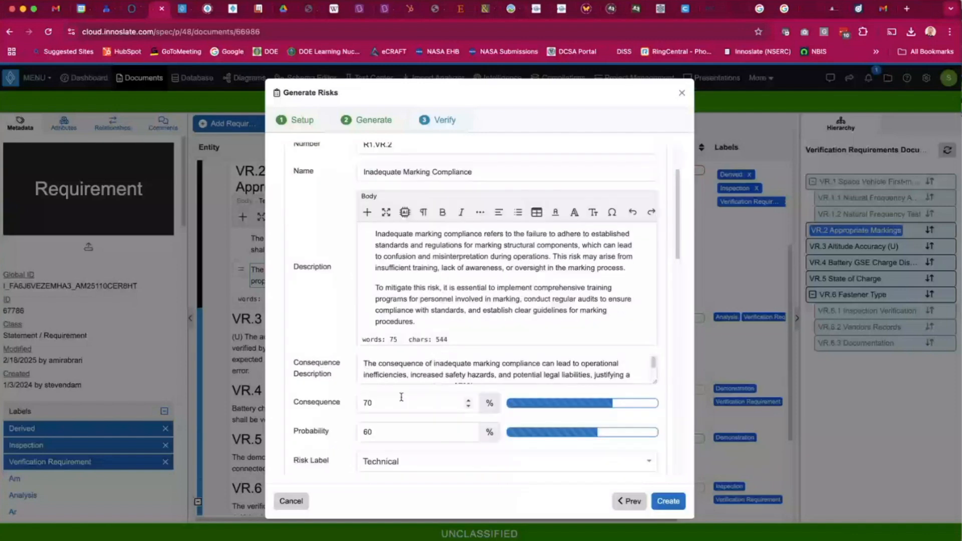
pyautogui.scroll(-5, 401, 397)
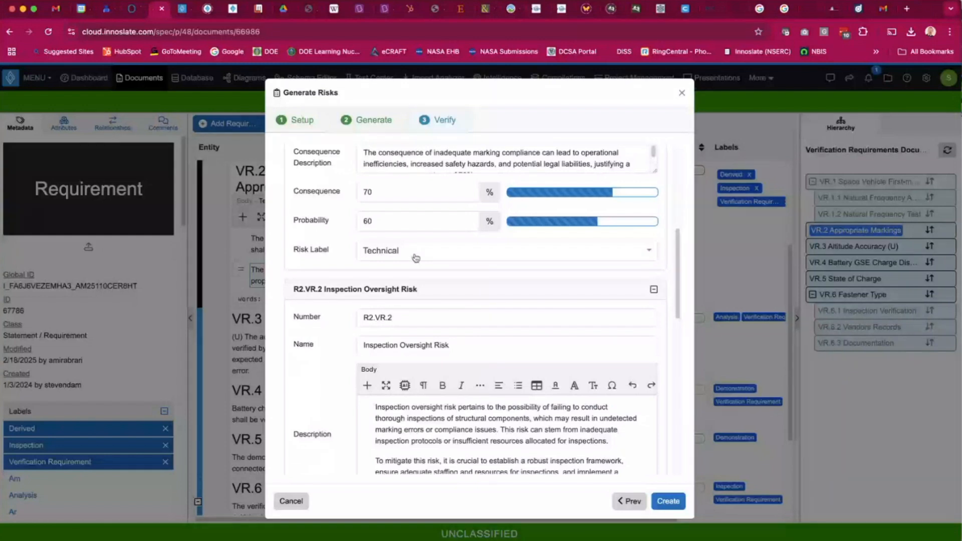
pyautogui.scroll(-1, 351, 359)
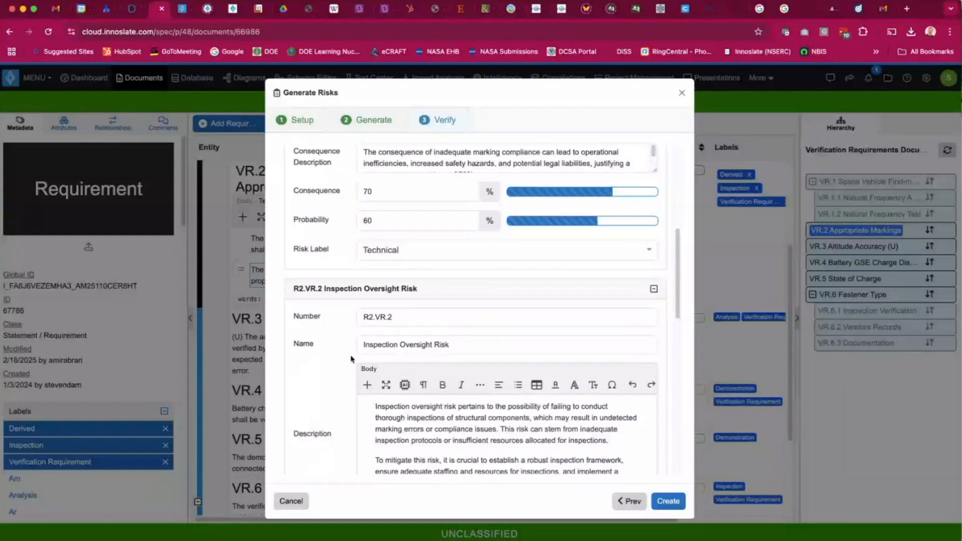
pyautogui.scroll(-3, 351, 359)
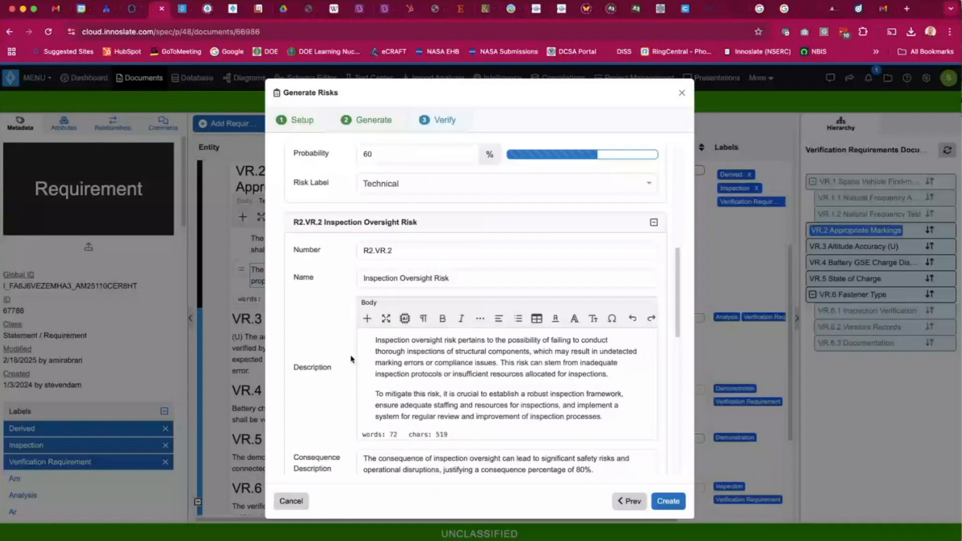
pyautogui.scroll(1, 351, 359)
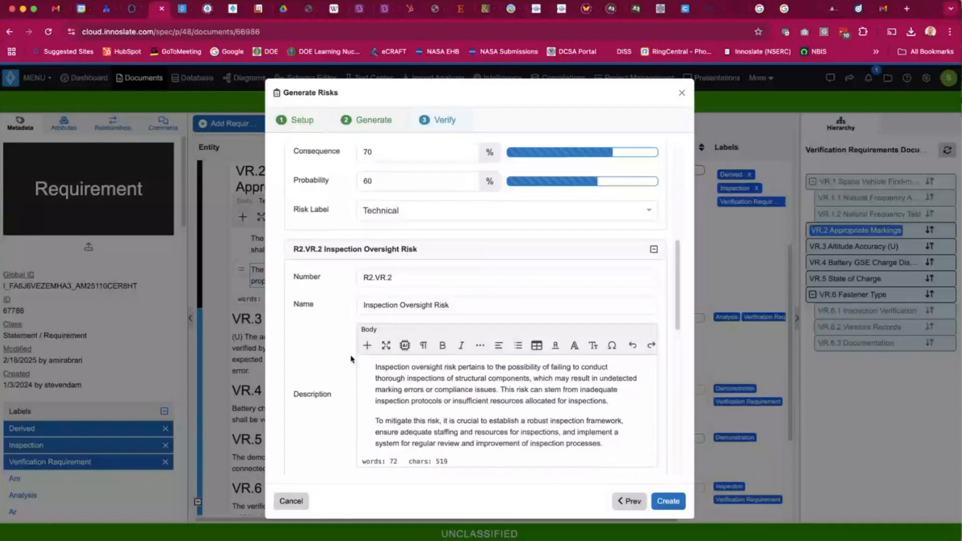
pyautogui.scroll(-8, 351, 359)
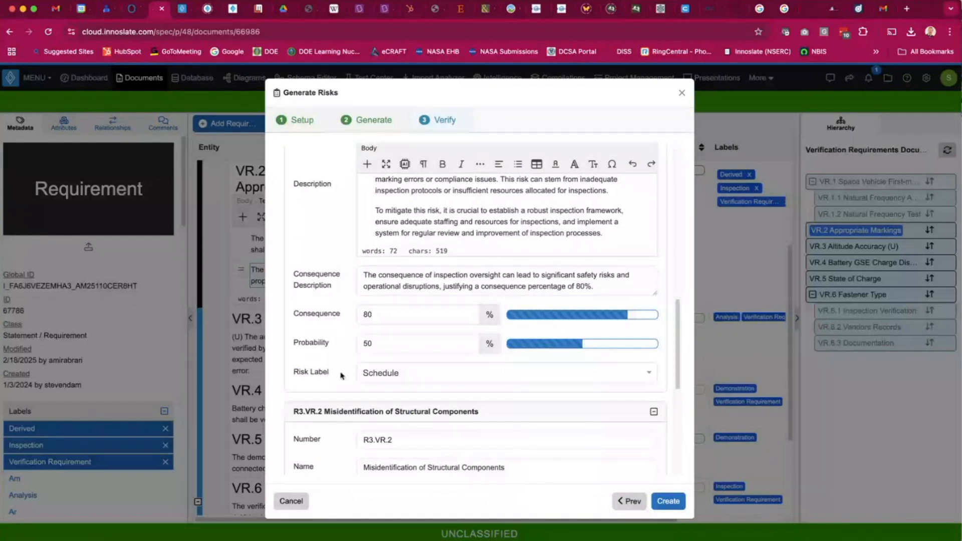
pyautogui.scroll(-10, 340, 375)
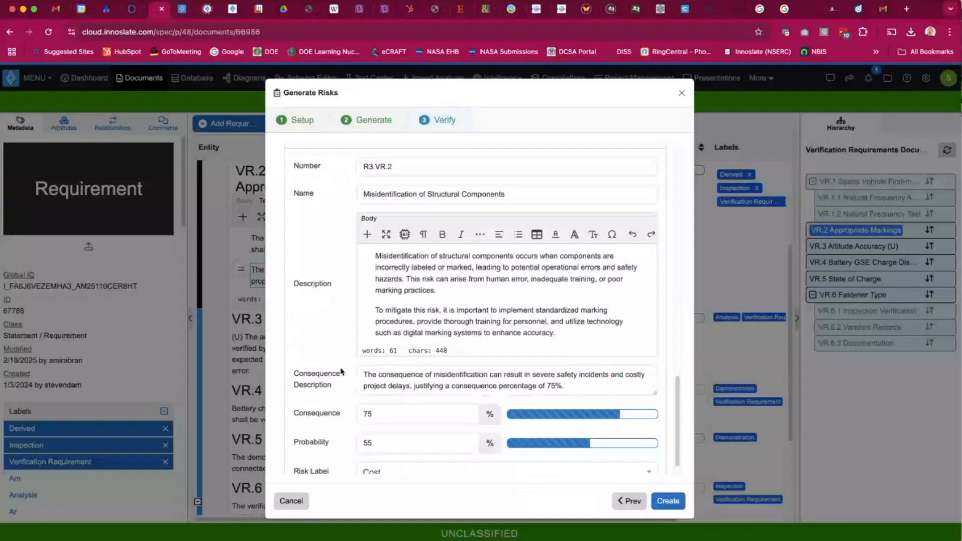
pyautogui.scroll(-1, 341, 371)
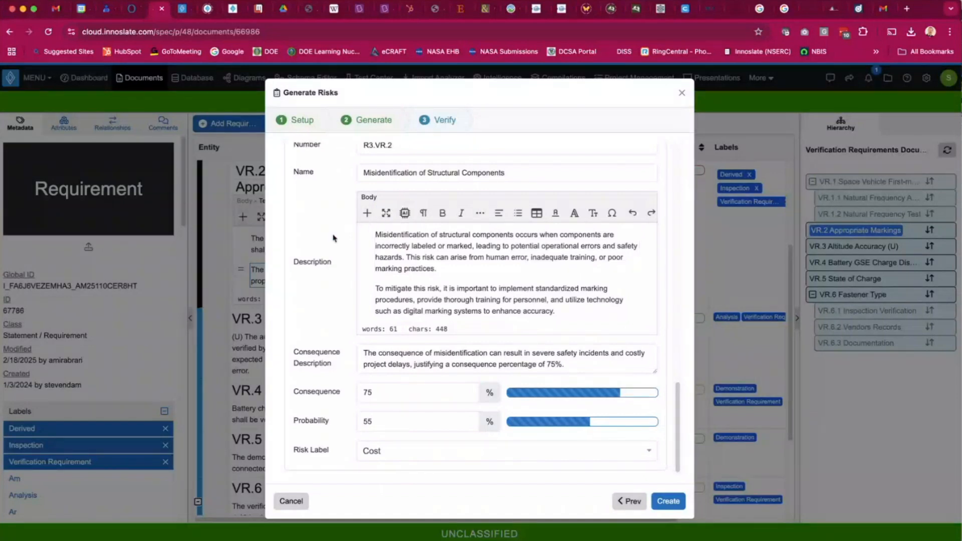
pyautogui.scroll(3, 408, 301)
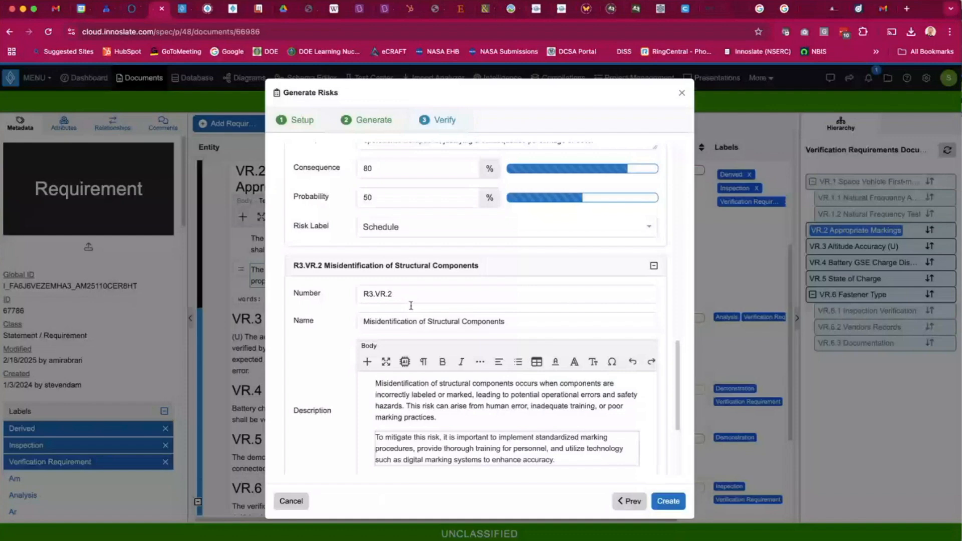
pyautogui.scroll(10, 410, 305)
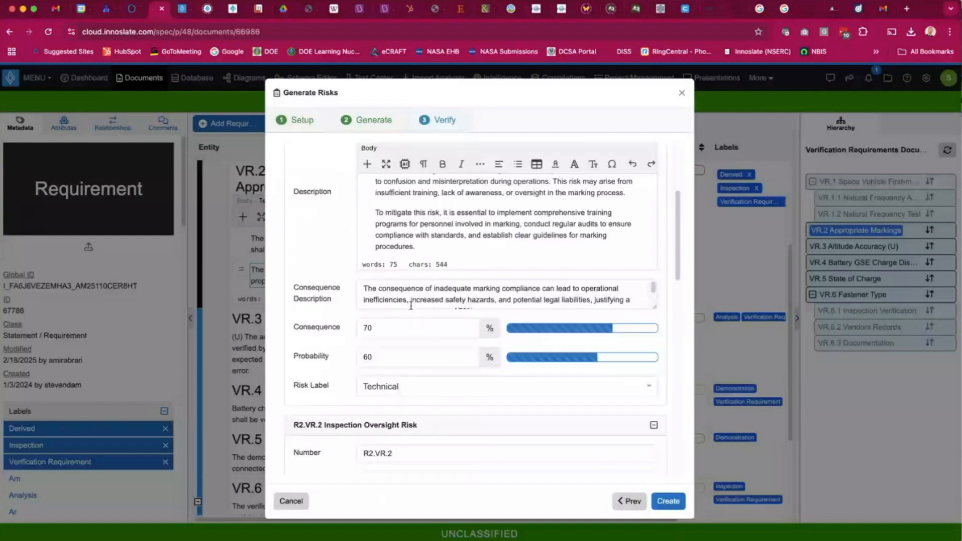
pyautogui.scroll(5, 408, 303)
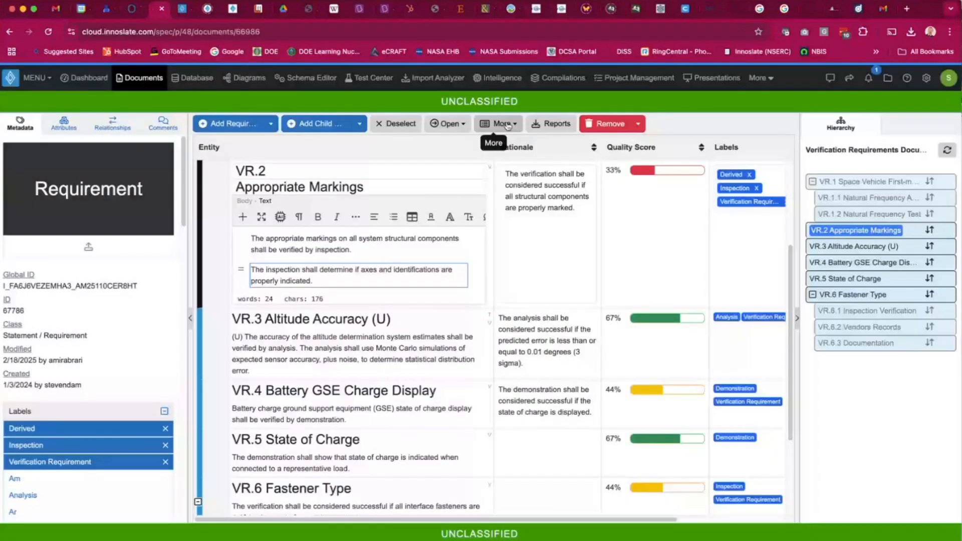
# Generate a test case from VR.2's text and review the proposed test case, cancelling without creating it.
pyautogui.click(505, 124)
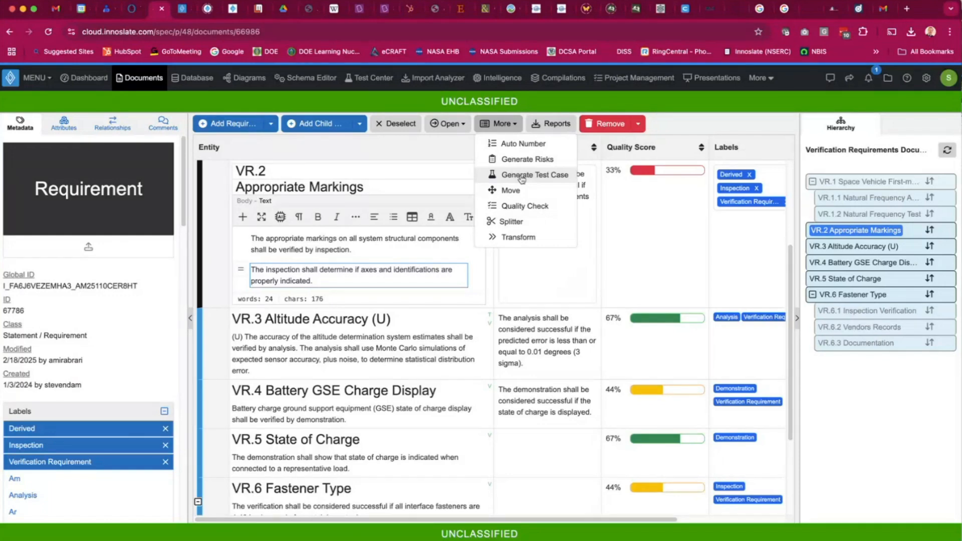
pyautogui.click(520, 175)
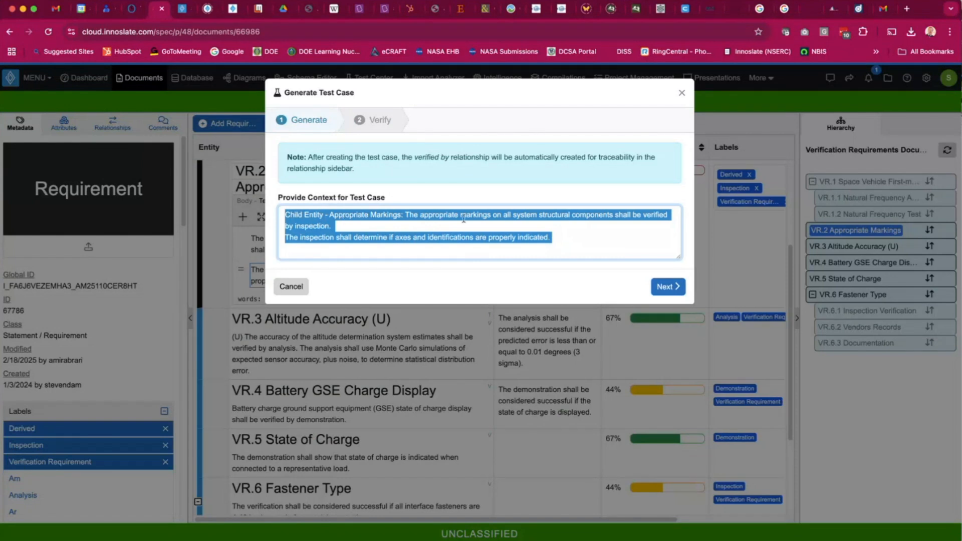
pyautogui.click(344, 225)
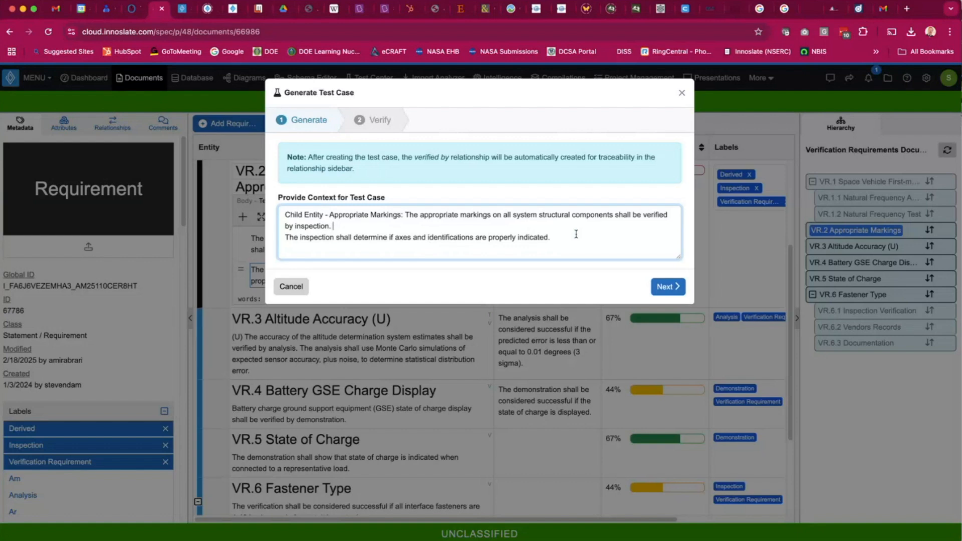
pyautogui.click(668, 286)
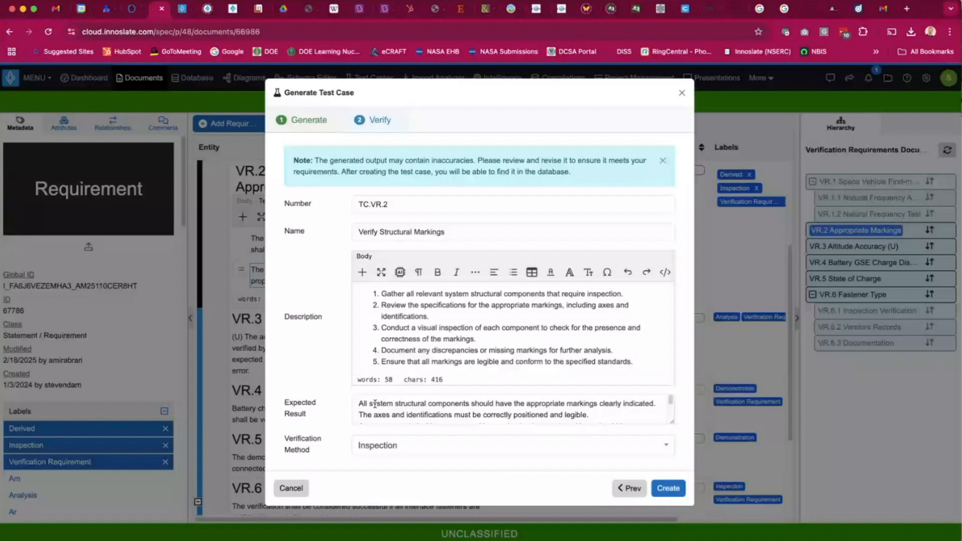
pyautogui.scroll(-1, 421, 415)
pyautogui.scroll(-1, 422, 416)
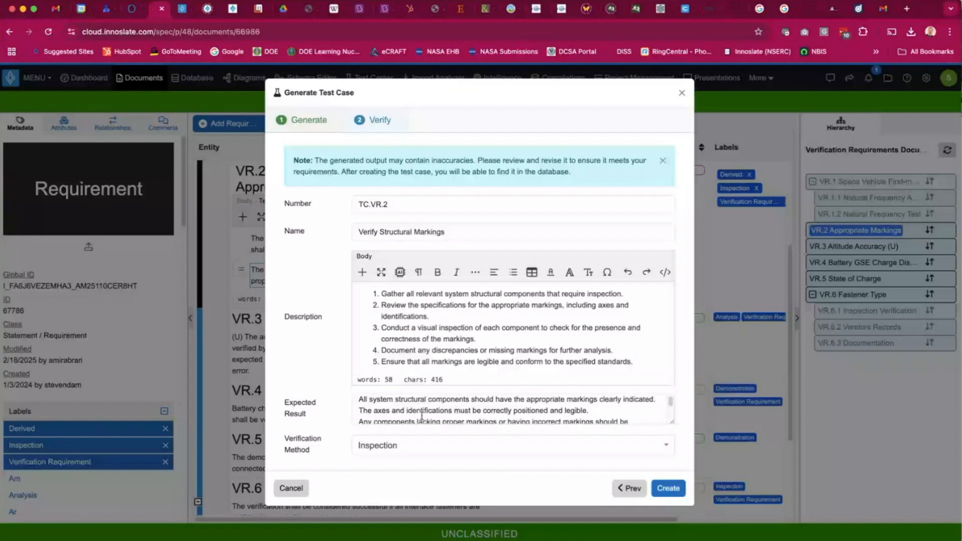
pyautogui.scroll(1, 421, 416)
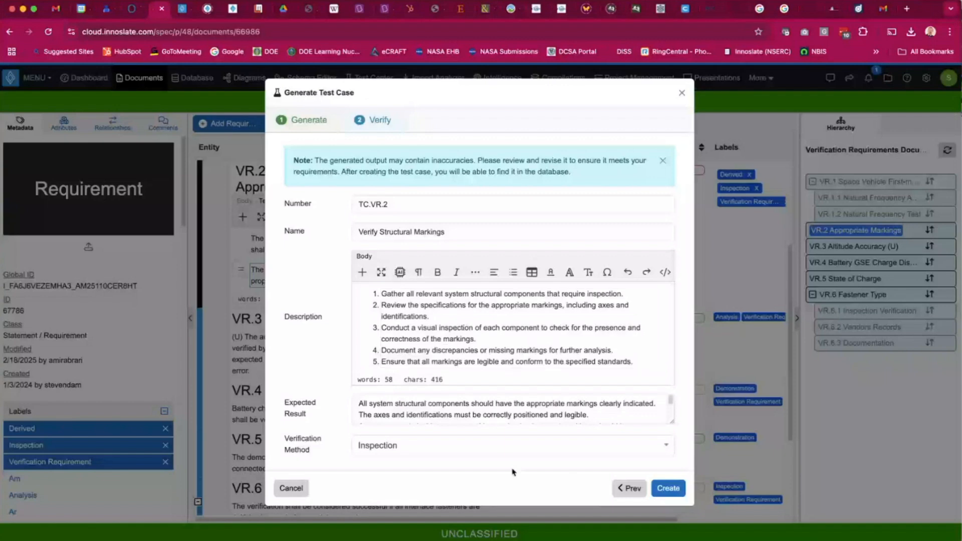
pyautogui.click(292, 488)
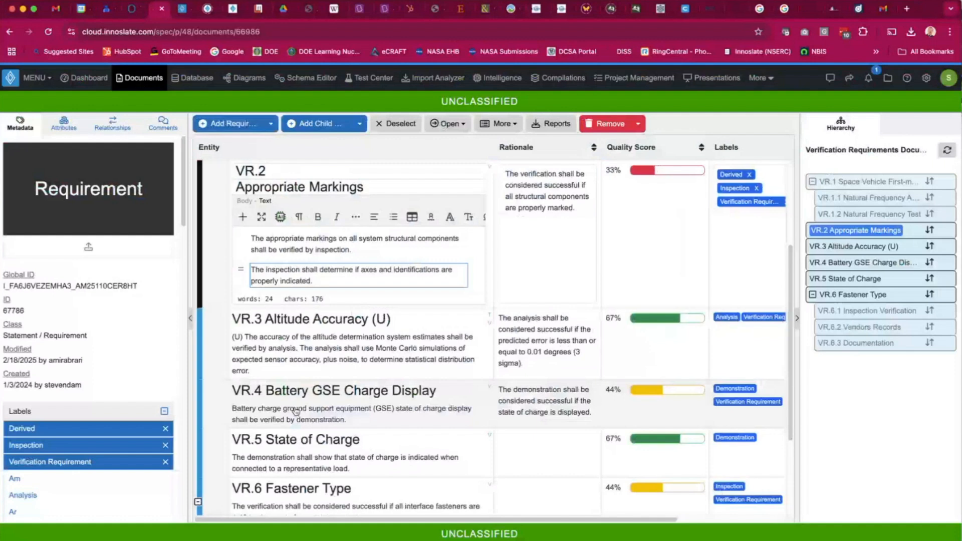
# Open Insert AI Text for the first VR.2 paragraph, browse the tone options, and cancel.
pyautogui.click(444, 251)
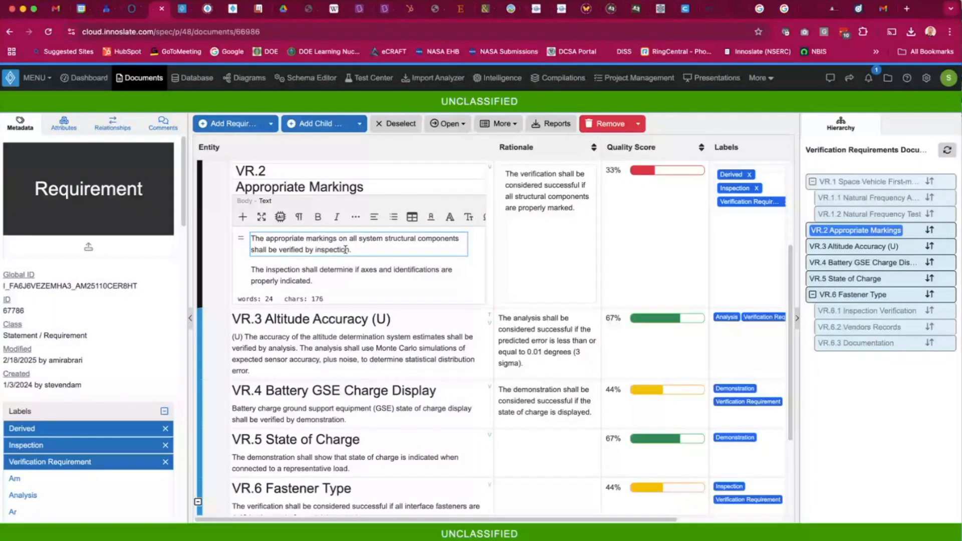
pyautogui.click(243, 217)
pyautogui.click(267, 244)
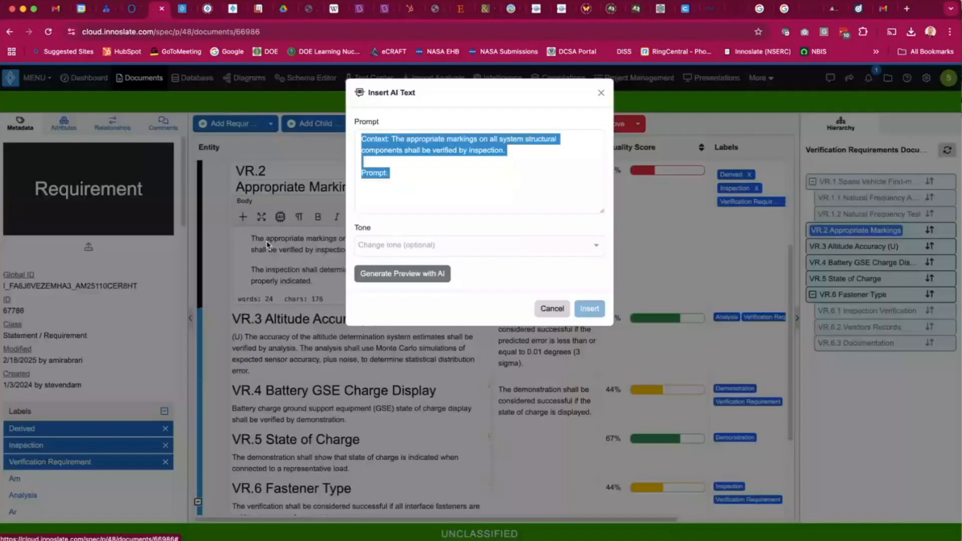
pyautogui.click(430, 170)
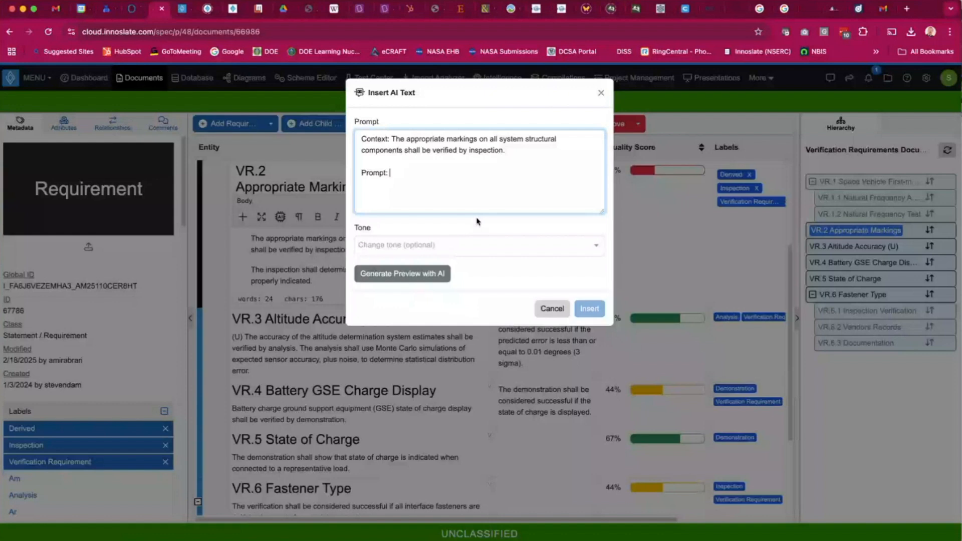
pyautogui.click(477, 245)
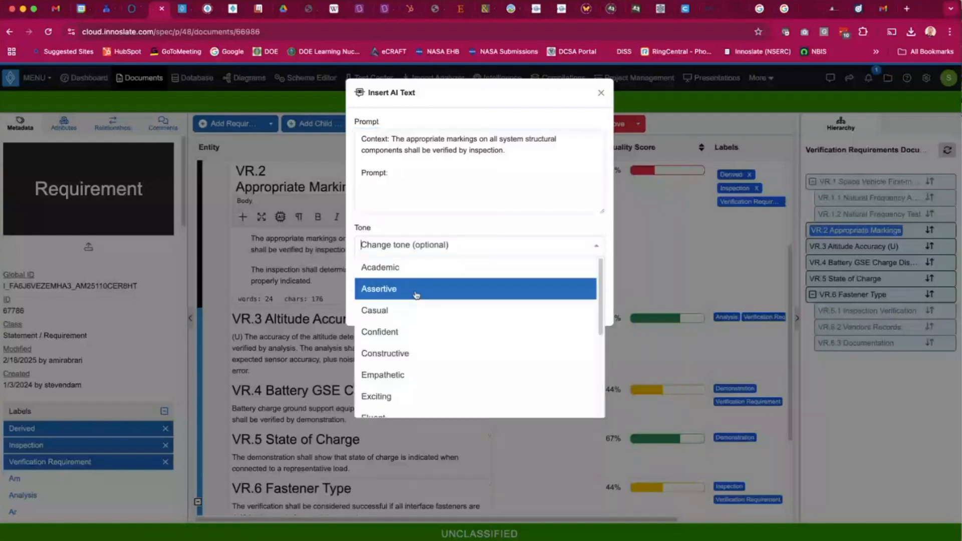
pyautogui.click(446, 196)
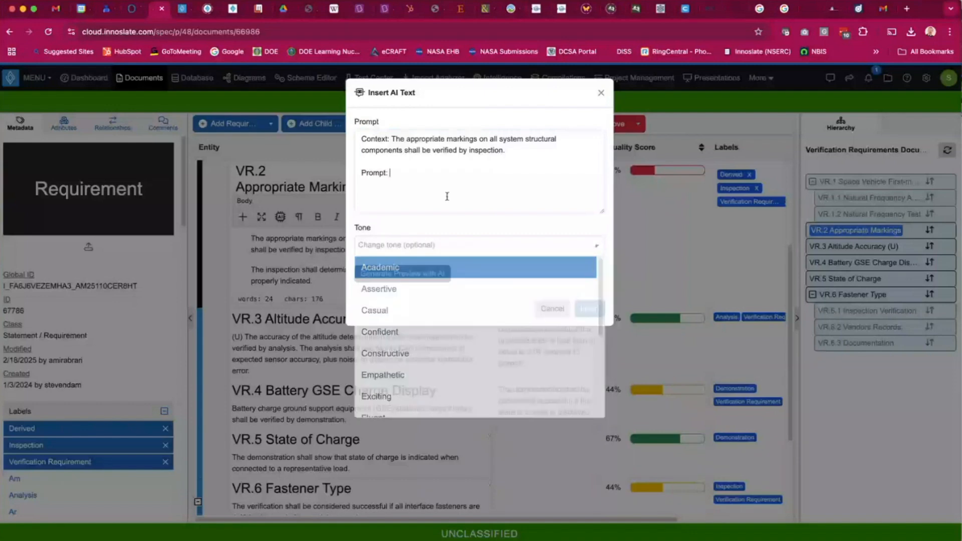
pyautogui.click(551, 309)
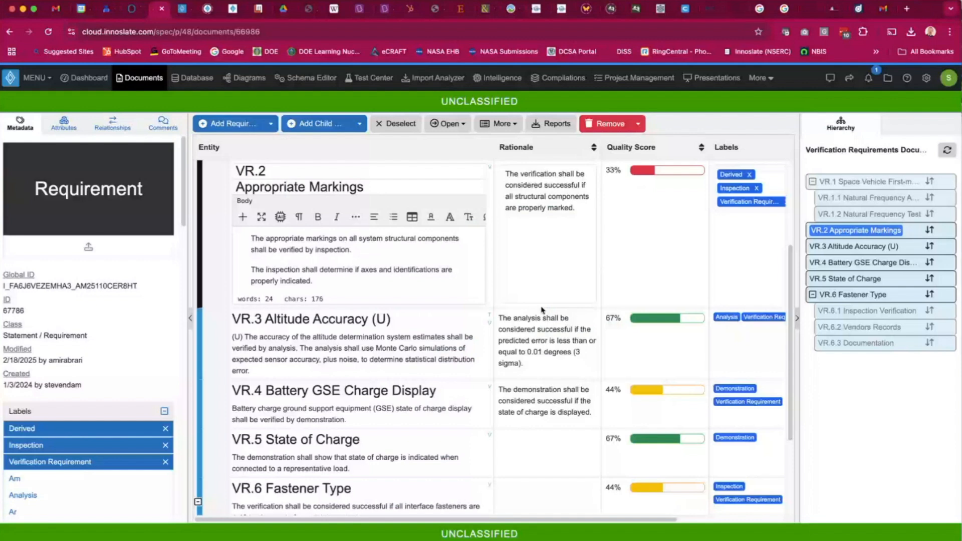
pyautogui.click(463, 125)
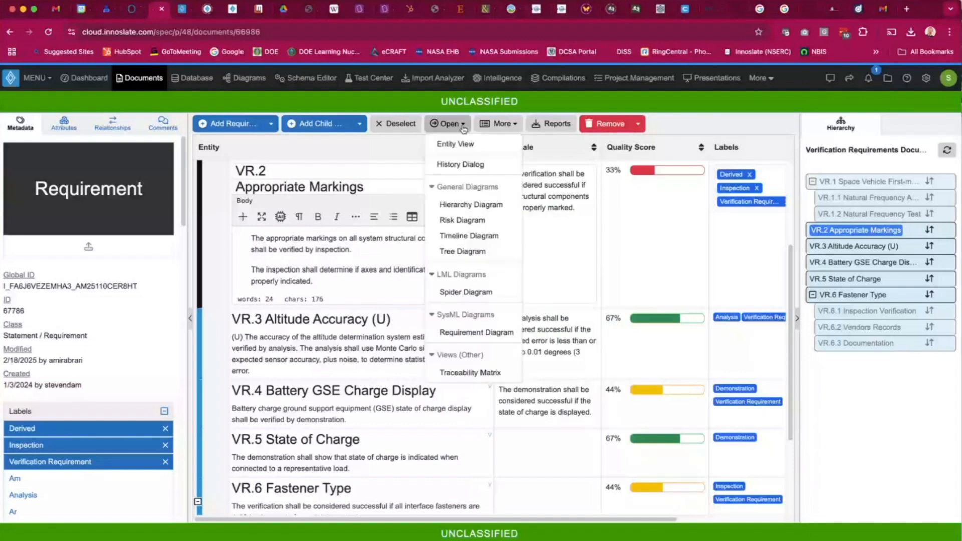
pyautogui.click(496, 125)
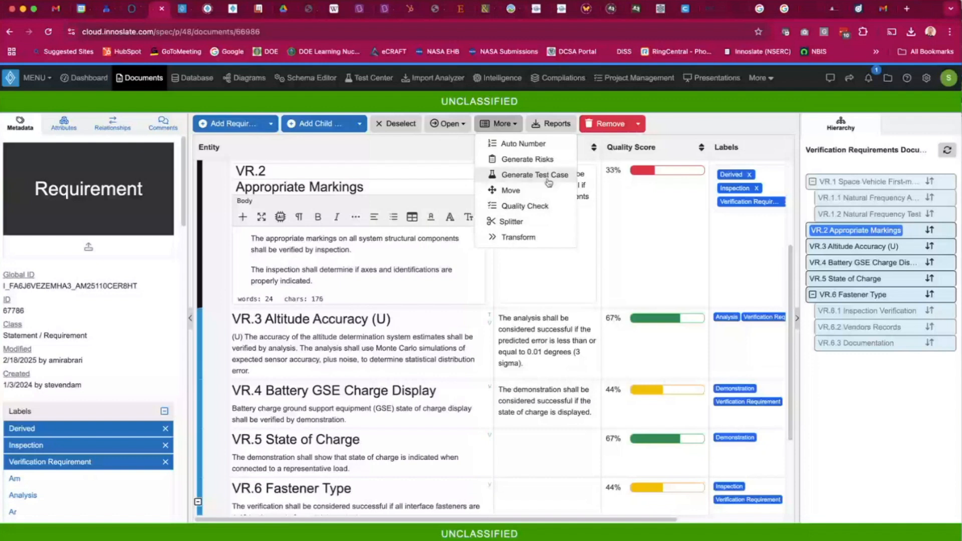
pyautogui.click(359, 250)
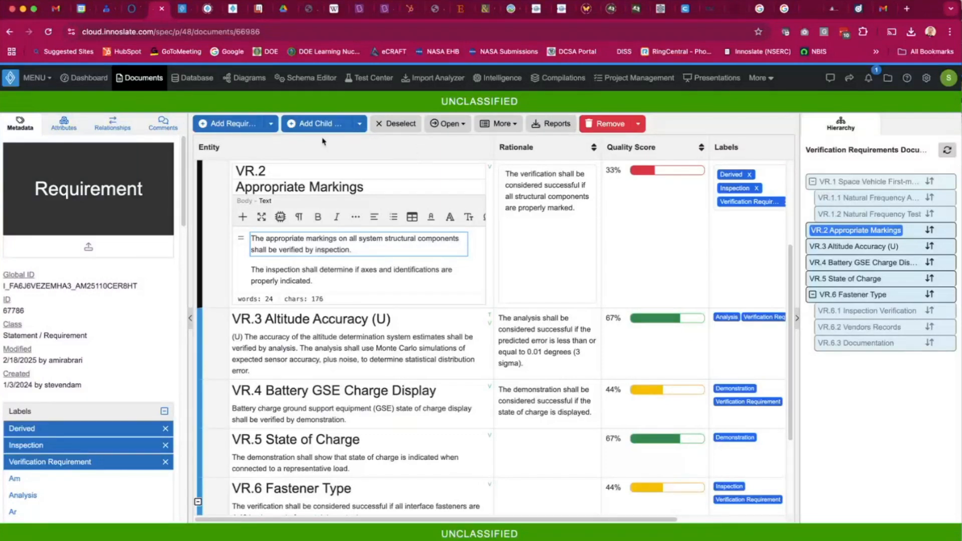
# Open the Revolutionizing MBSE With AI Webinar - 4.11 presentation and go to the v4.11 Update slide.
pyautogui.click(182, 8)
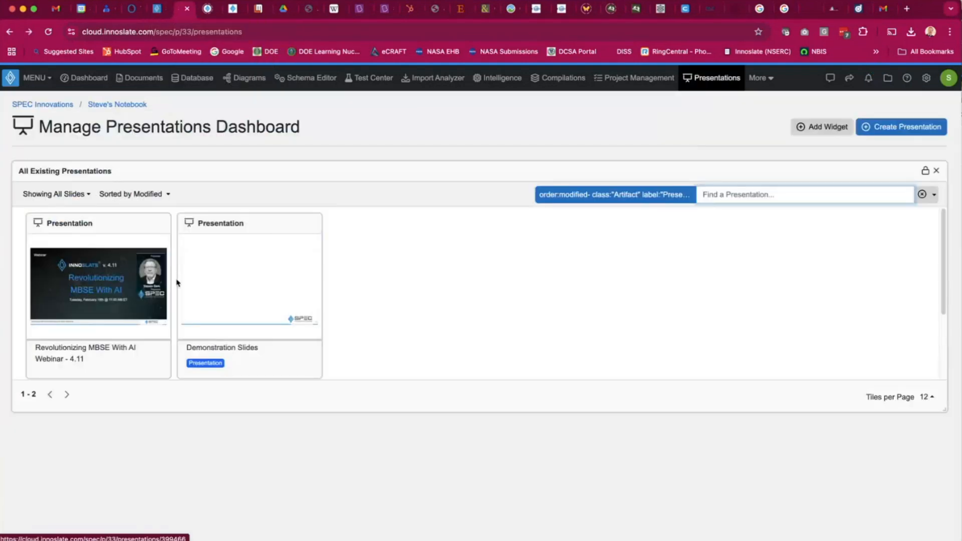
pyautogui.click(105, 280)
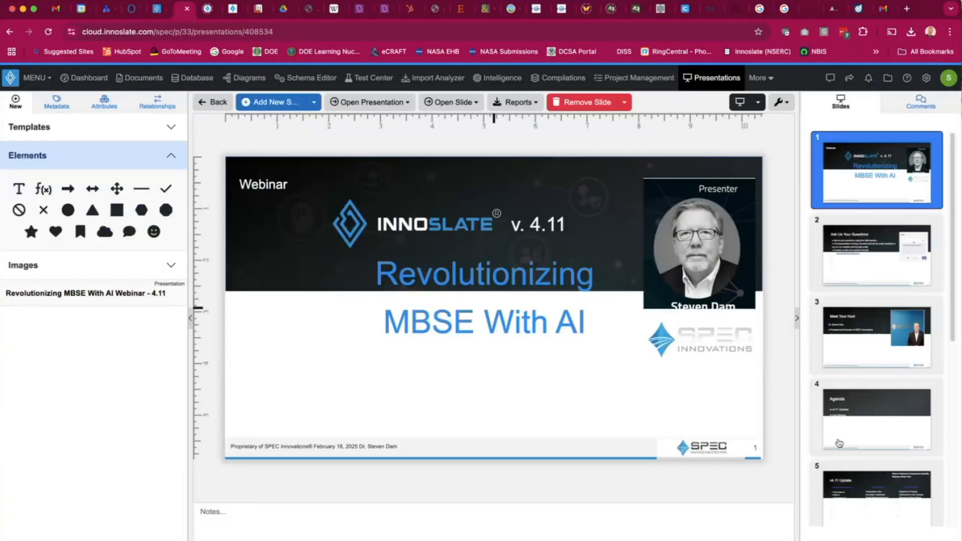
pyautogui.click(845, 488)
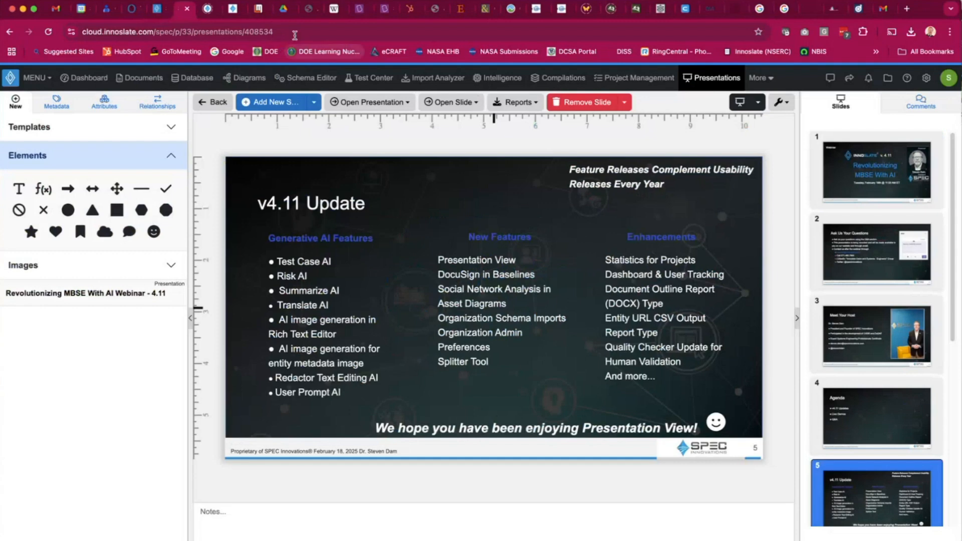
# Return to the requirements document and open the insert options for VR.2's second paragraph, closing the list without inserting anything.
pyautogui.moveTo(179, 16); pyautogui.dragTo(0, 37)
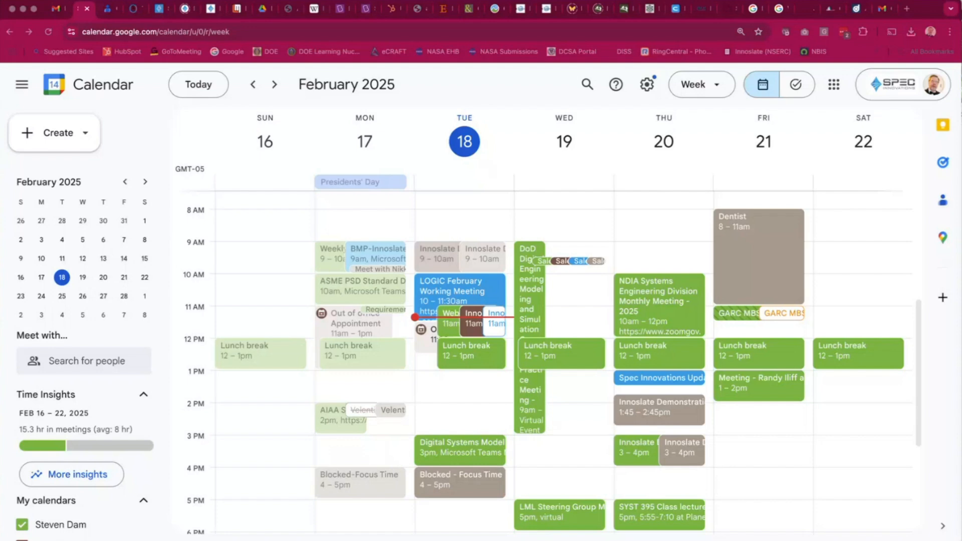
pyautogui.click(163, 12)
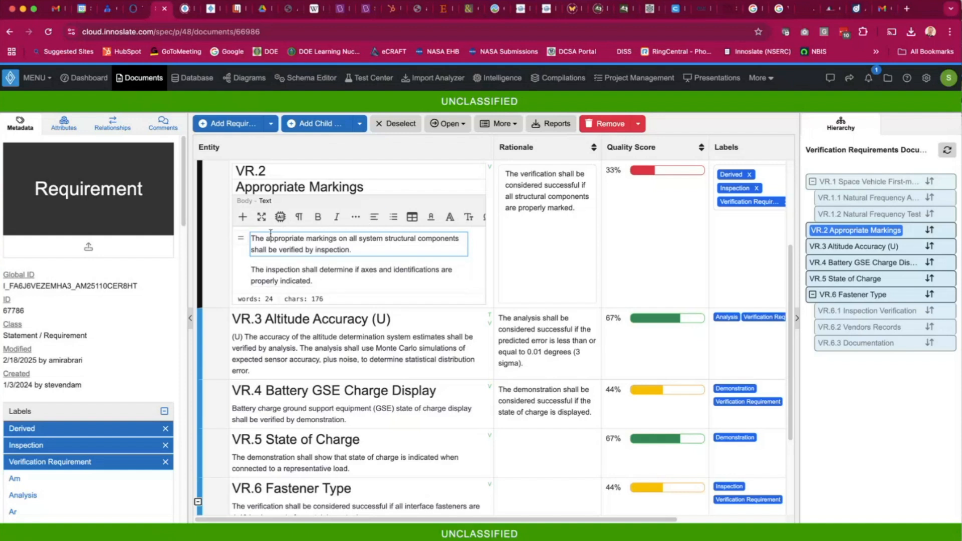
pyautogui.click(326, 283)
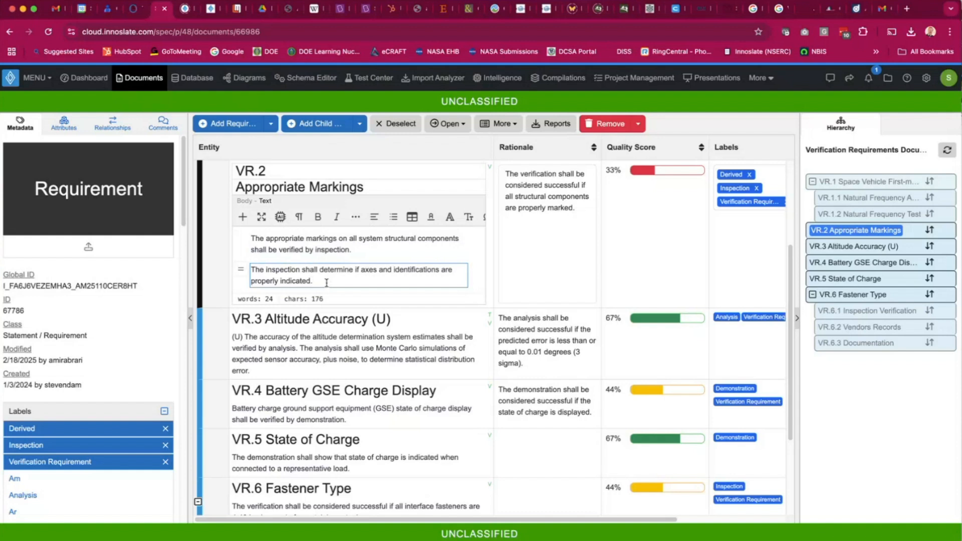
pyautogui.click(243, 219)
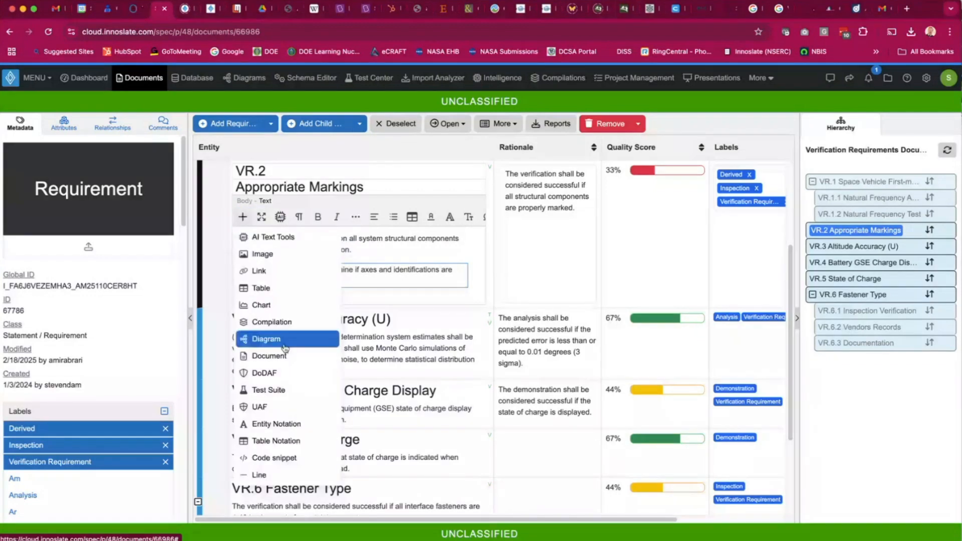
pyautogui.click(303, 202)
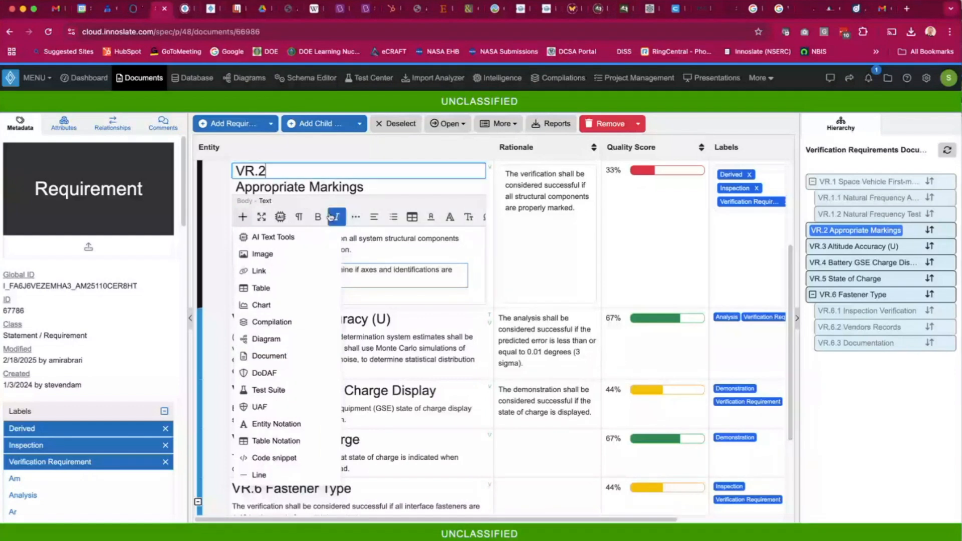
pyautogui.click(380, 181)
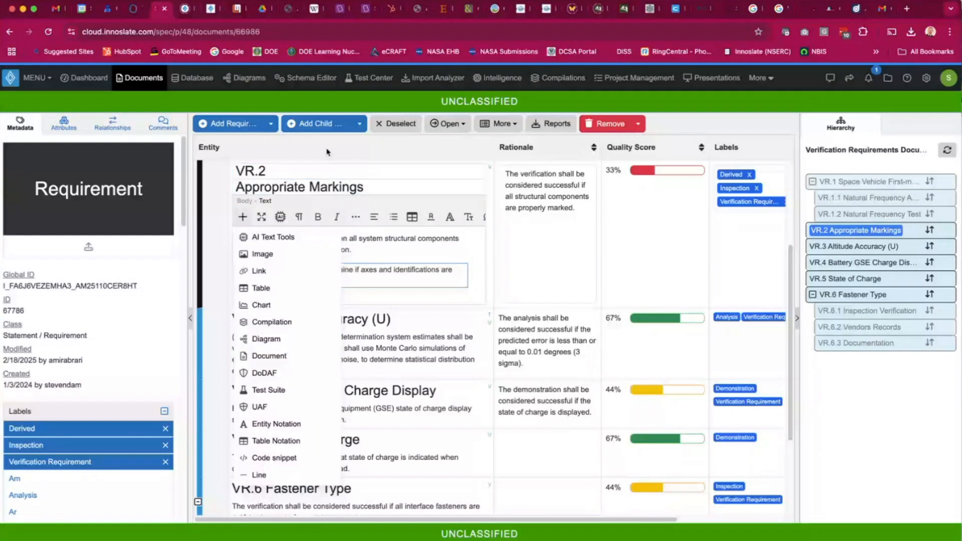
# Go to the admin dashboard and set the Daily Usage widget's data range interval to 360 days.
pyautogui.click(87, 79)
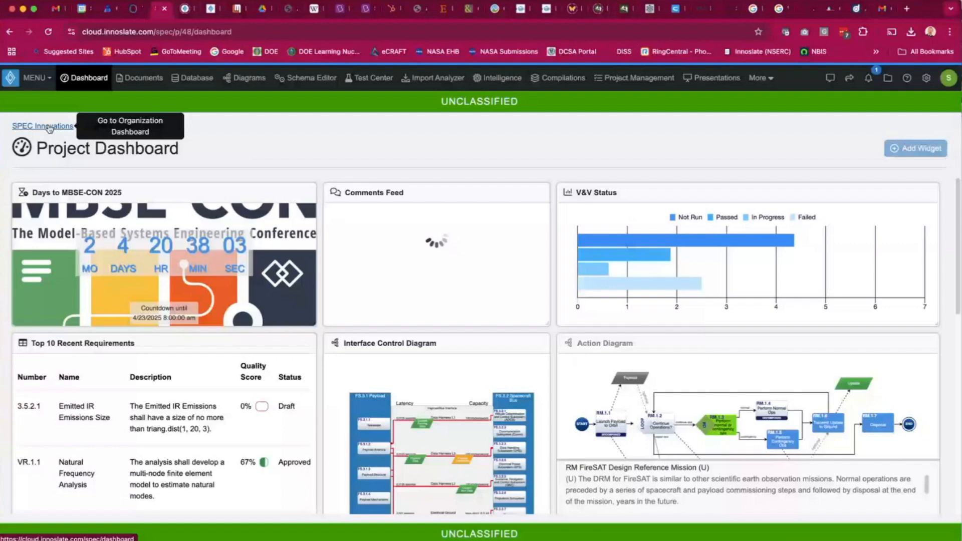
pyautogui.click(49, 127)
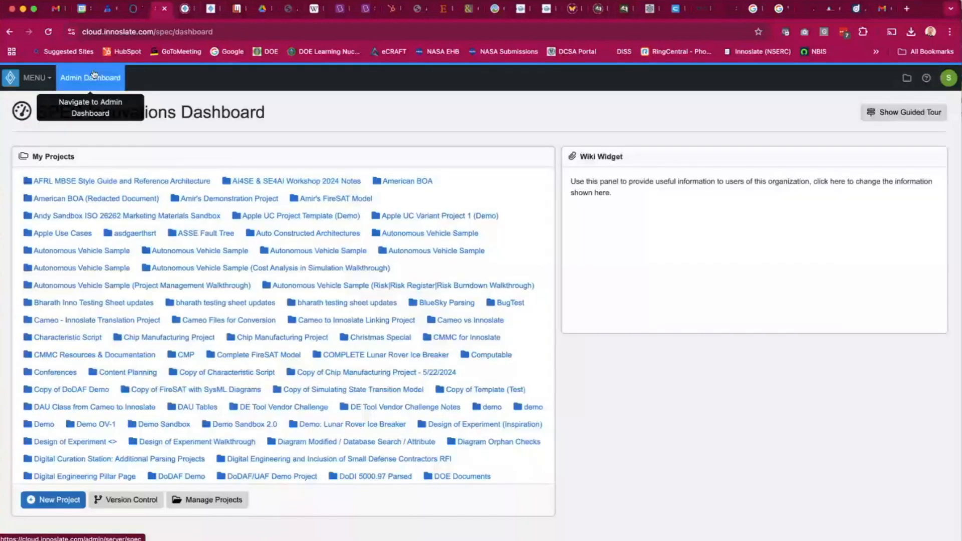
pyautogui.click(94, 76)
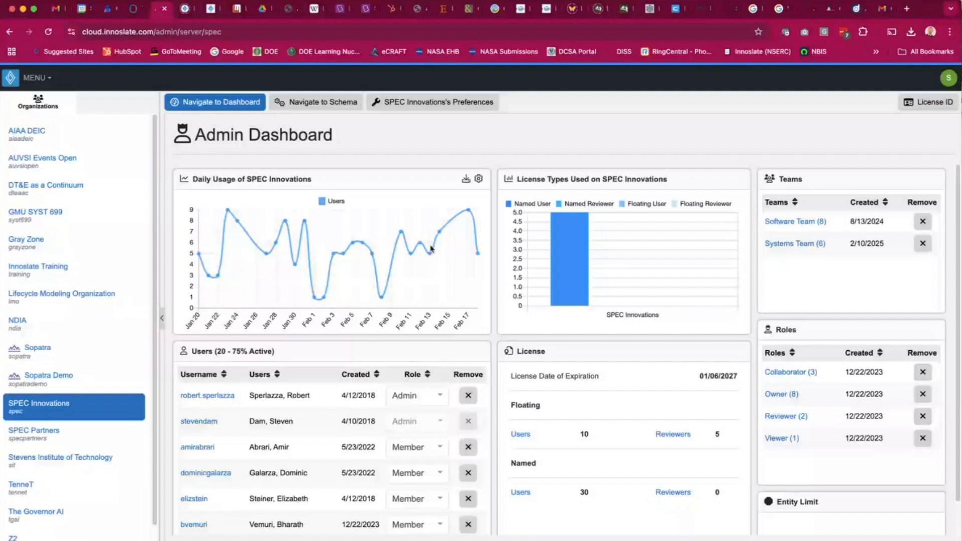
pyautogui.click(478, 179)
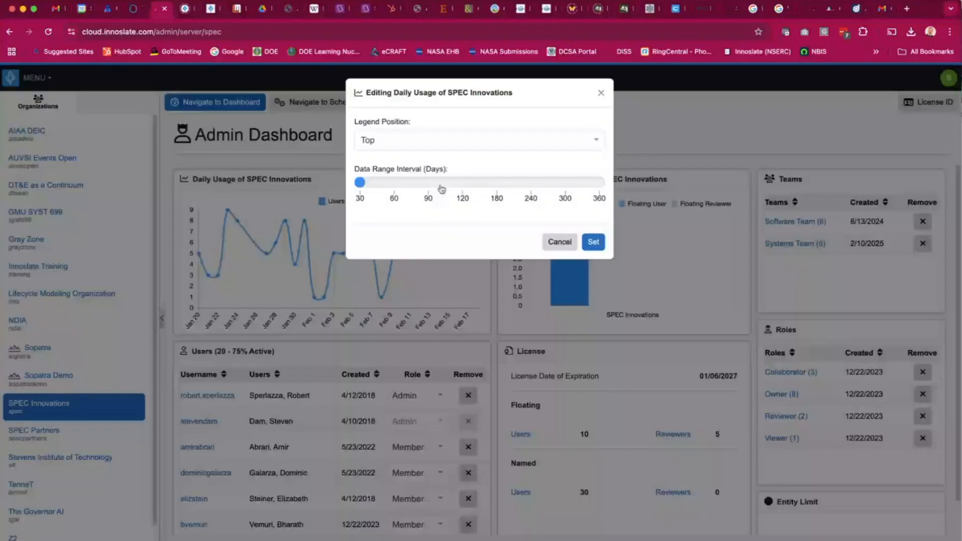
pyautogui.click(600, 184)
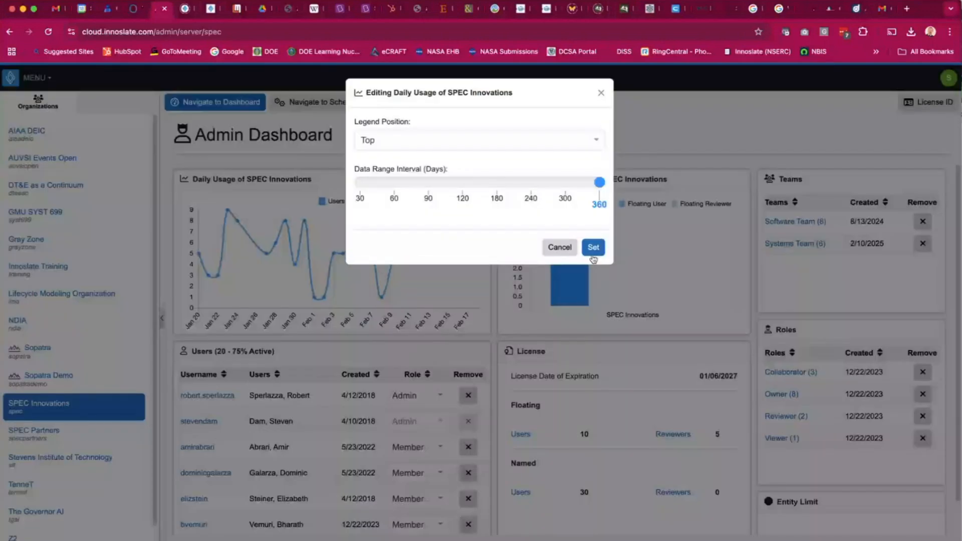
pyautogui.click(593, 247)
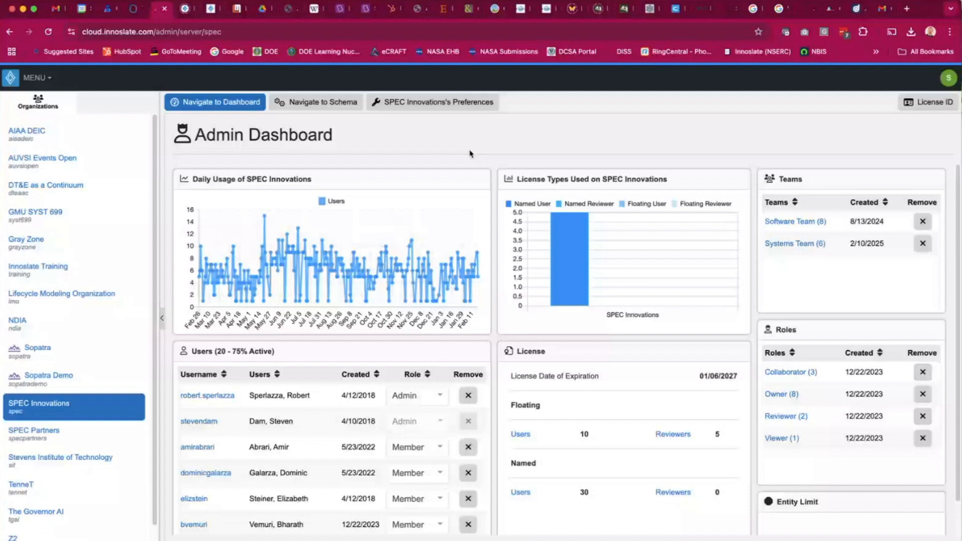
pyautogui.moveTo(442, 205)
pyautogui.click(466, 179)
pyautogui.click(479, 353)
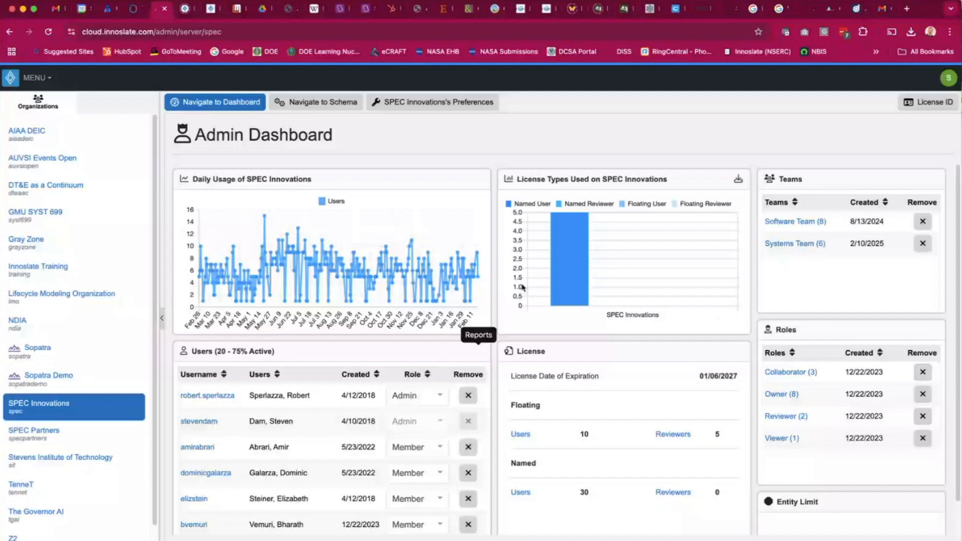
# Try custom OpenAI chat and image AI provider settings in the organization's preferences, cancelling without saving.
pyautogui.click(419, 105)
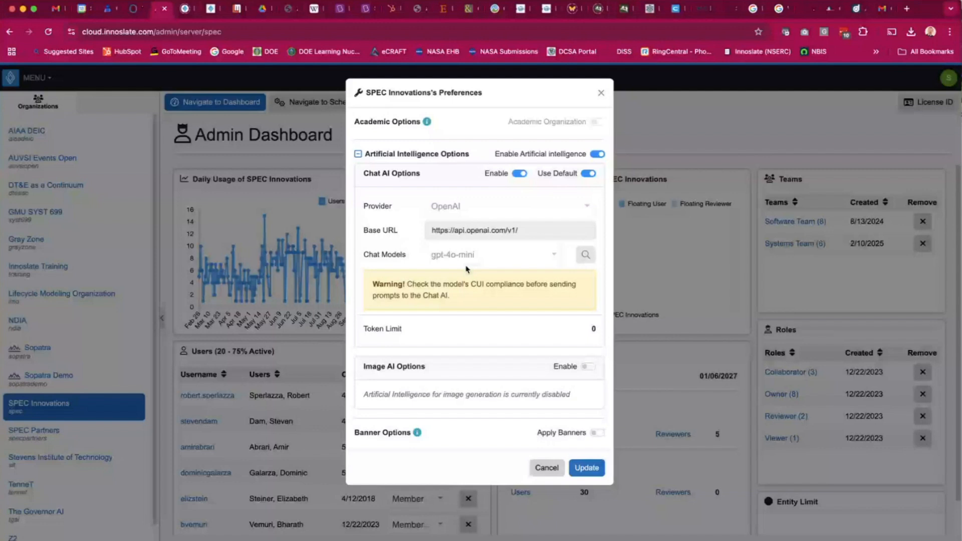
pyautogui.click(588, 366)
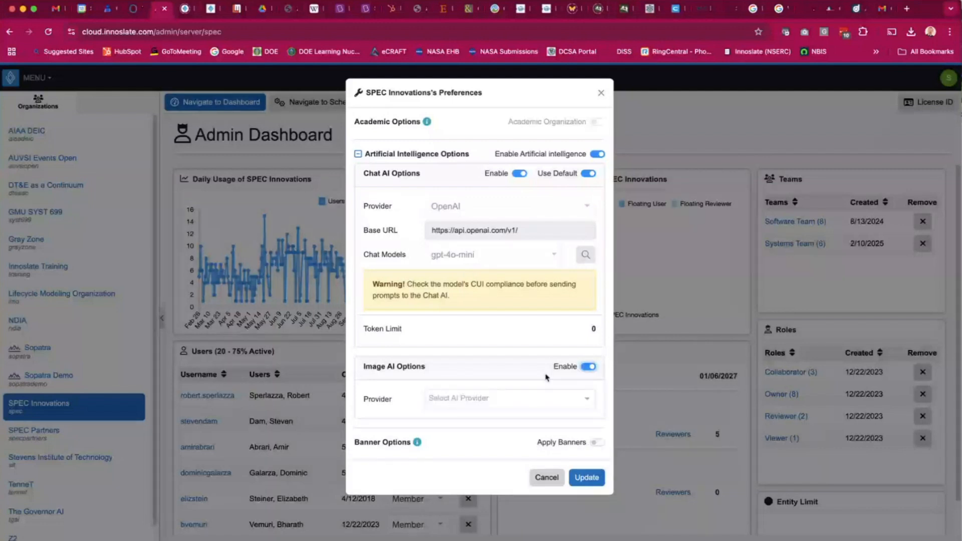
pyautogui.click(573, 176)
pyautogui.click(560, 204)
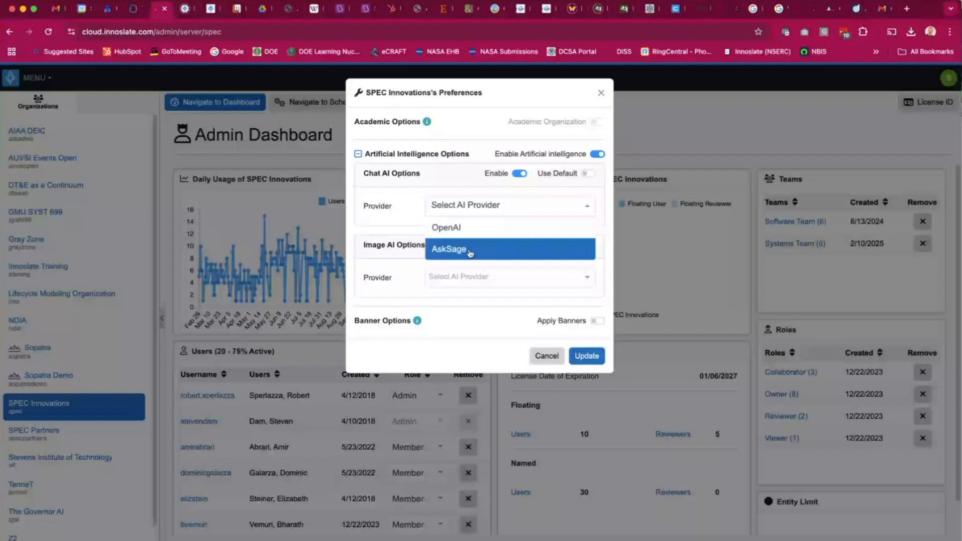
pyautogui.click(468, 227)
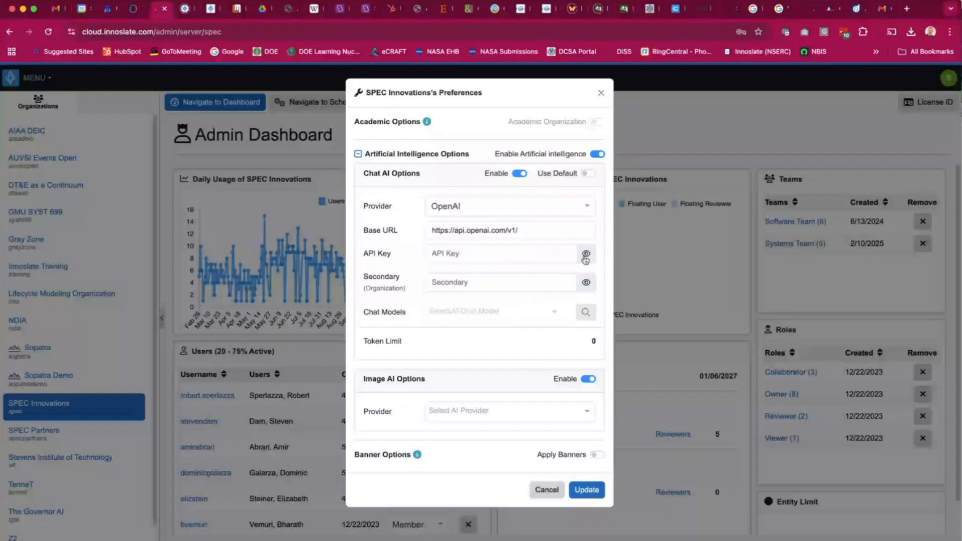
pyautogui.click(499, 253)
pyautogui.click(440, 186)
pyautogui.click(544, 423)
pyautogui.click(496, 483)
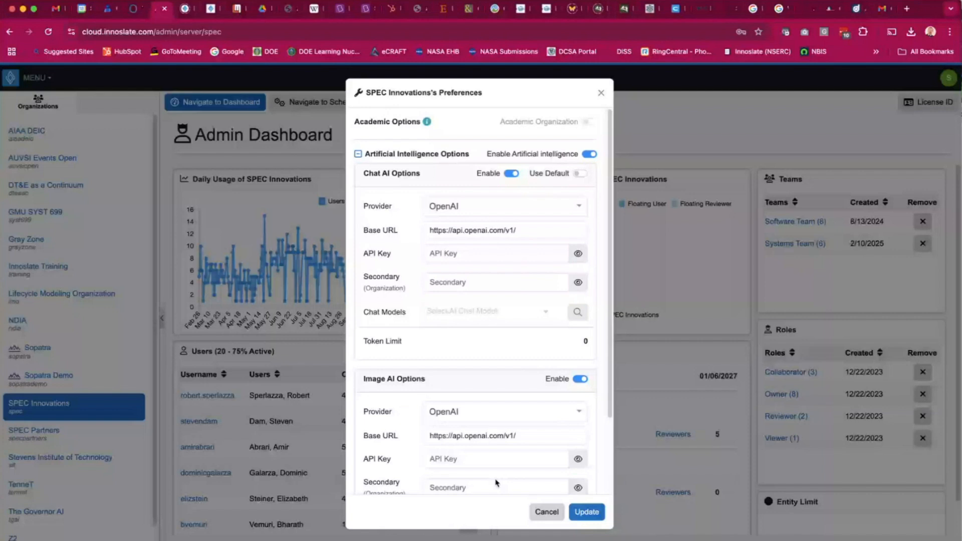
pyautogui.scroll(-3, 497, 482)
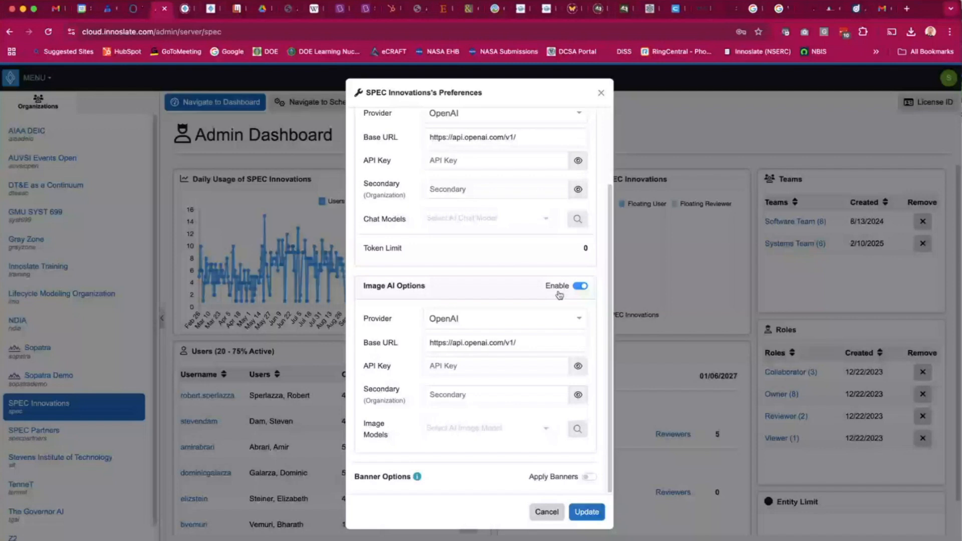
pyautogui.scroll(2, 559, 295)
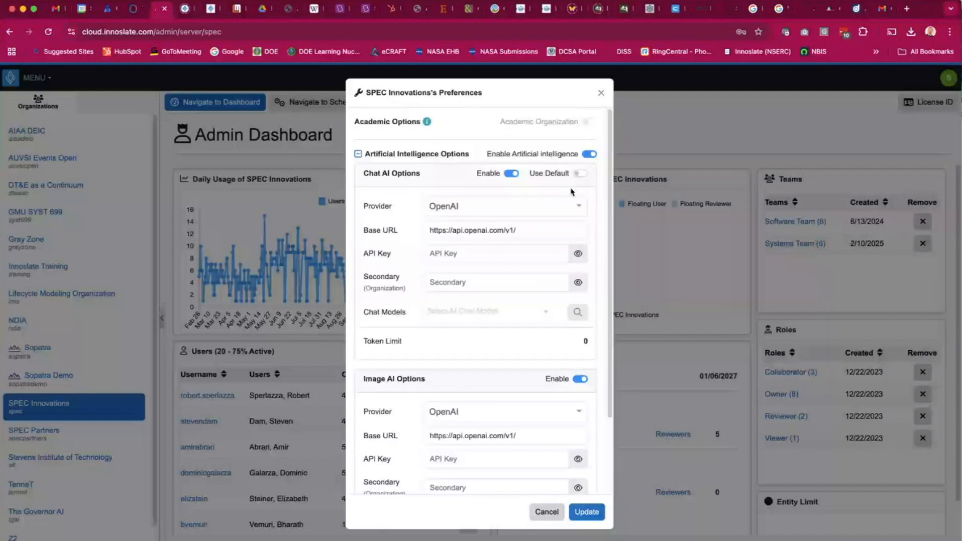
pyautogui.click(580, 173)
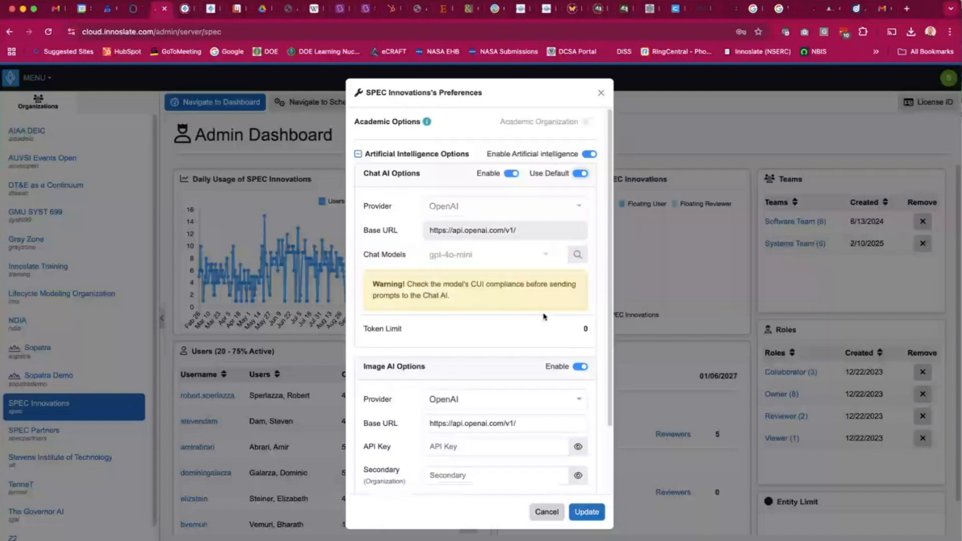
pyautogui.click(579, 367)
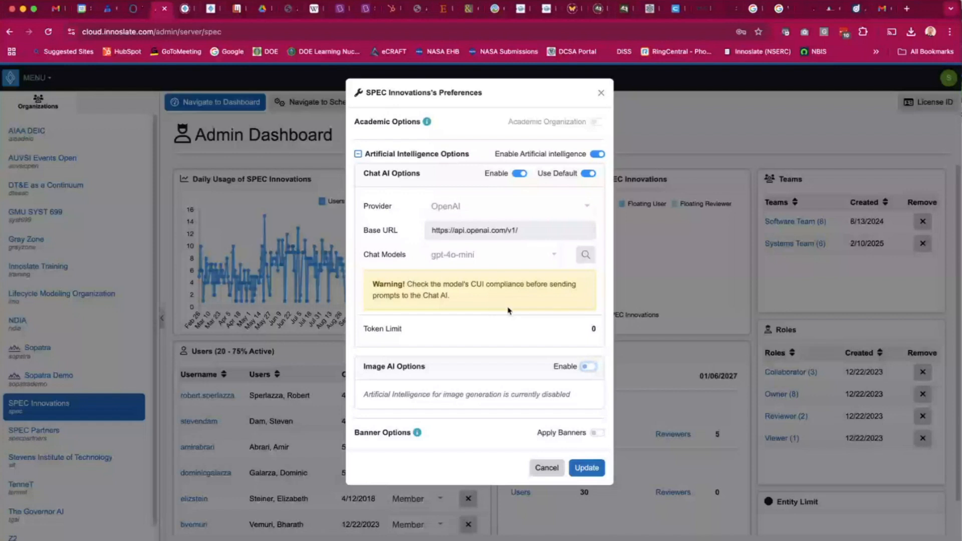
pyautogui.click(545, 467)
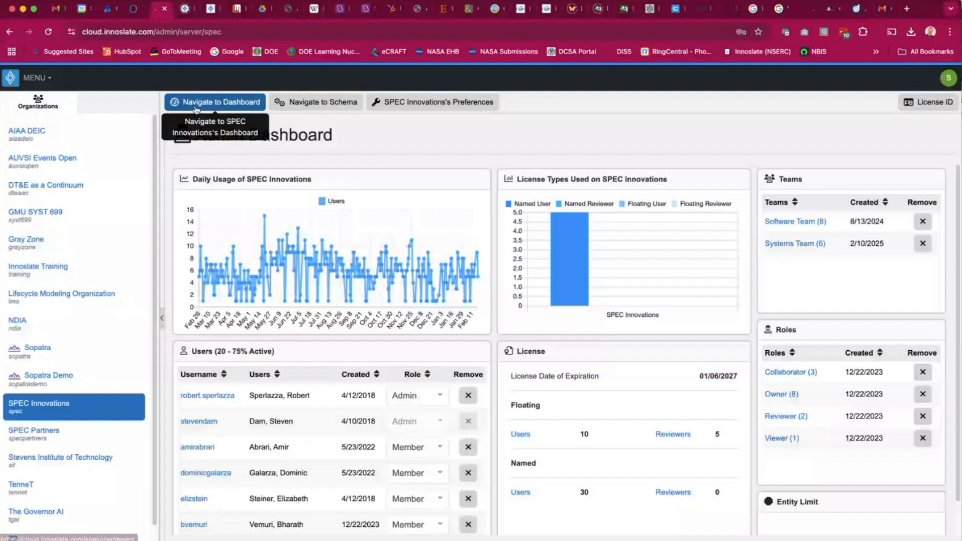
# Return to the project and open the System Acceptance test suite from the Test Center.
pyautogui.click(225, 104)
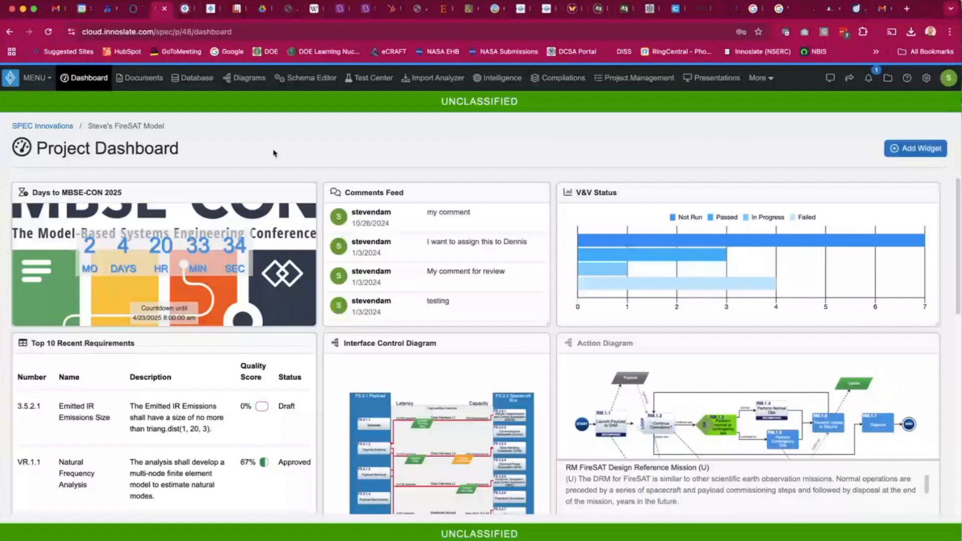
pyautogui.click(368, 79)
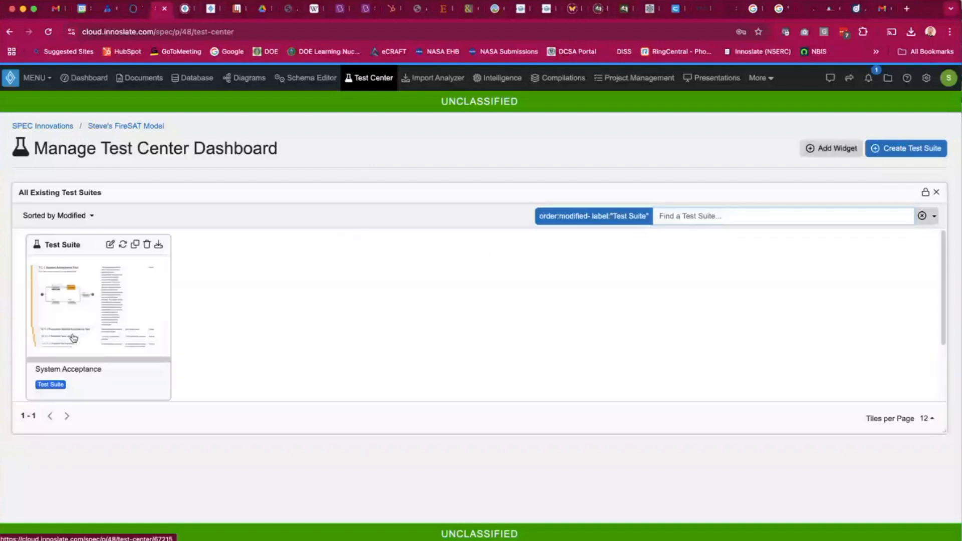
pyautogui.click(72, 337)
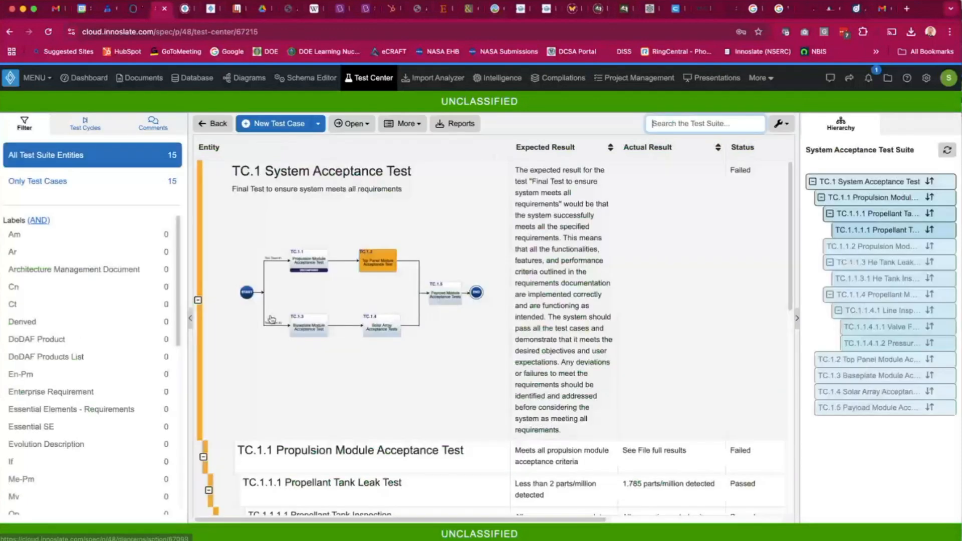
# Select TC.1.1.1 Propellant Tank Leak Test and show its active relationships.
pyautogui.scroll(-5, 353, 239)
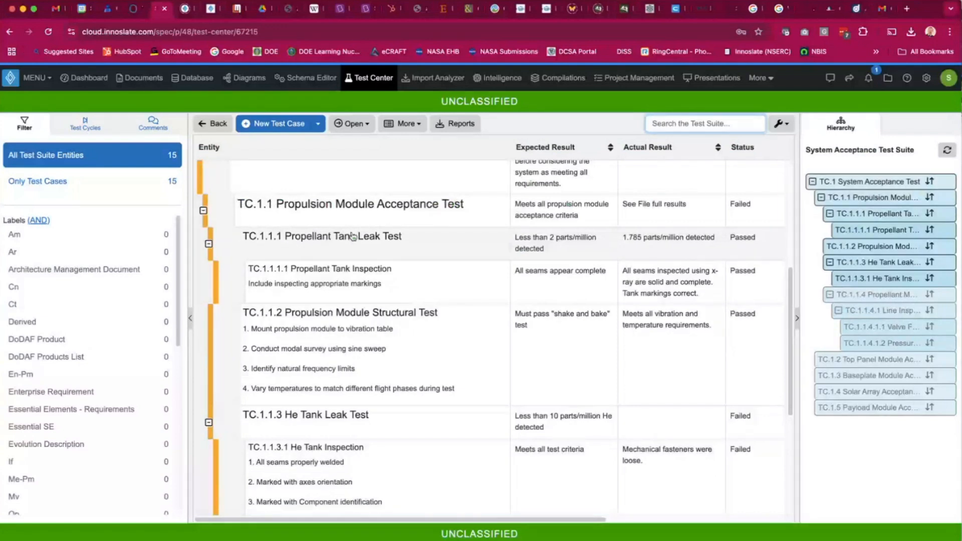
pyautogui.click(352, 236)
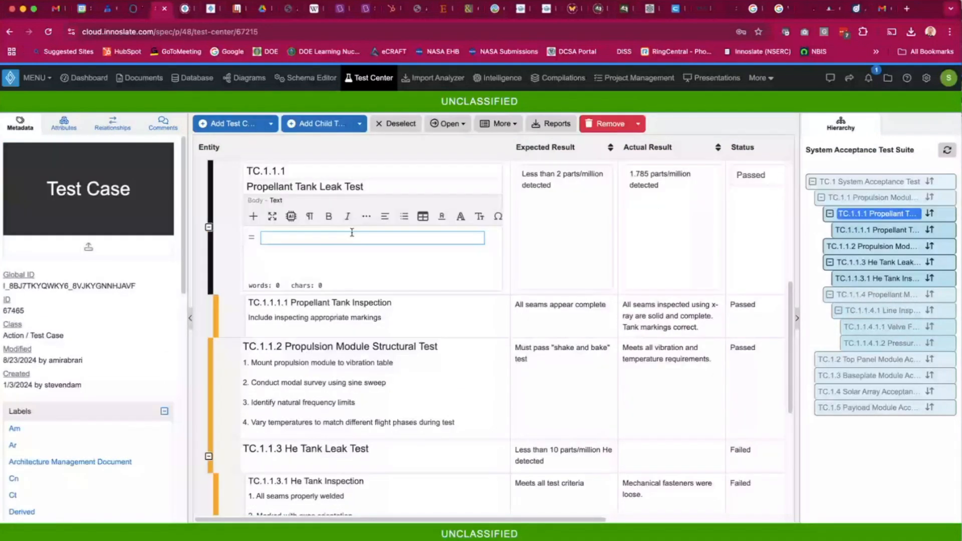
pyautogui.click(113, 124)
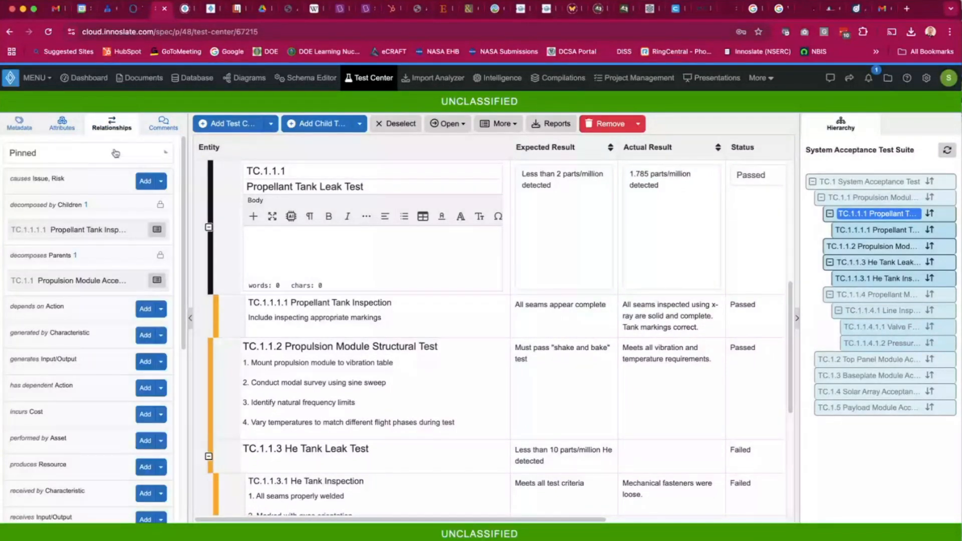
pyautogui.click(115, 154)
pyautogui.click(74, 195)
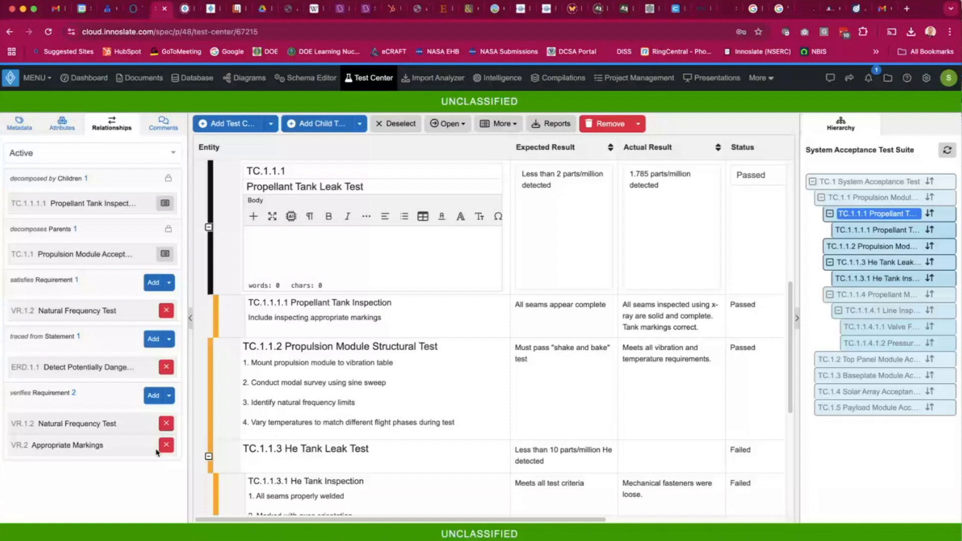
pyautogui.click(355, 251)
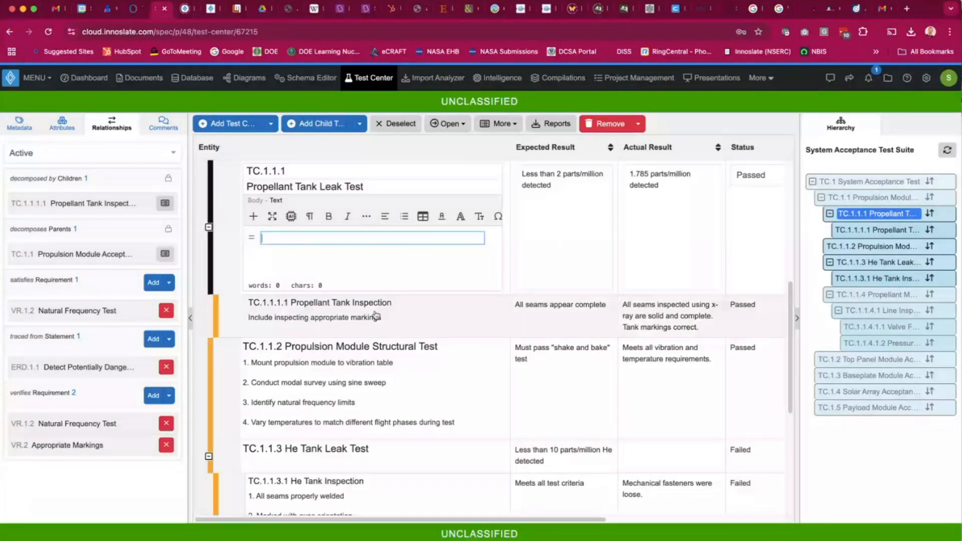
# Select TC.1.2 Top Panel Module Acceptance Test and generate a test case after it from requirement VR.2 Appropriate Markings.
pyautogui.scroll(-1, 376, 316)
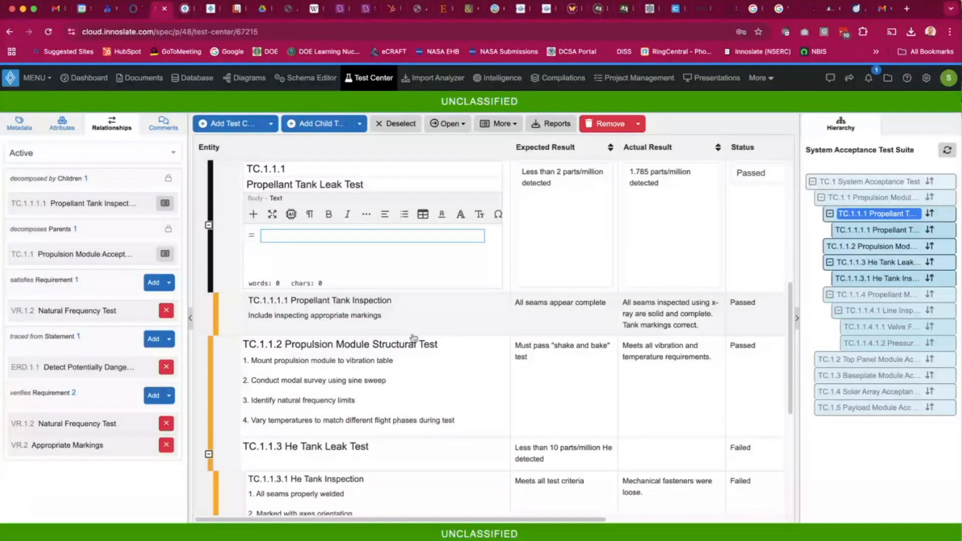
pyautogui.scroll(-5, 413, 338)
pyautogui.click(336, 423)
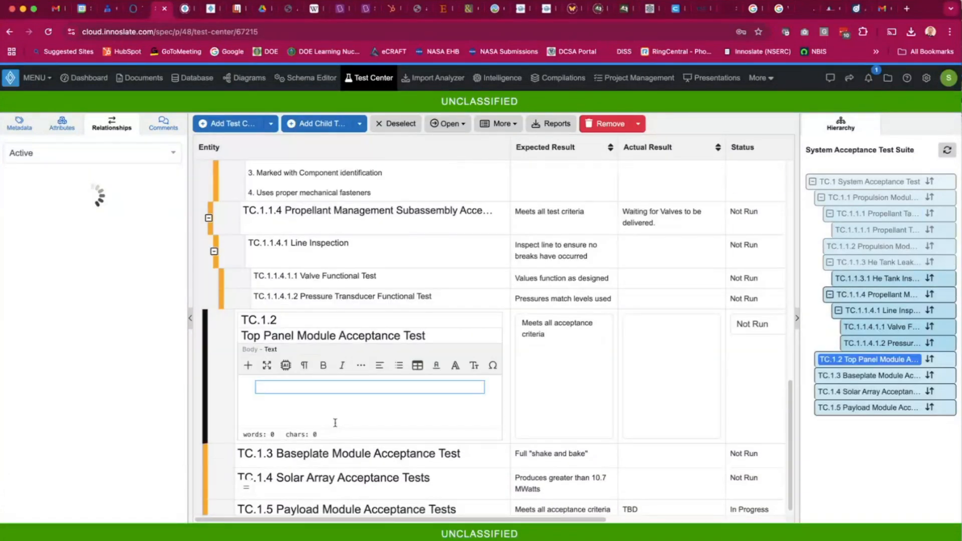
pyautogui.scroll(-1, 336, 422)
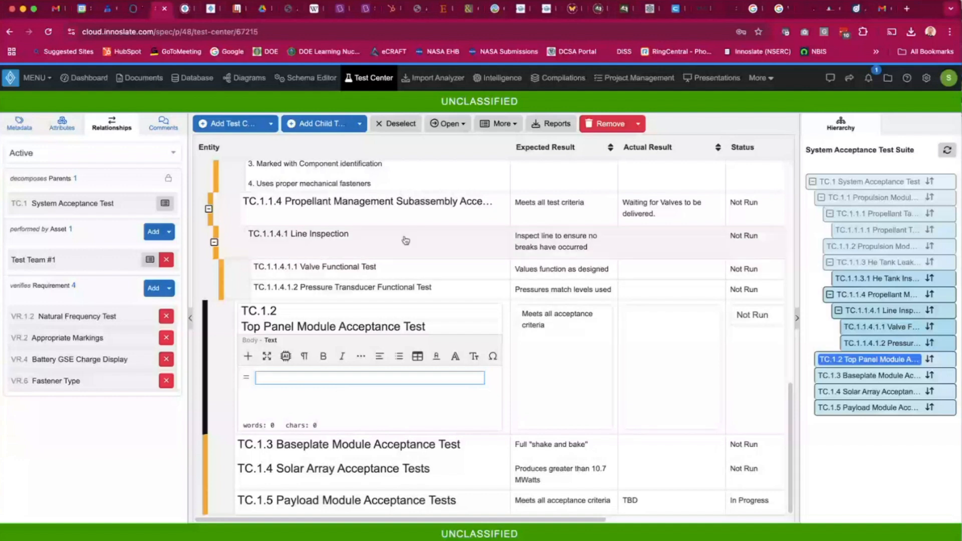
pyautogui.click(512, 124)
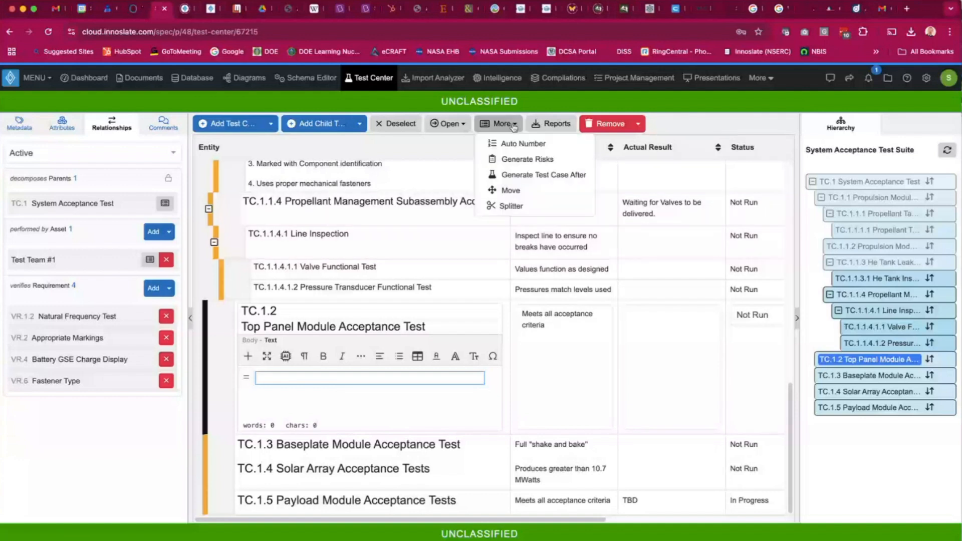
pyautogui.click(526, 176)
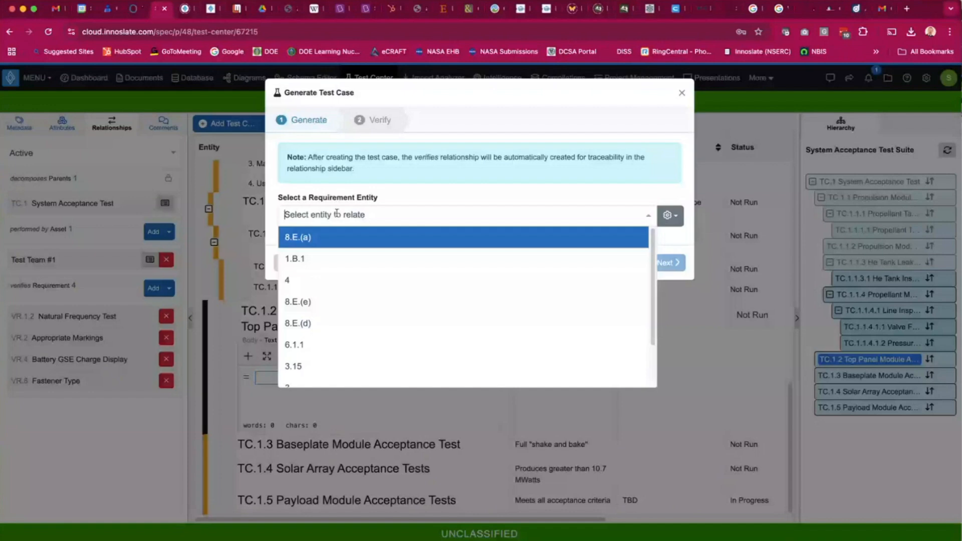
pyautogui.write('VR')
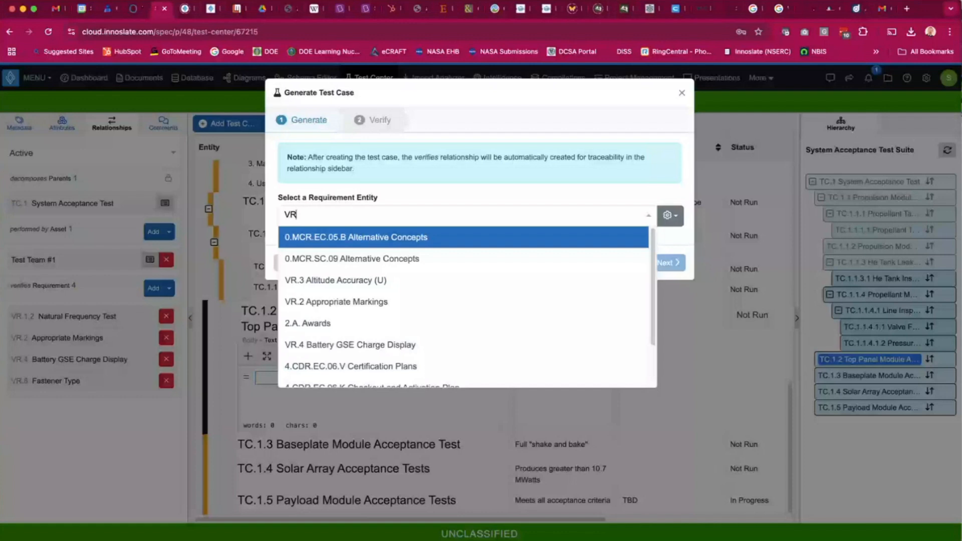
pyautogui.write('.2')
pyautogui.click(336, 237)
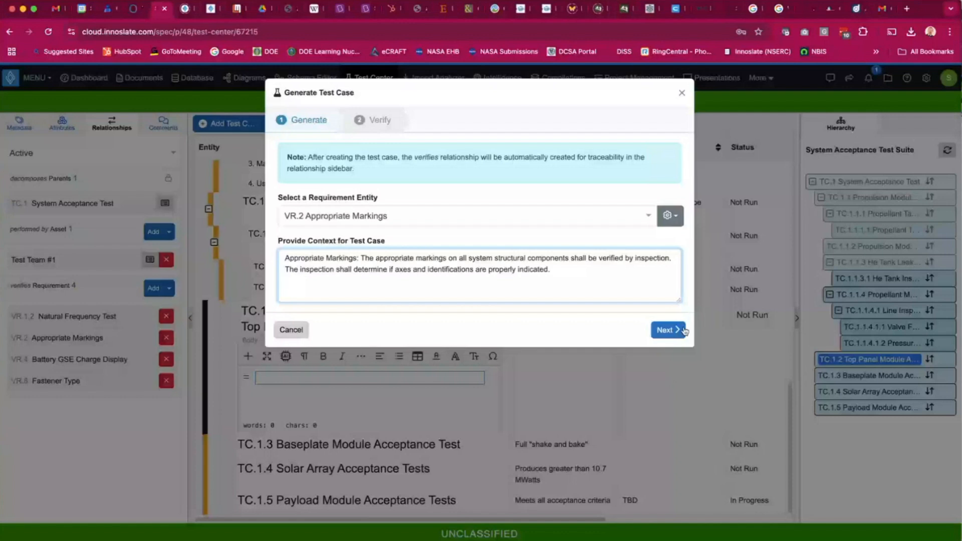
pyautogui.click(668, 329)
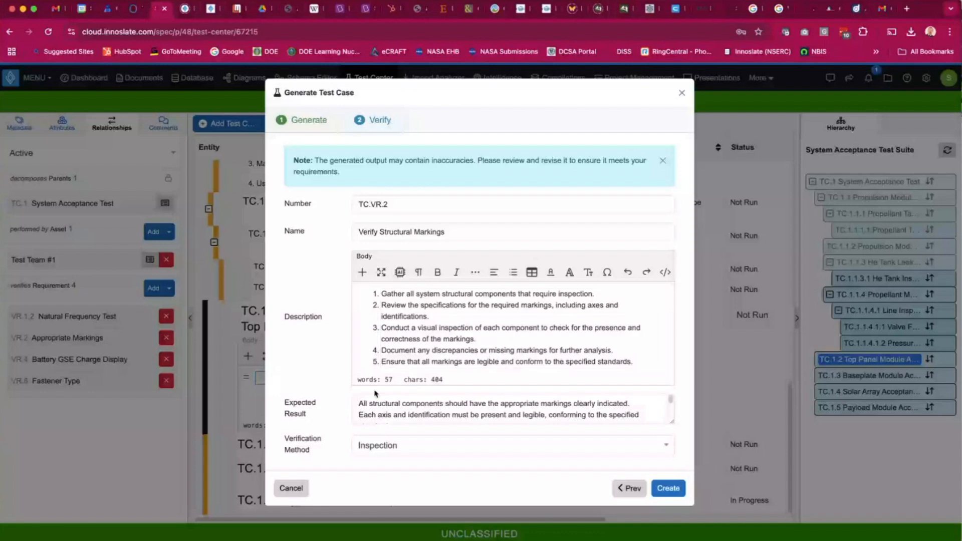
pyautogui.scroll(-1, 466, 407)
pyautogui.scroll(-3, 466, 407)
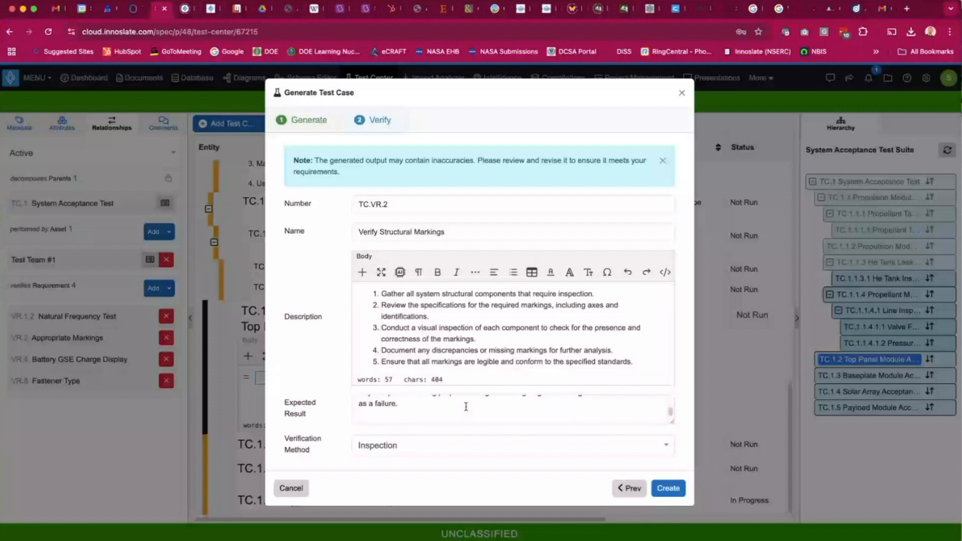
pyautogui.scroll(1, 466, 407)
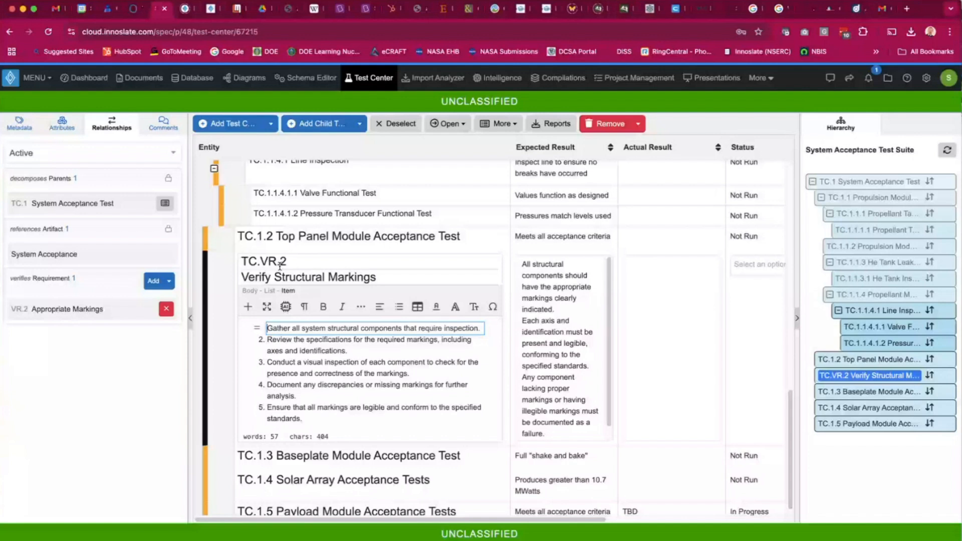
# Renumber the generated Verify Structural Markings test case as TC.1.2.1.
pyautogui.moveTo(276, 262); pyautogui.dragTo(260, 260)
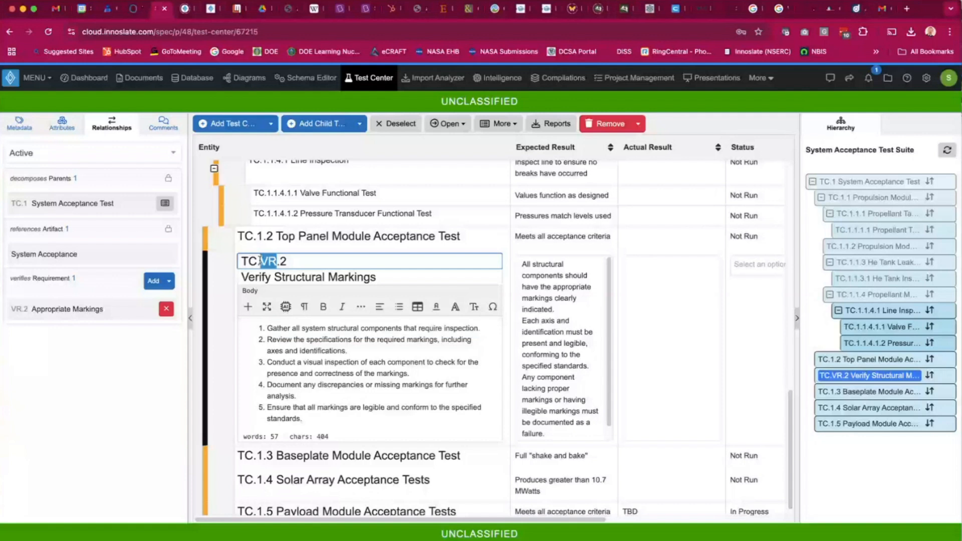
pyautogui.write('1.2')
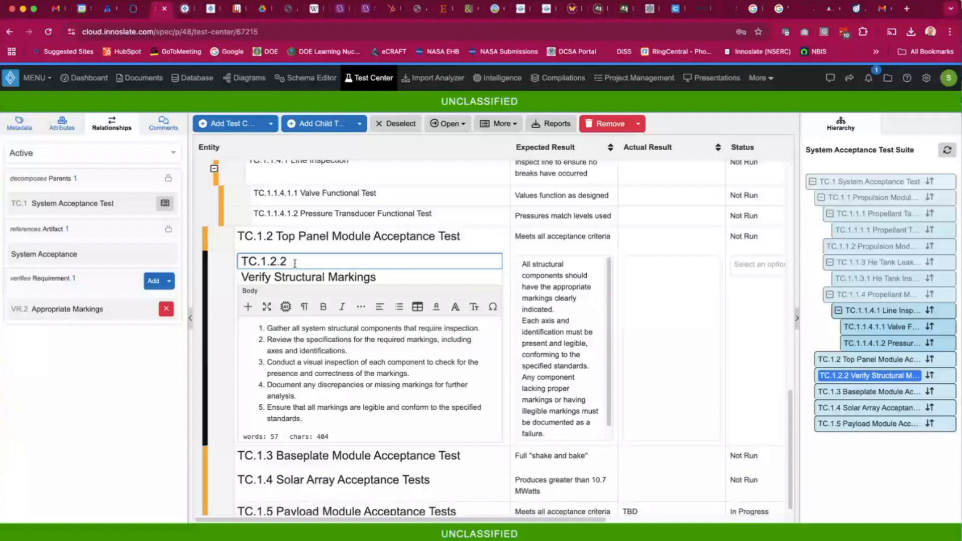
pyautogui.click(291, 344)
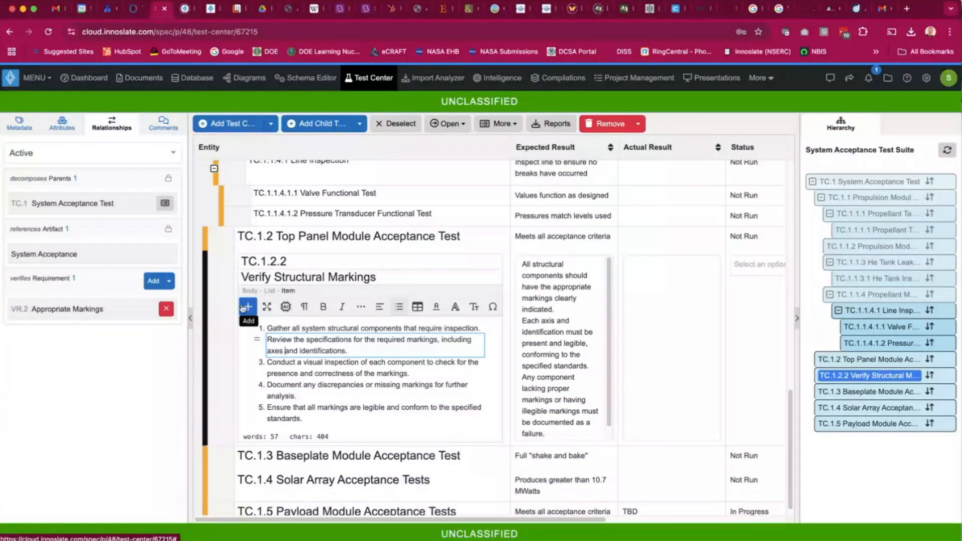
pyautogui.click(288, 261)
pyautogui.press('BackSpace')
pyautogui.write('1')
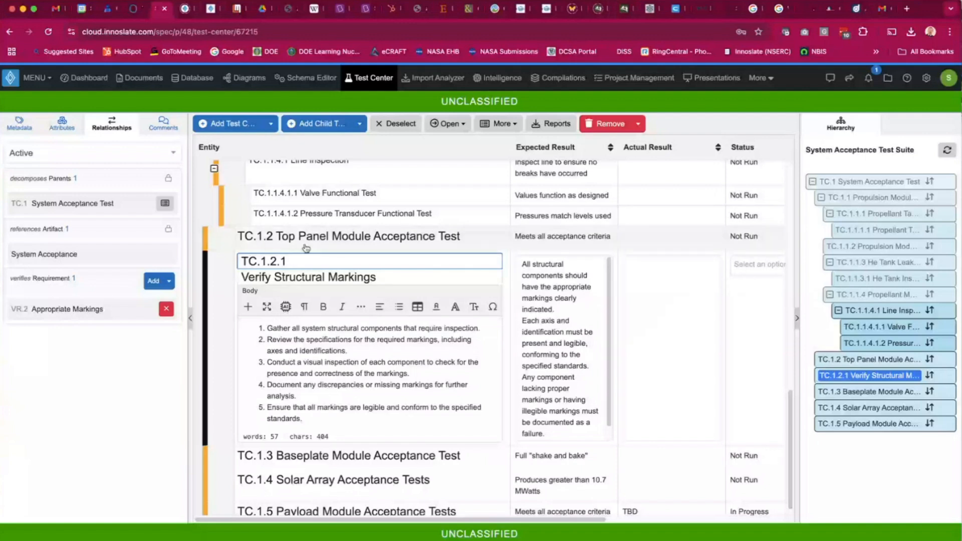
# Select TC.1.2 Top Panel Module Acceptance Test and try to generate risks for it.
pyautogui.click(307, 247)
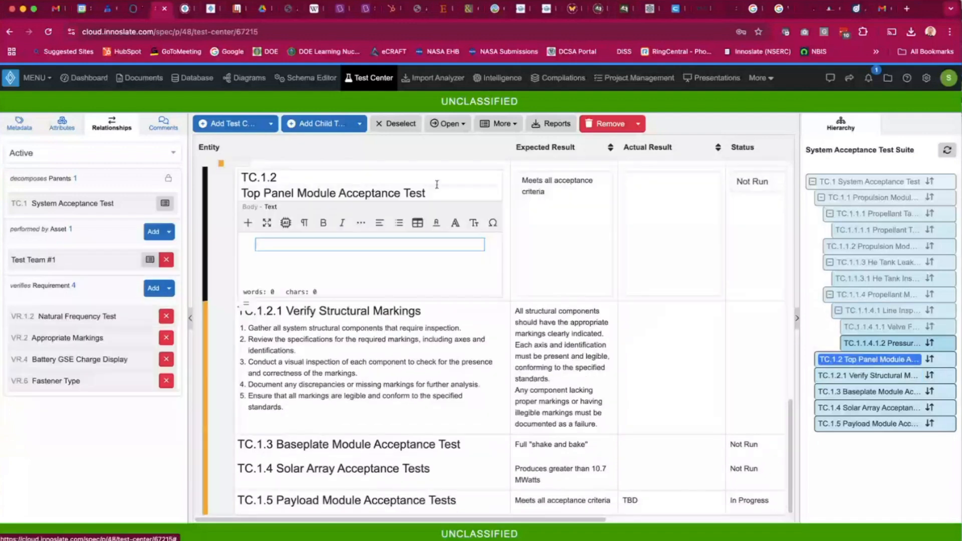
pyautogui.click(476, 127)
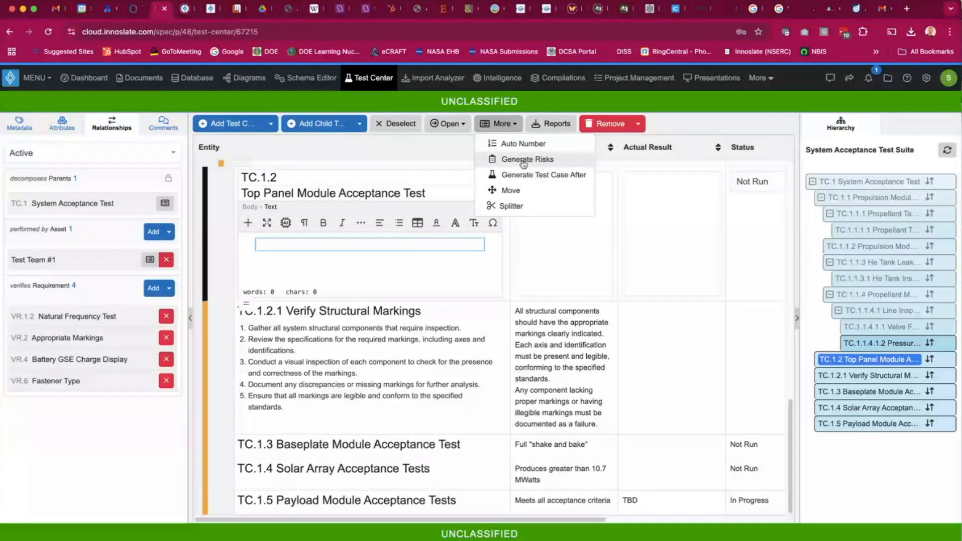
pyautogui.click(500, 161)
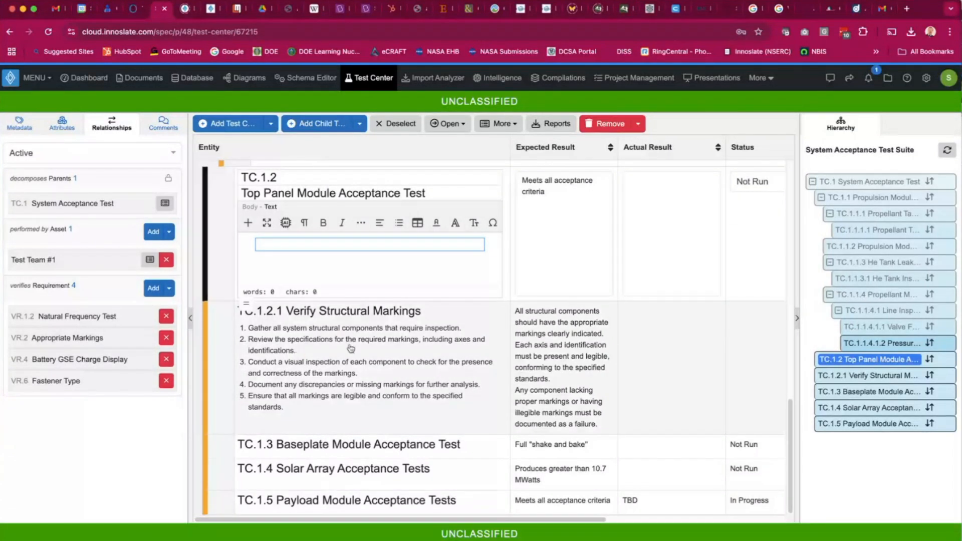
# Open the All Risks diagram from the Diagrams dashboard, showing risk diagrams only.
pyautogui.click(257, 80)
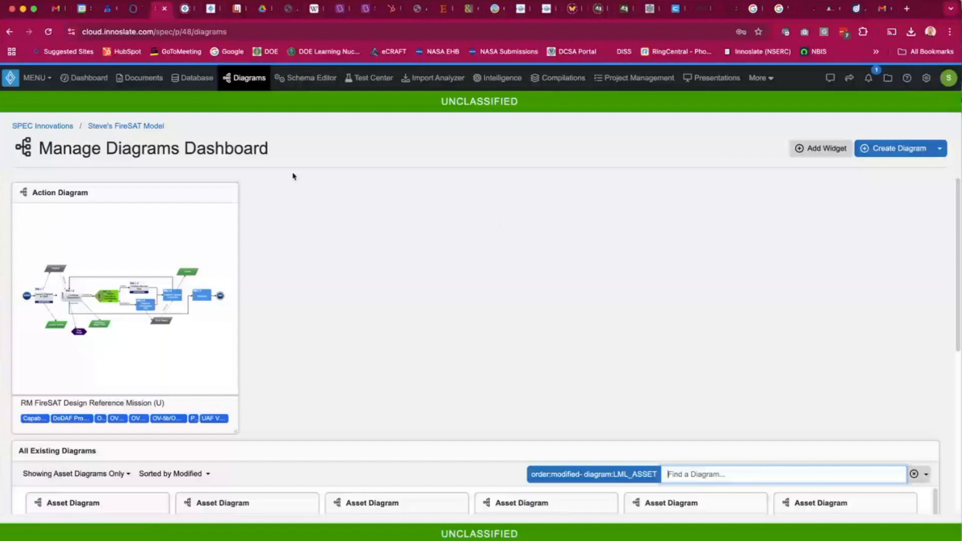
pyautogui.click(90, 475)
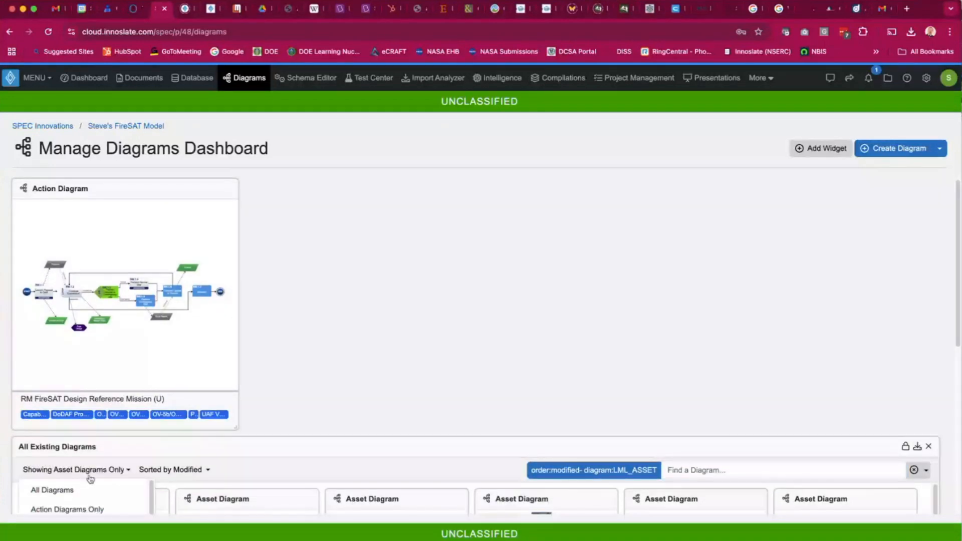
pyautogui.scroll(-5, 82, 453)
pyautogui.scroll(-3, 73, 429)
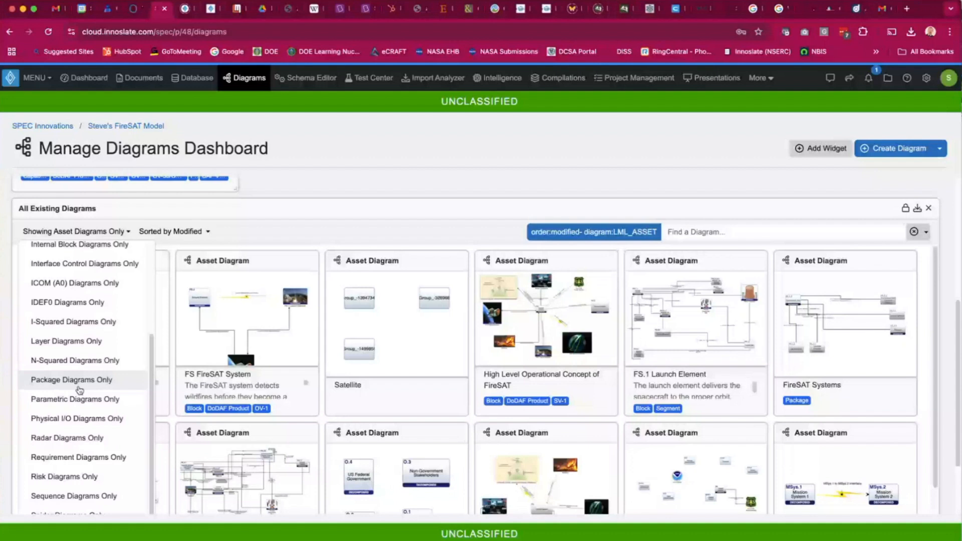
pyautogui.click(64, 476)
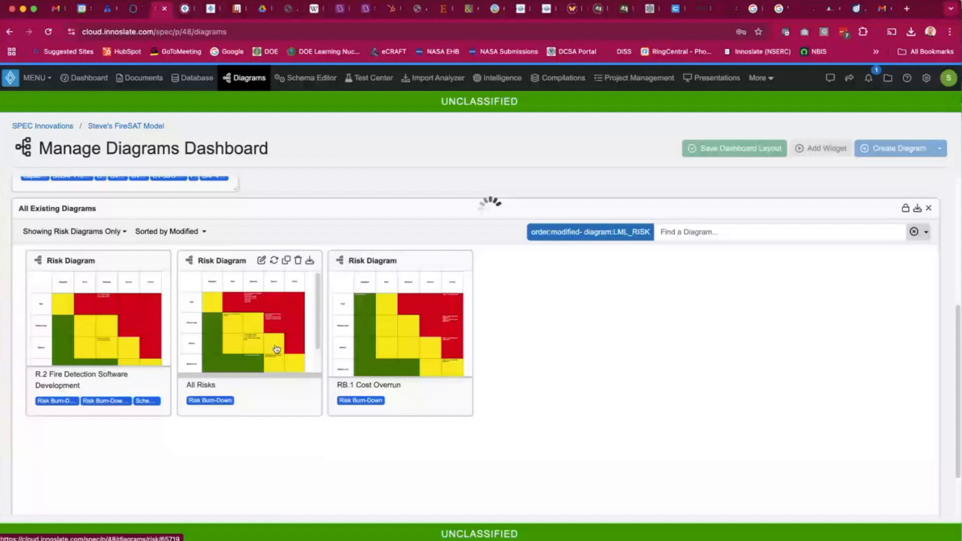
pyautogui.click(276, 349)
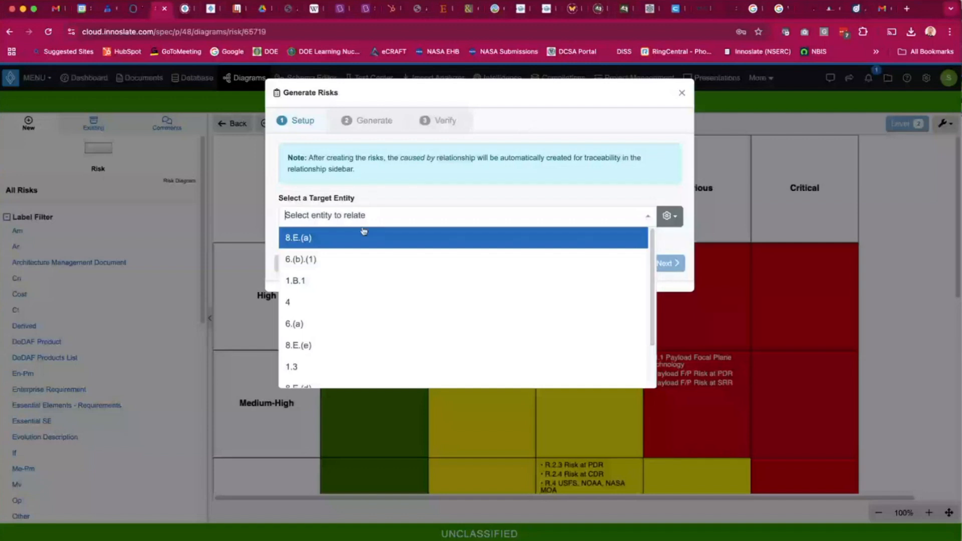
# In Generate Risks, search class:"Action" and pick RM FireSAT Design Reference Mission (U) as the target entity.
pyautogui.write('class:')
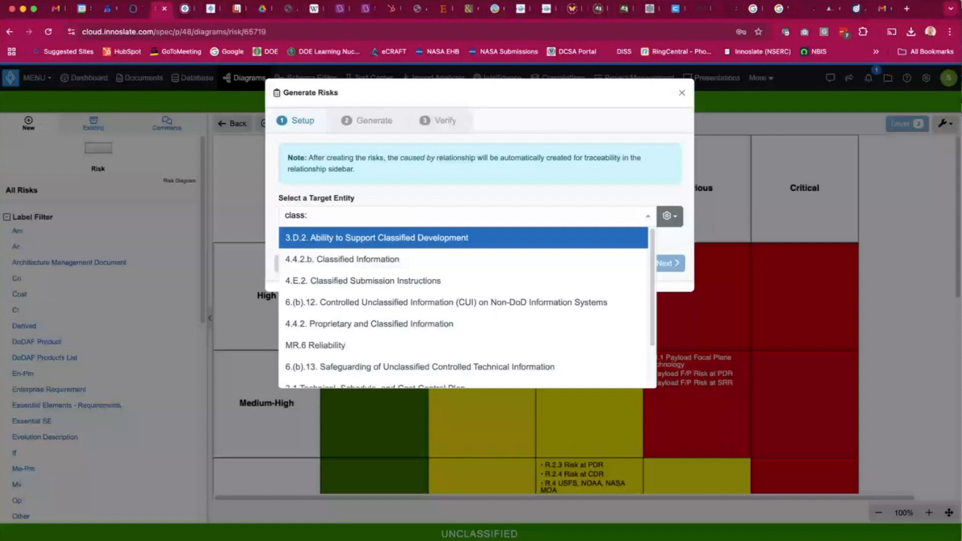
pyautogui.write('"Action"')
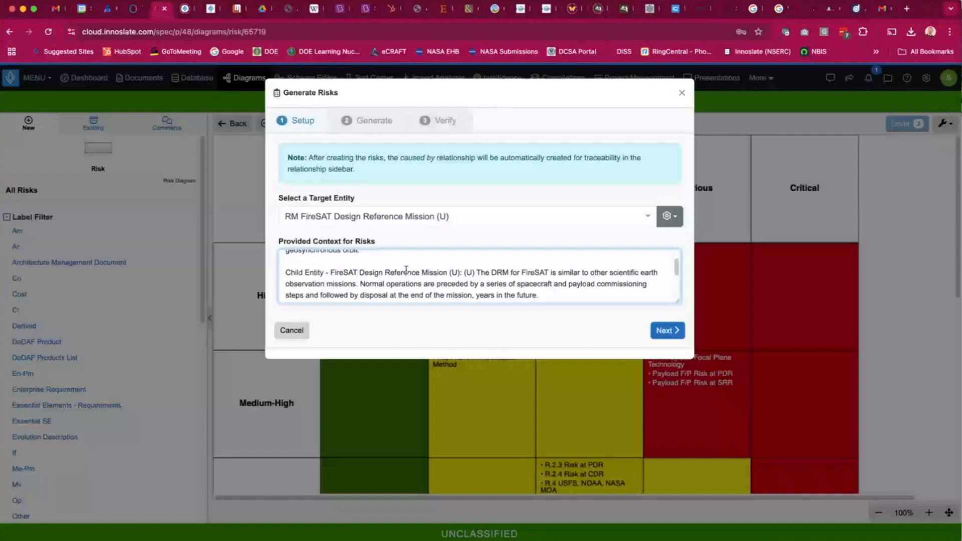
pyautogui.click(673, 333)
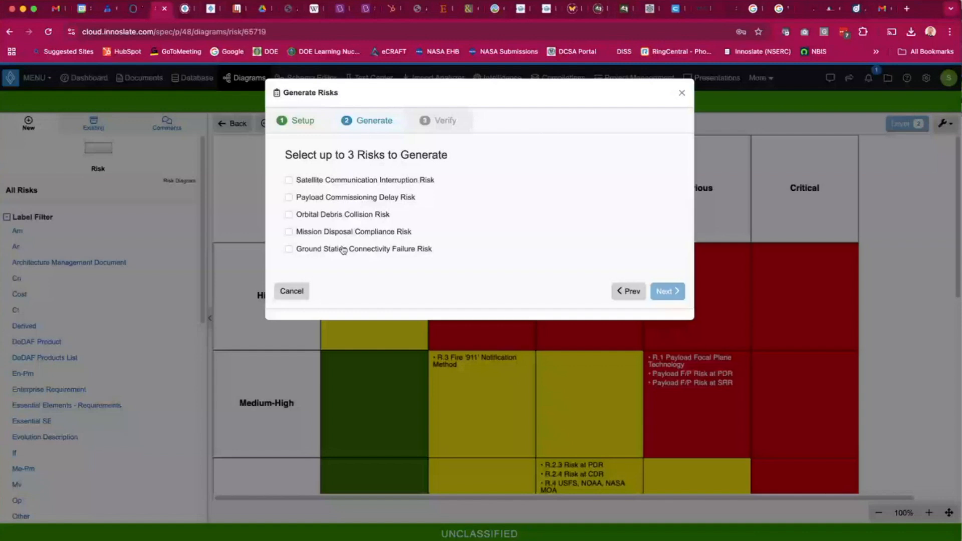
# Choose Orbital Debris Collision, Mission Disposal Compliance and Satellite Communication Interruption risks to generate.
pyautogui.click(371, 215)
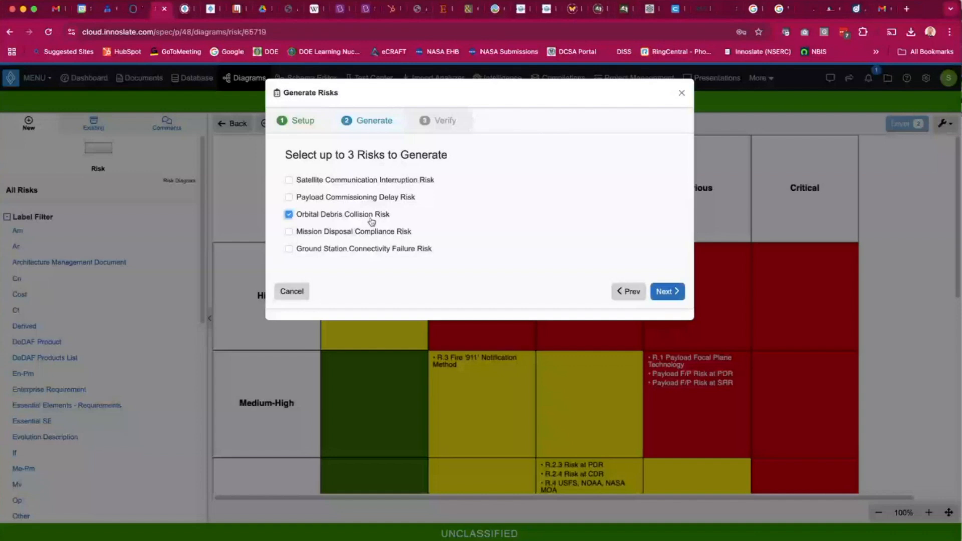
pyautogui.click(289, 232)
pyautogui.click(350, 180)
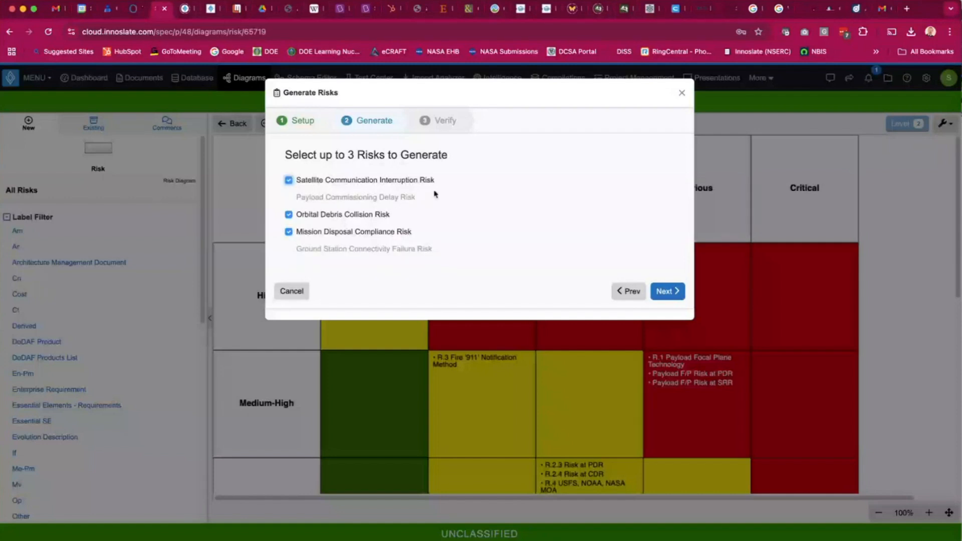
pyautogui.click(673, 295)
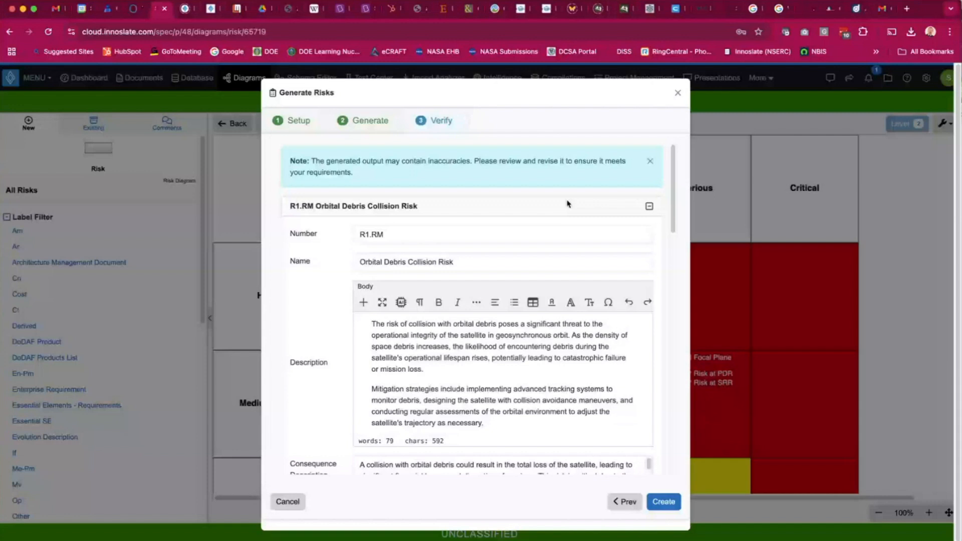
# Review the generated risks' details and create them in the risk matrix.
pyautogui.scroll(-1, 500, 380)
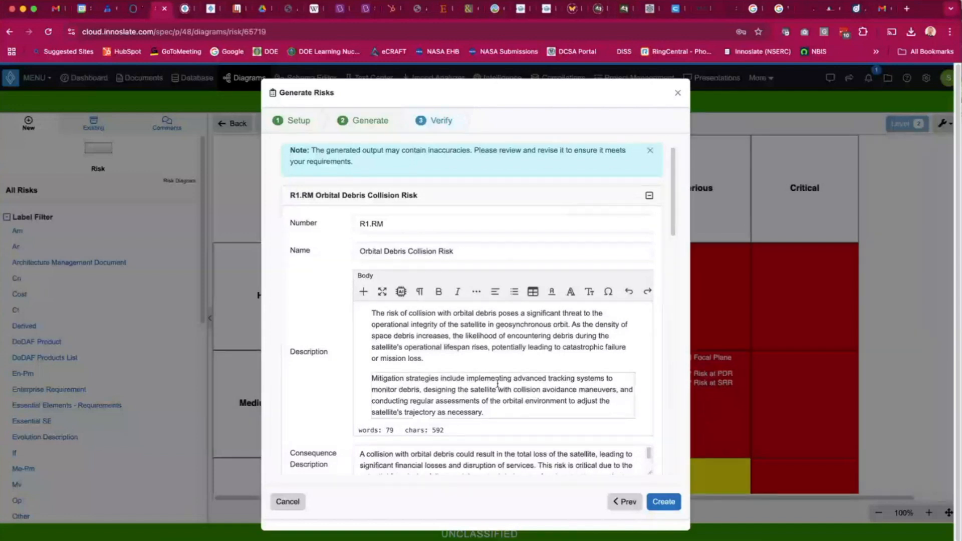
pyautogui.scroll(-3, 497, 383)
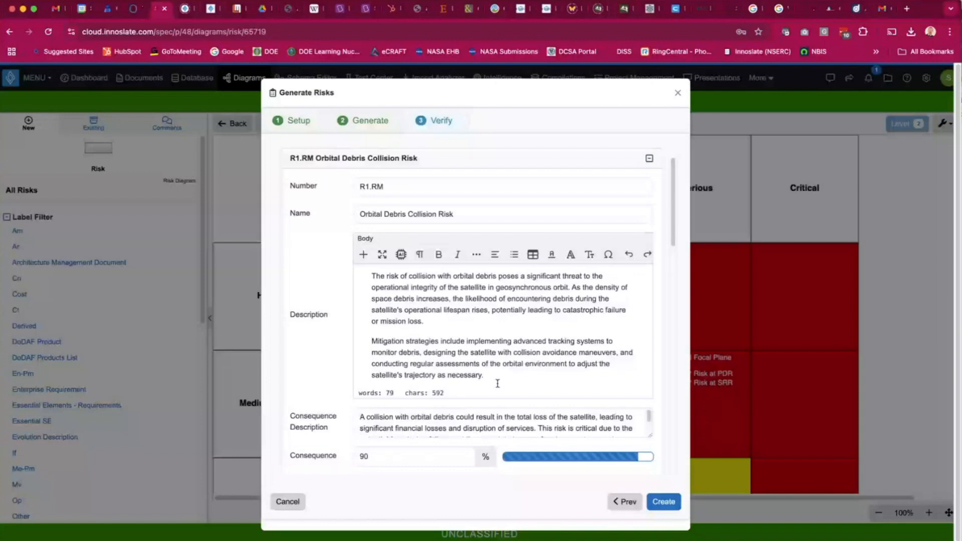
pyautogui.scroll(-5, 497, 384)
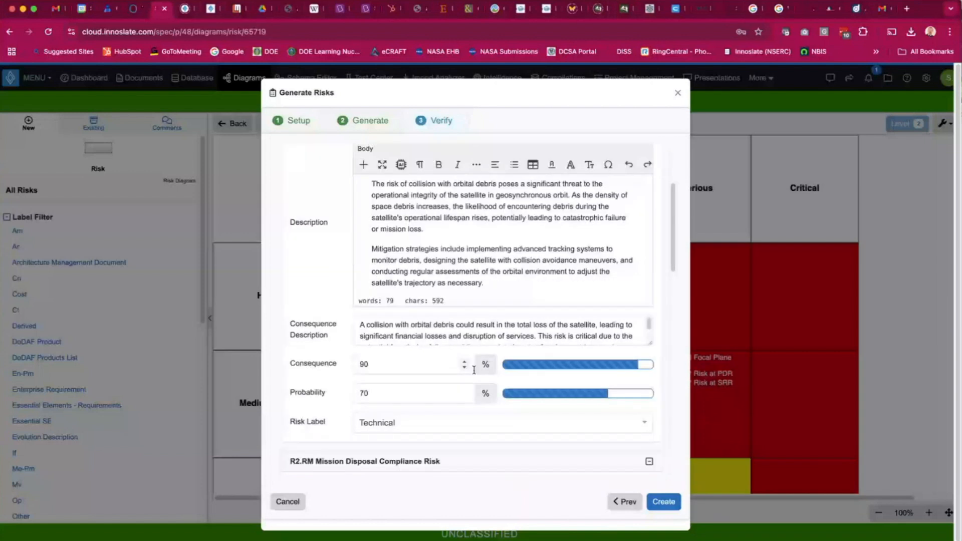
pyautogui.scroll(-5, 474, 370)
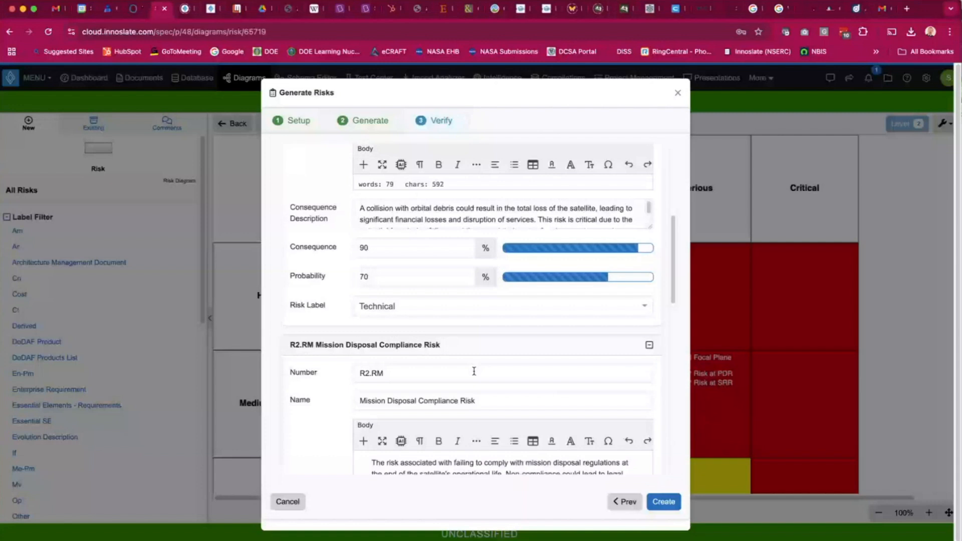
pyautogui.scroll(-9, 474, 371)
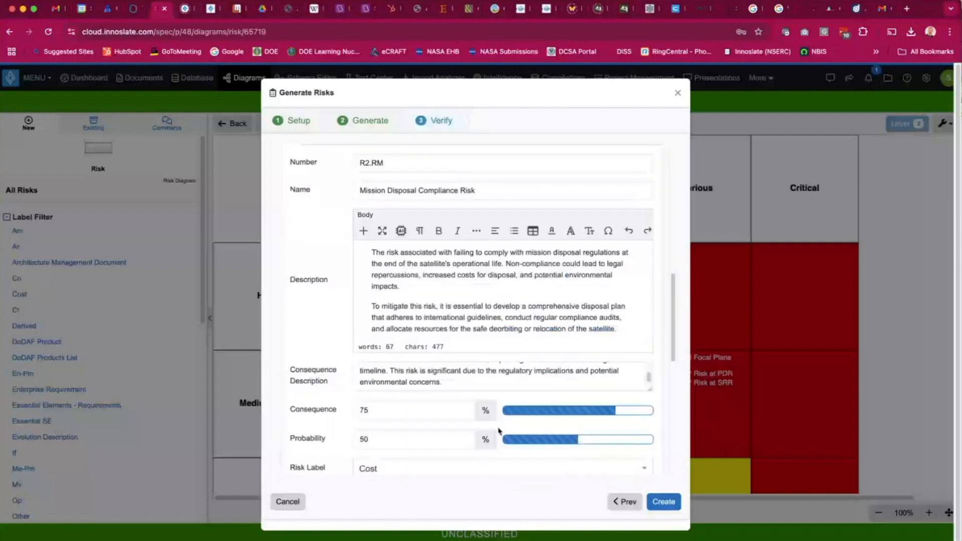
pyautogui.click(676, 502)
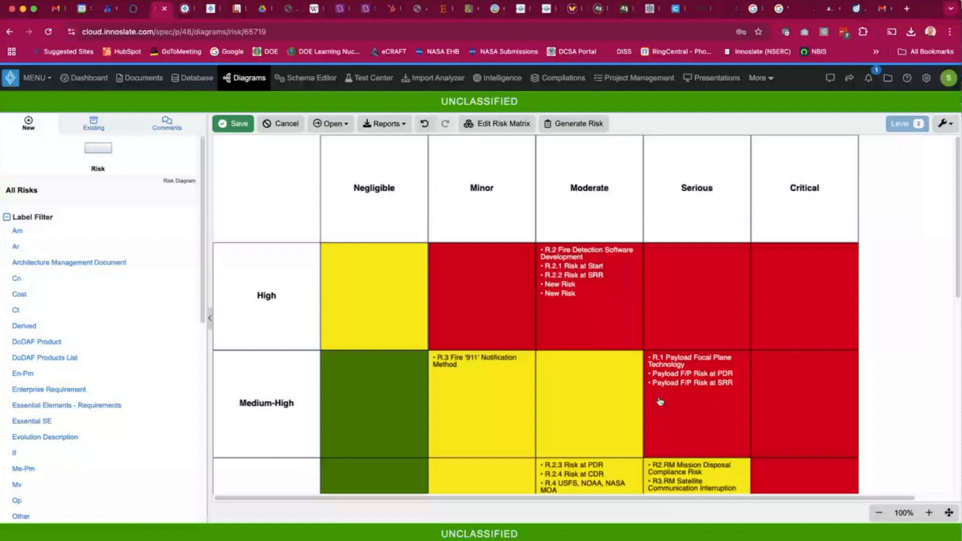
pyautogui.scroll(-3, 568, 340)
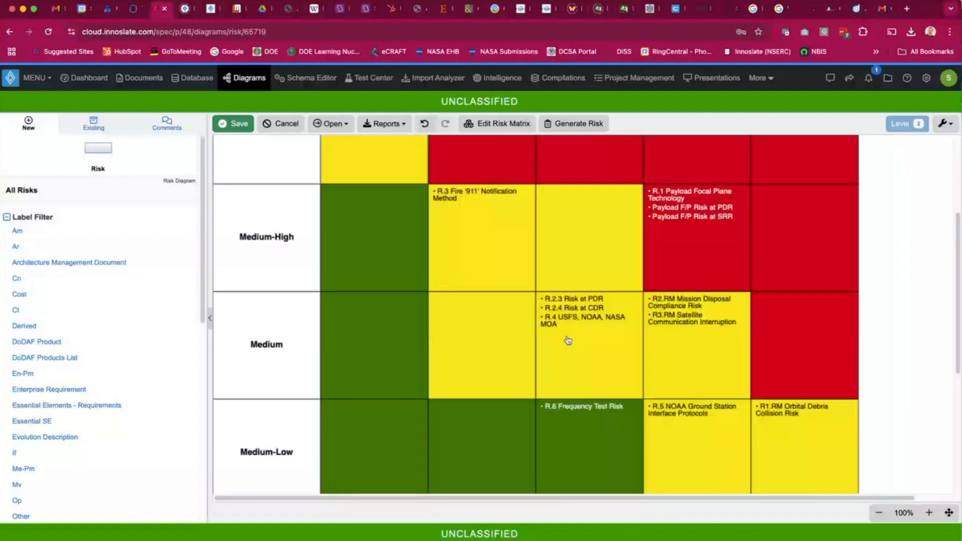
# Scroll through the risk matrix to review where the generated risks were placed.
pyautogui.scroll(-2, 567, 340)
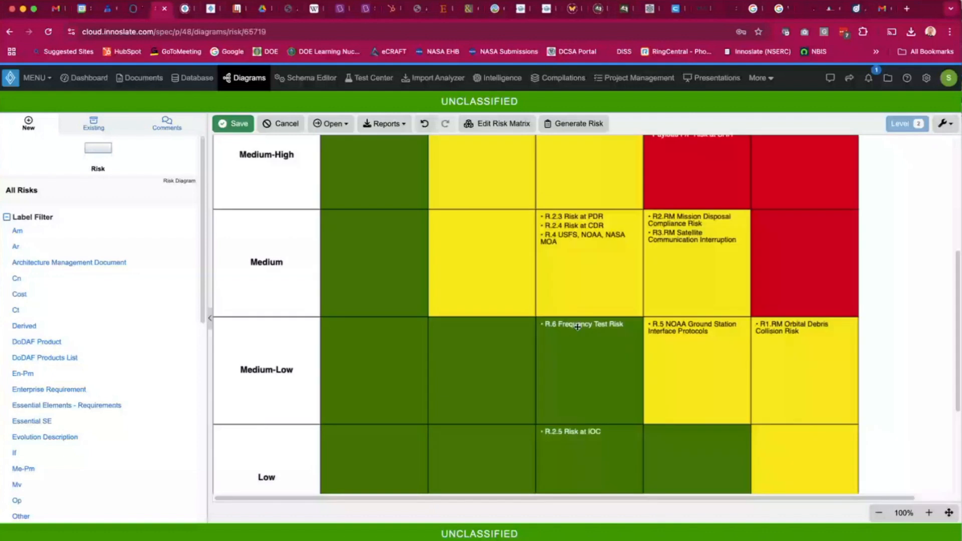
pyautogui.scroll(-1, 577, 327)
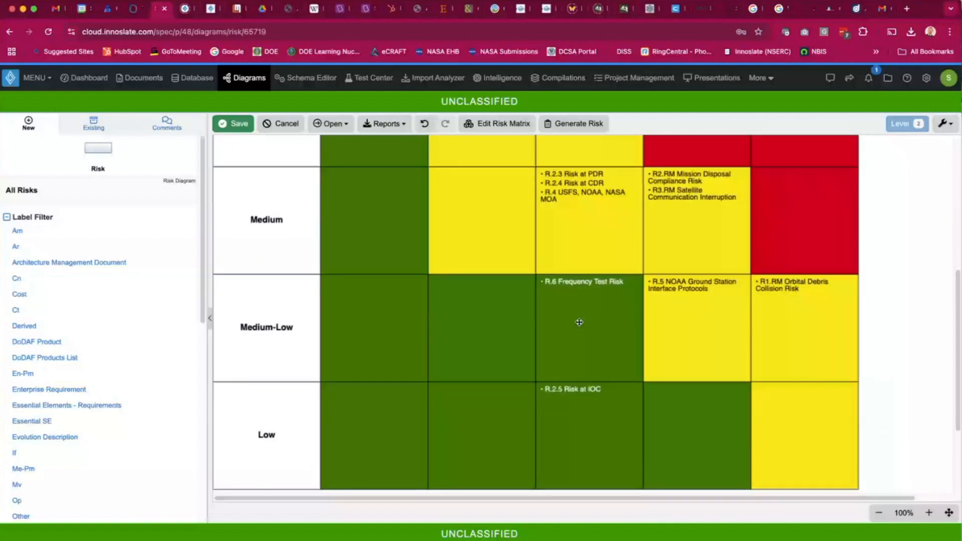
pyautogui.scroll(5, 579, 322)
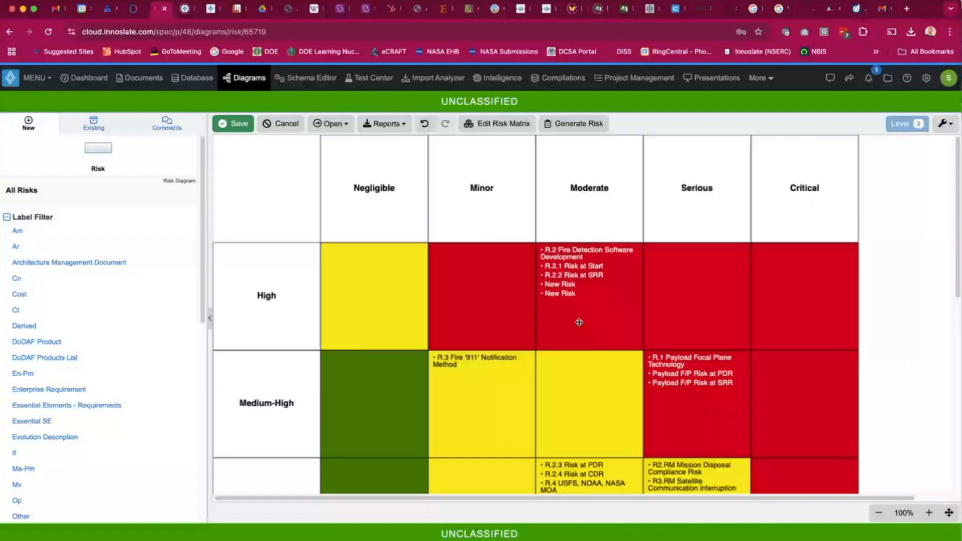
pyautogui.click(574, 126)
pyautogui.click(416, 215)
pyautogui.click(416, 211)
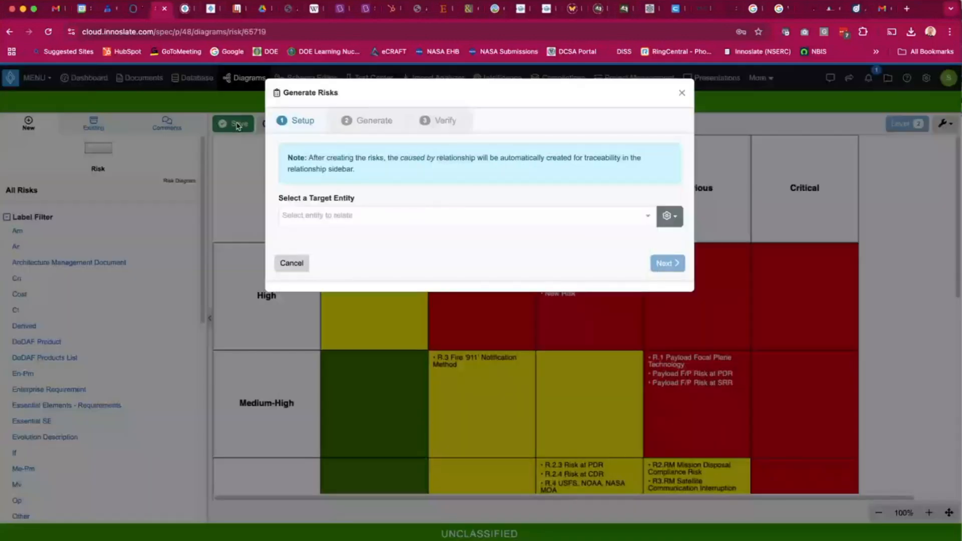
pyautogui.click(238, 126)
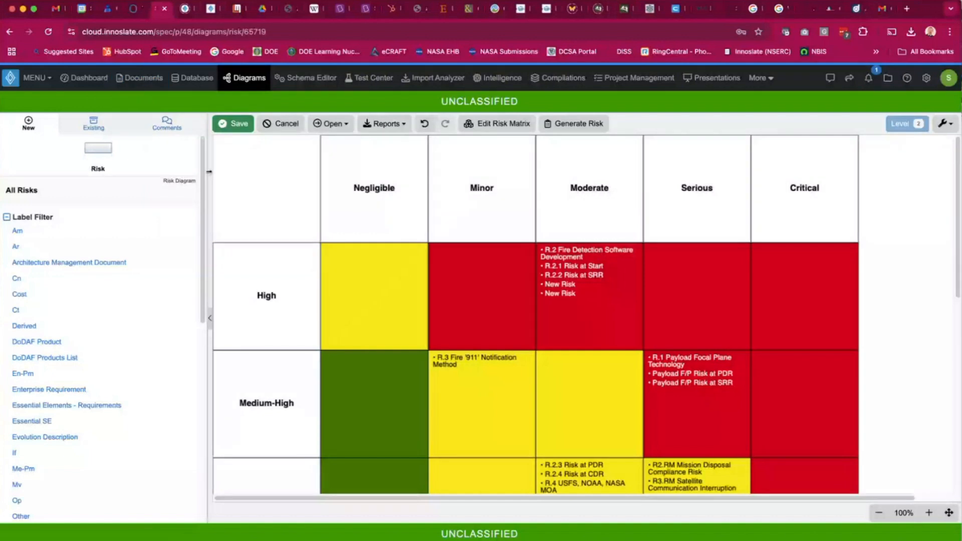
# Open the 1.0 FireSAT Concept of Operations document from the Documents dashboard and scroll through its sections.
pyautogui.click(146, 85)
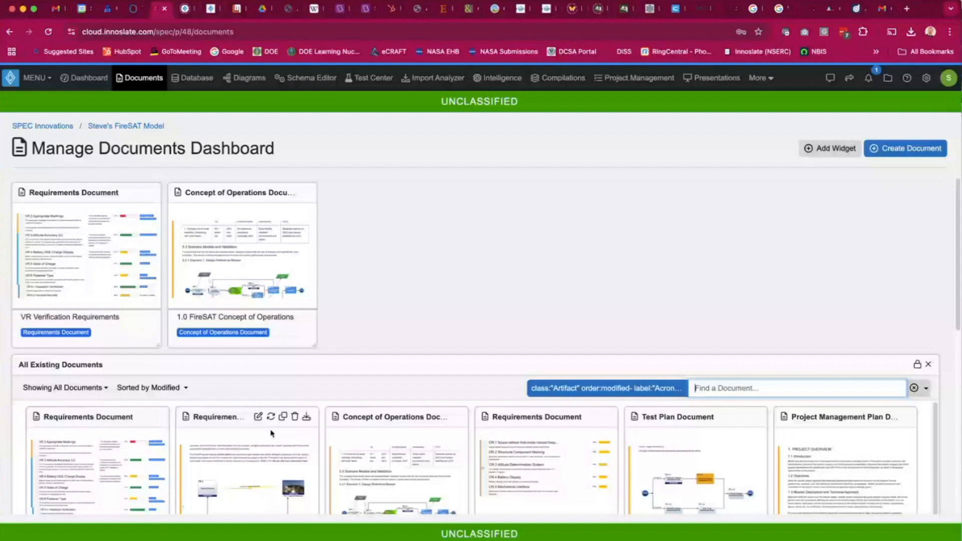
pyautogui.click(385, 470)
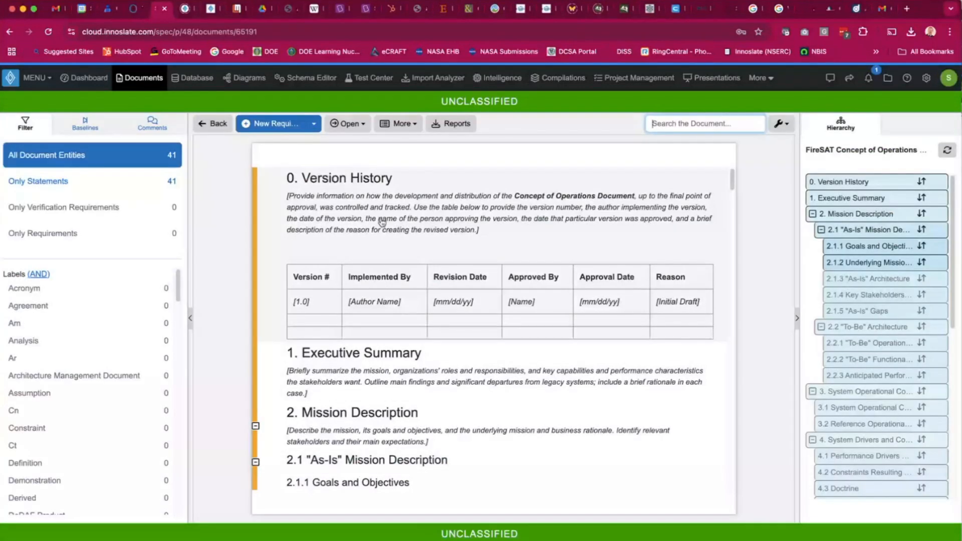
pyautogui.scroll(-3, 381, 222)
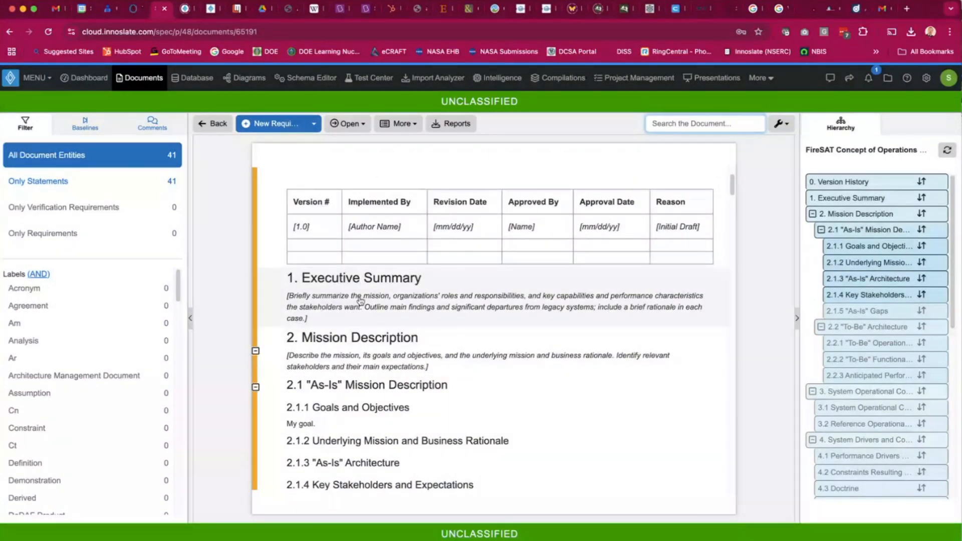
pyautogui.scroll(-1, 363, 381)
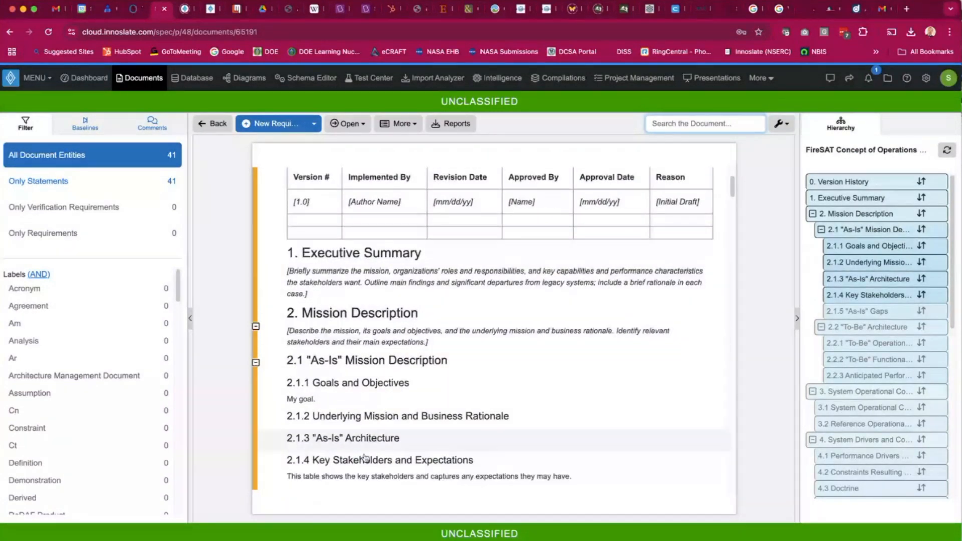
pyautogui.scroll(-10, 364, 457)
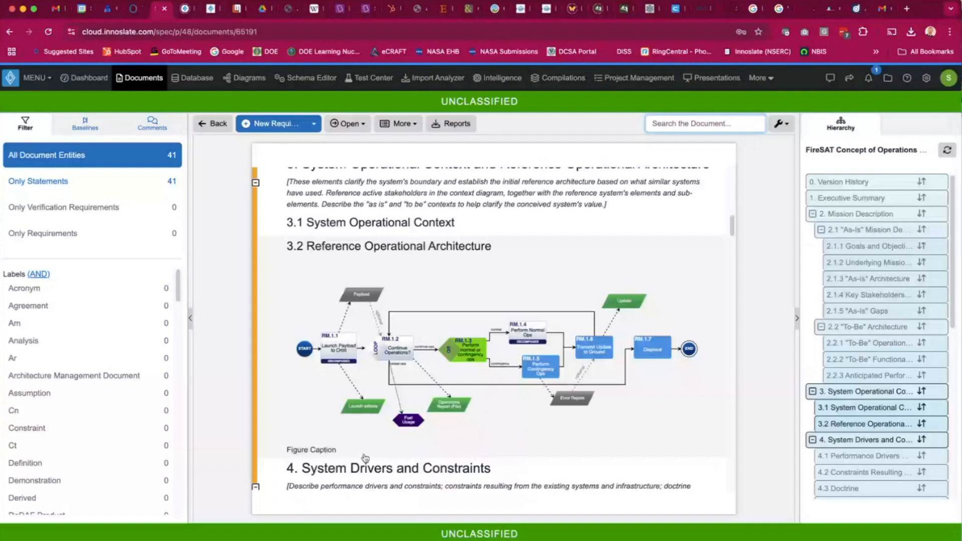
pyautogui.scroll(-15, 365, 457)
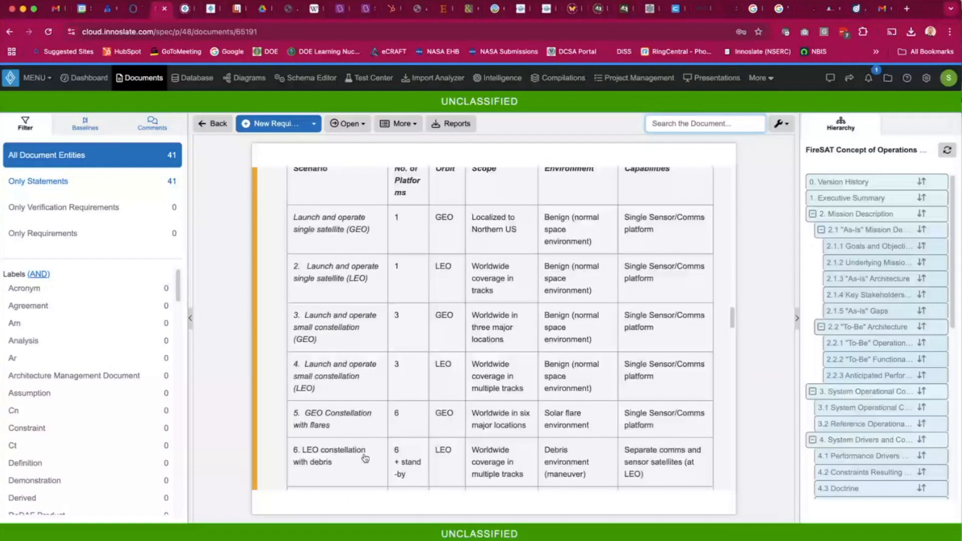
pyautogui.scroll(-15, 365, 458)
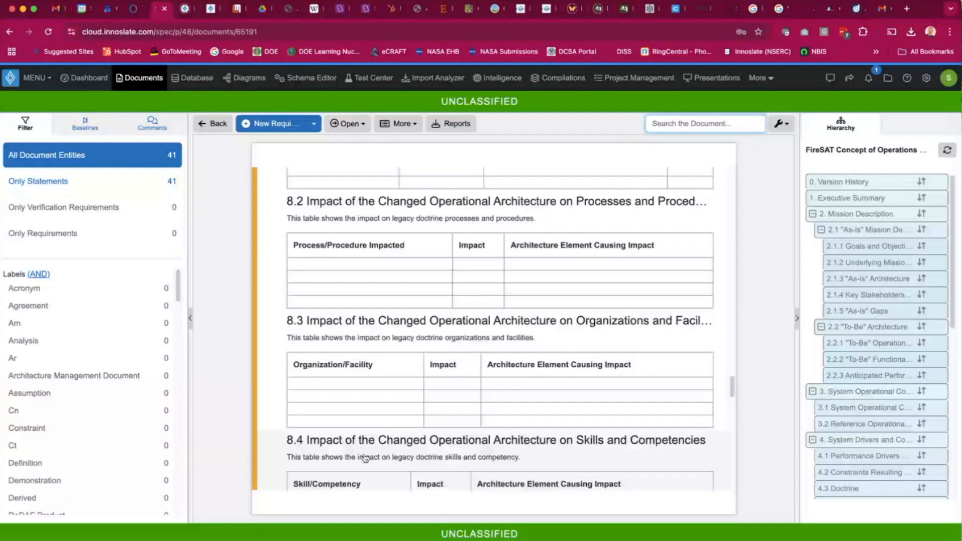
pyautogui.scroll(-5, 365, 457)
pyautogui.scroll(20, 378, 413)
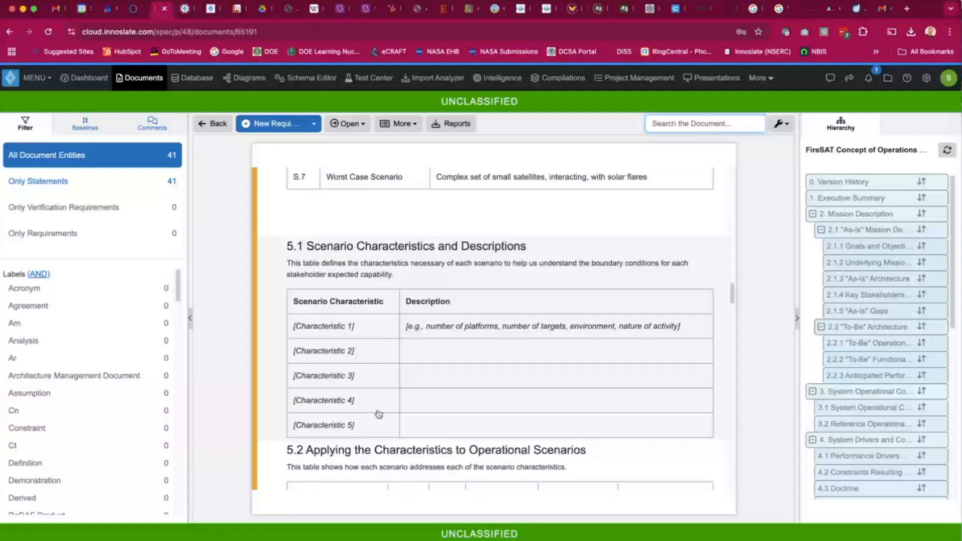
pyautogui.scroll(20, 378, 413)
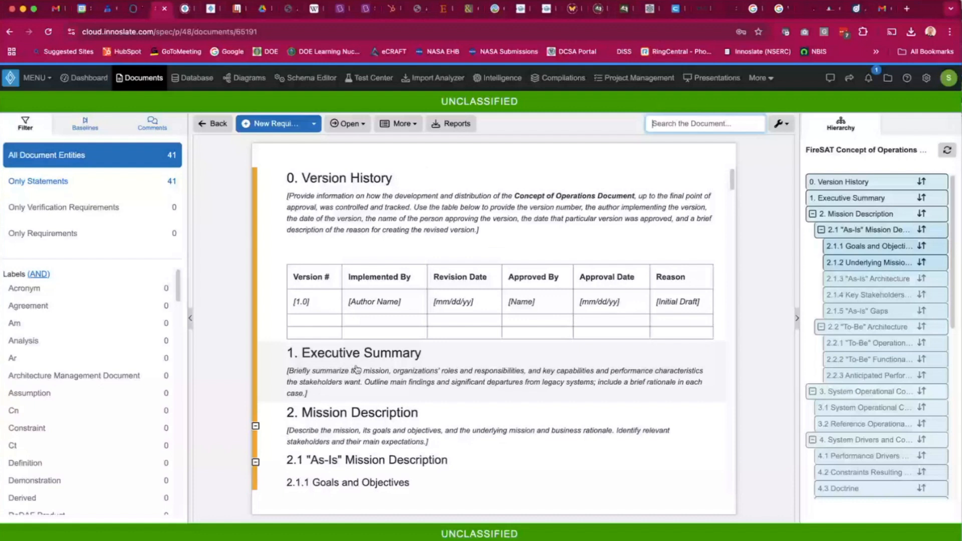
# Start Summarize on the document with all hierarchies included and proceed past the generated key notes.
pyautogui.click(412, 126)
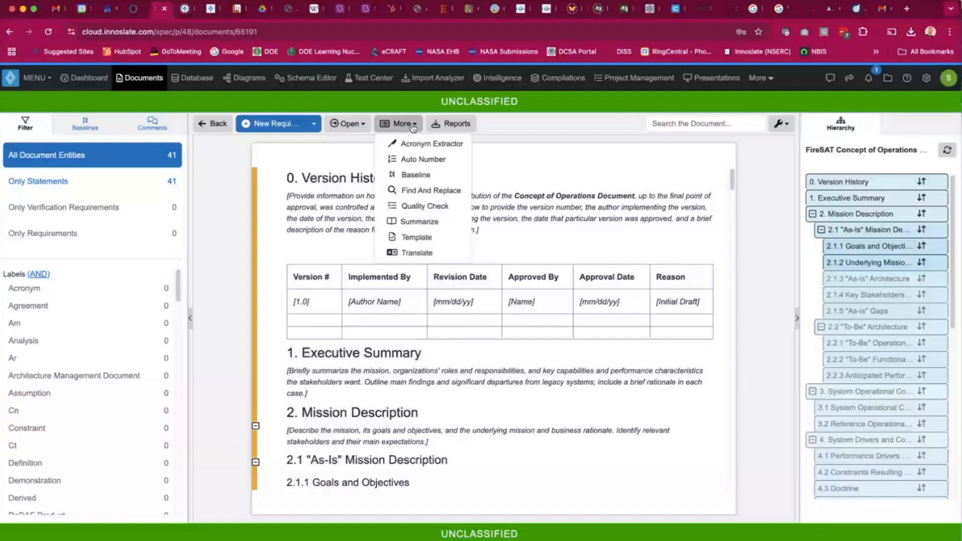
pyautogui.click(427, 224)
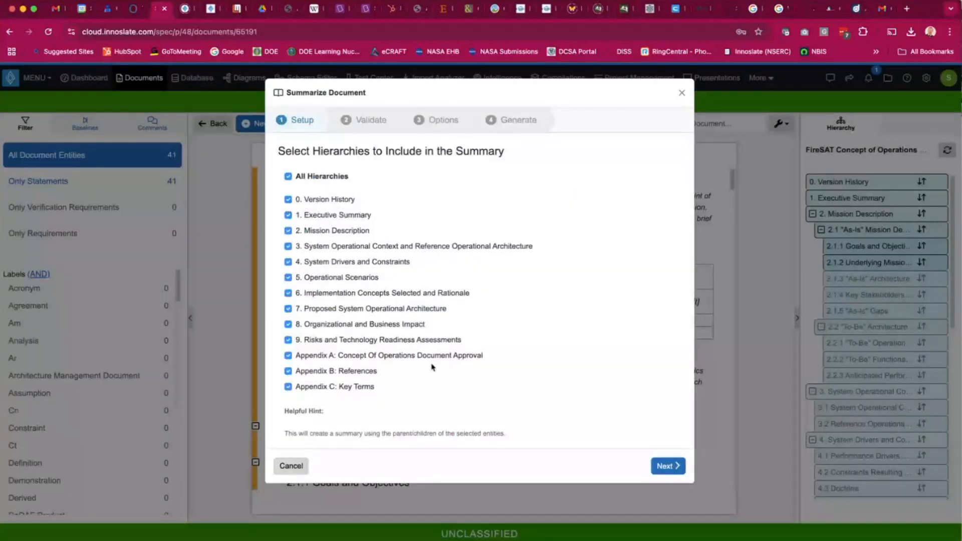
pyautogui.click(670, 466)
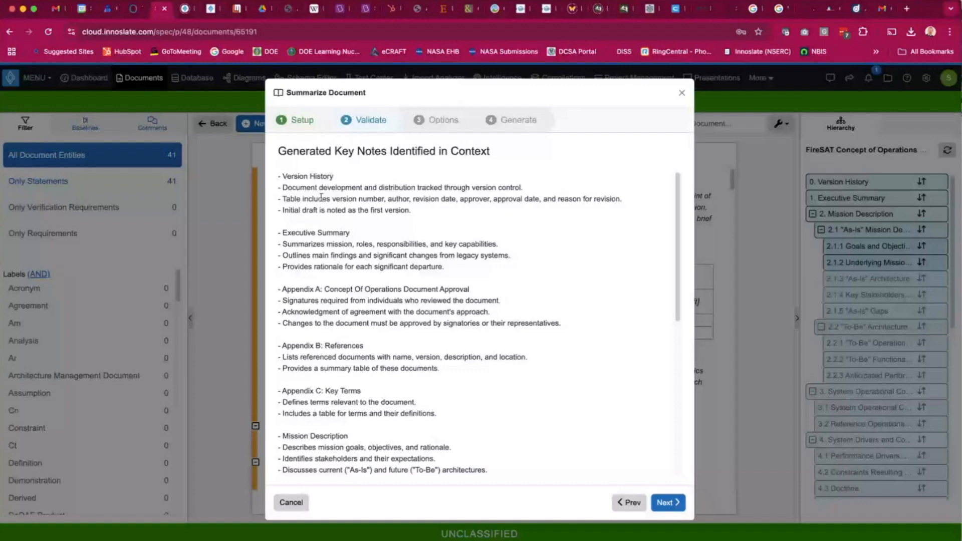
pyautogui.click(671, 503)
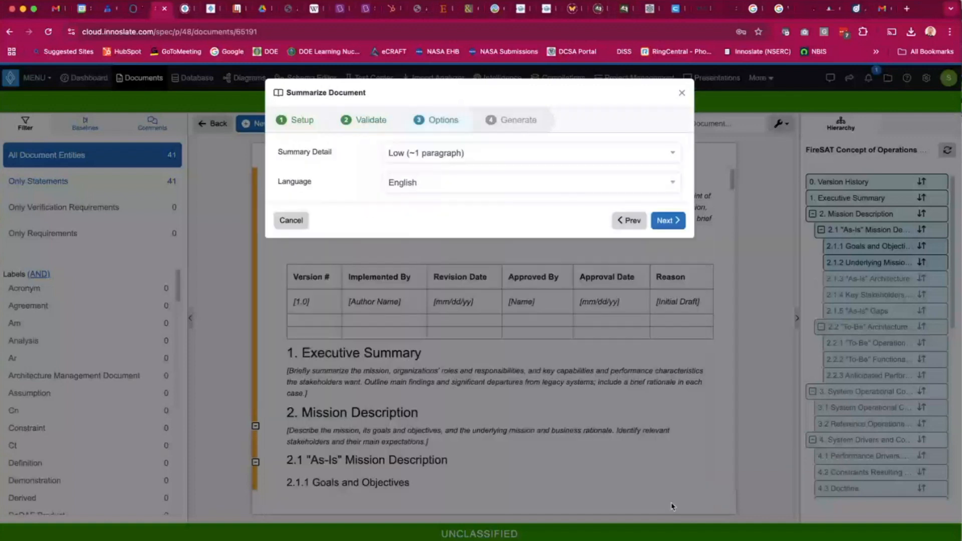
# Generate a High (~3 paragraphs) English summary, then cancel without creating the summary entity.
pyautogui.click(504, 154)
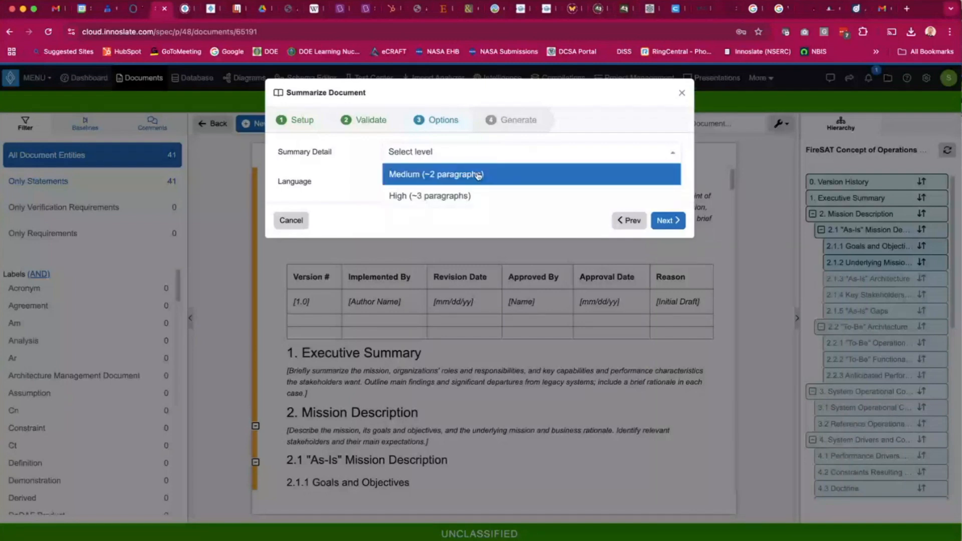
pyautogui.click(453, 195)
pyautogui.click(514, 183)
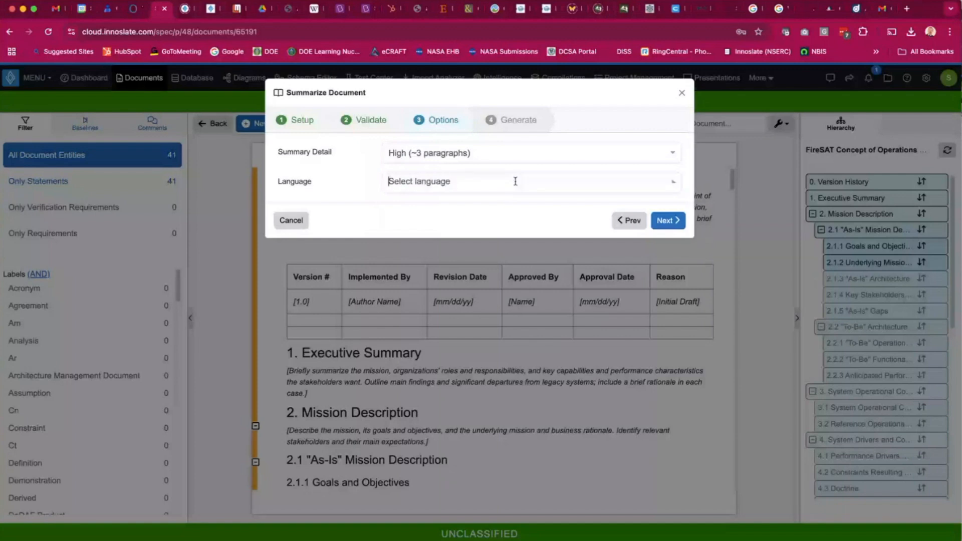
pyautogui.scroll(-4, 447, 336)
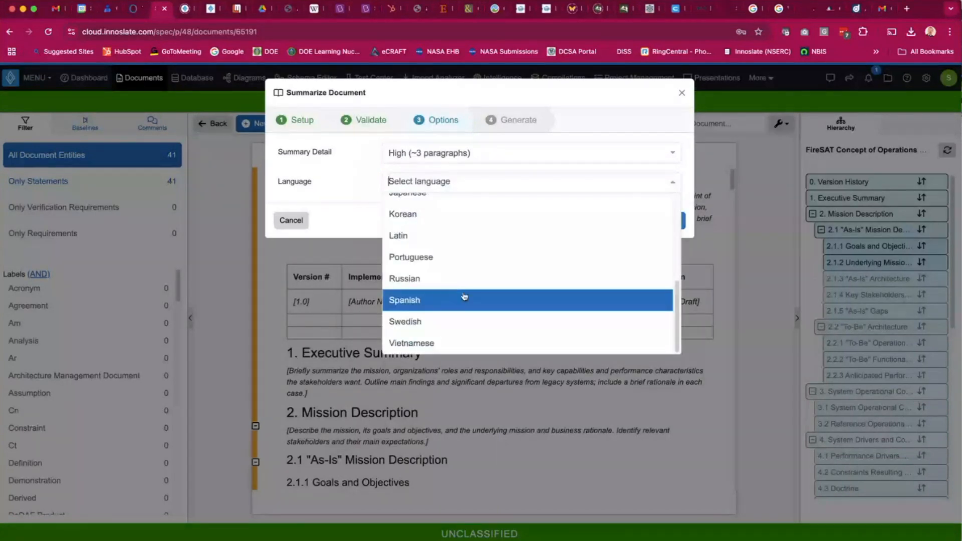
pyautogui.click(381, 200)
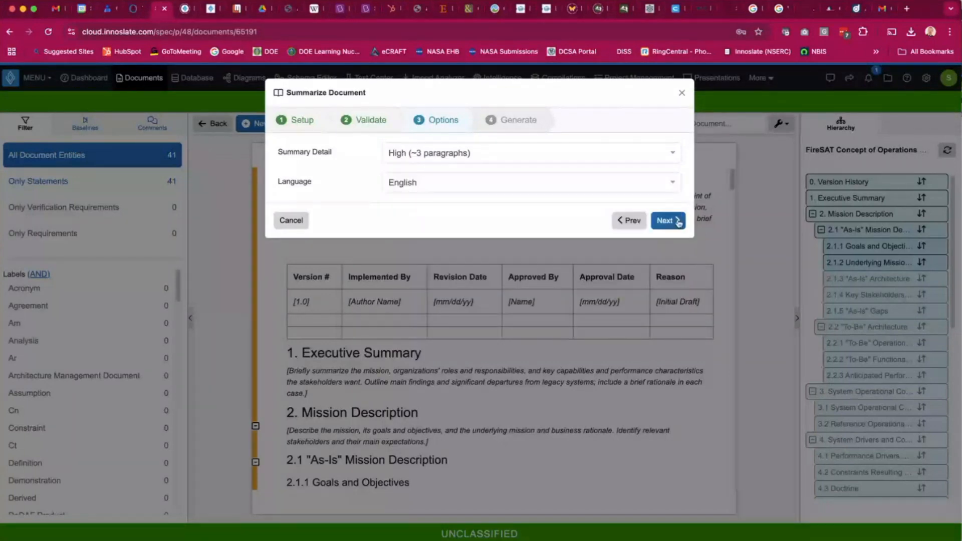
pyautogui.click(678, 224)
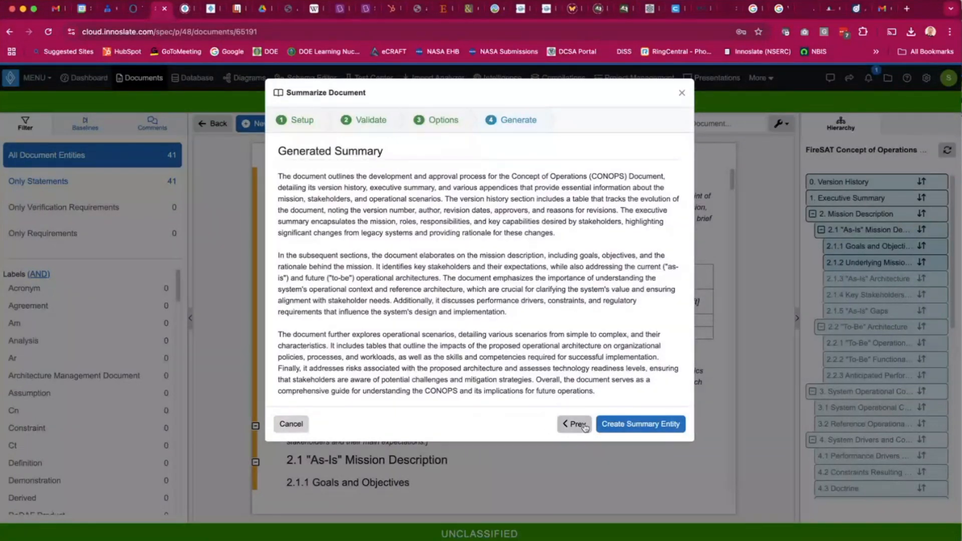
pyautogui.click(291, 423)
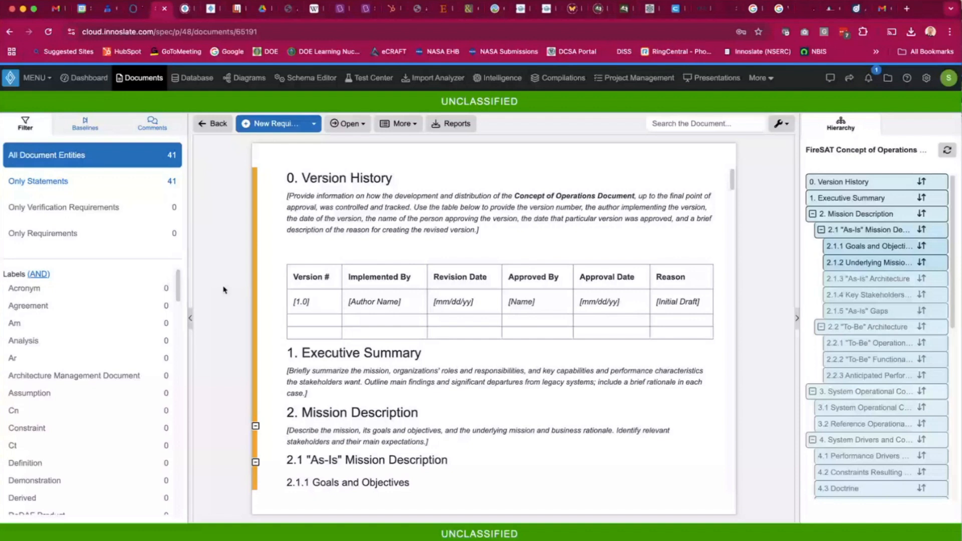
# Translate the document into Spanish with number 1.0 and name FireSAT Concept of Operations, then close the dialog.
pyautogui.click(412, 123)
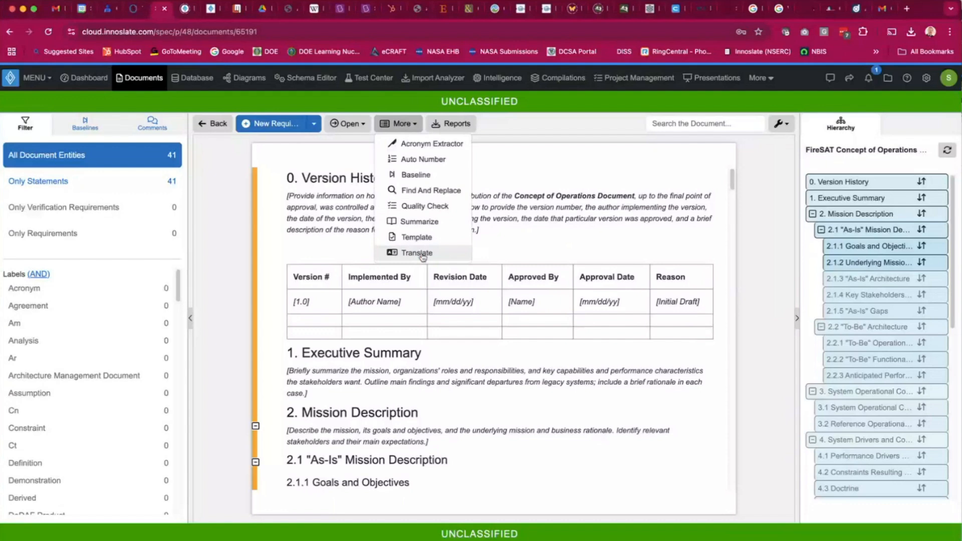
pyautogui.click(418, 253)
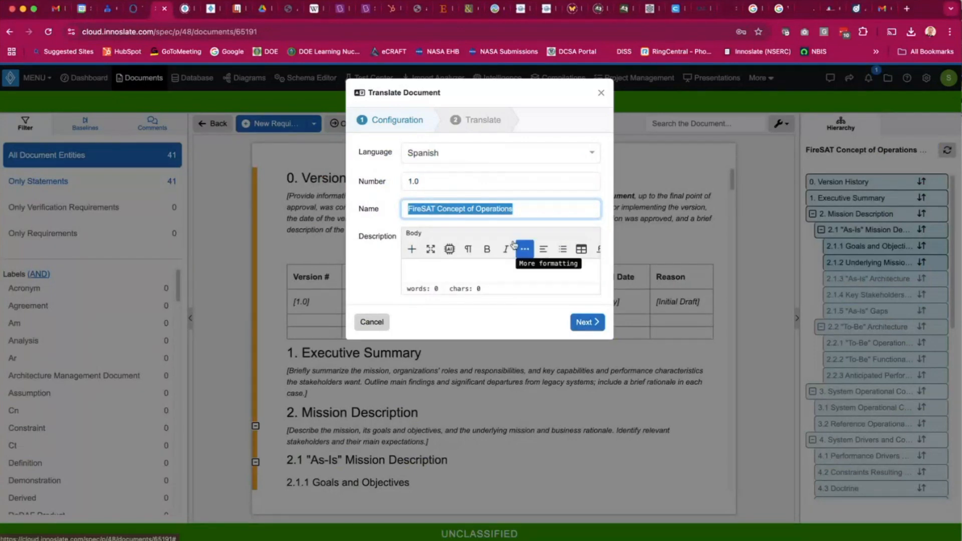
pyautogui.click(532, 153)
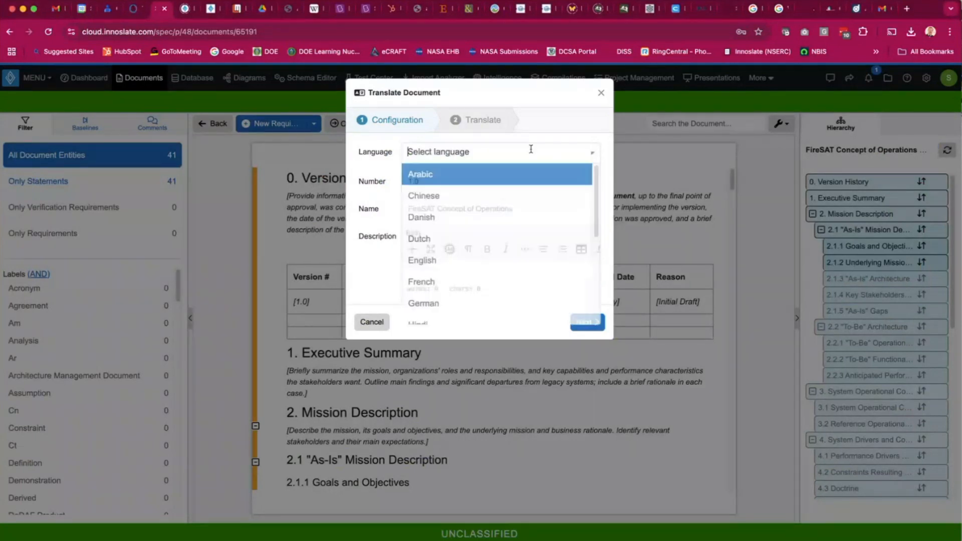
pyautogui.scroll(-4, 495, 268)
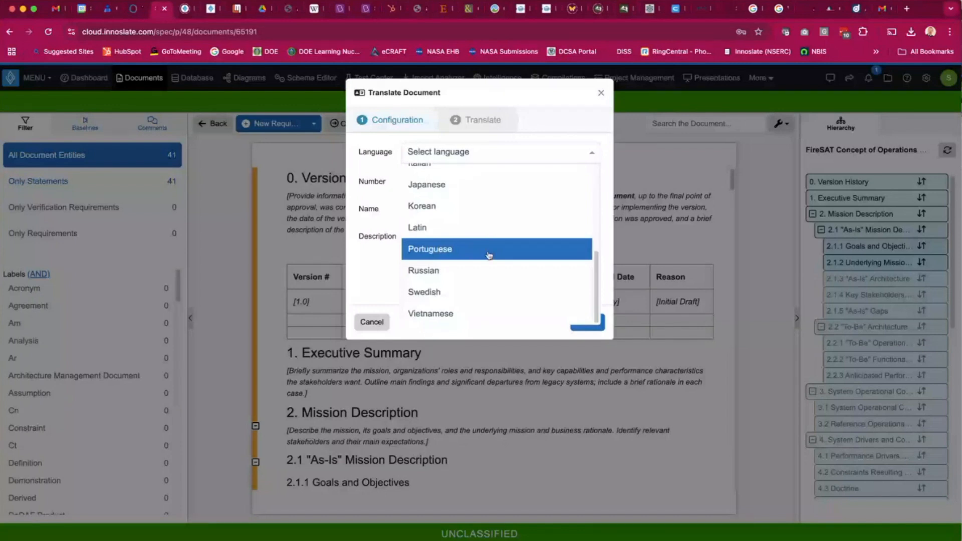
pyautogui.scroll(4, 501, 246)
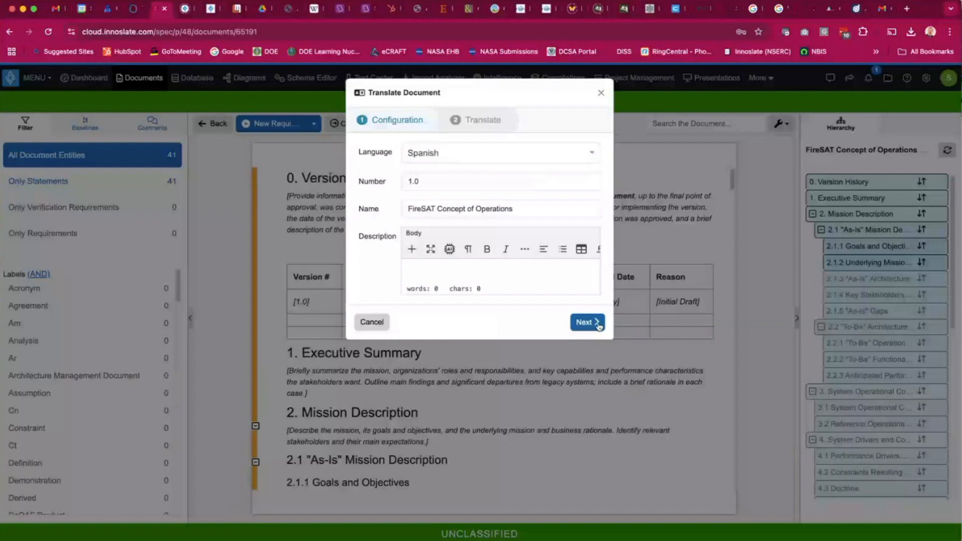
pyautogui.click(594, 327)
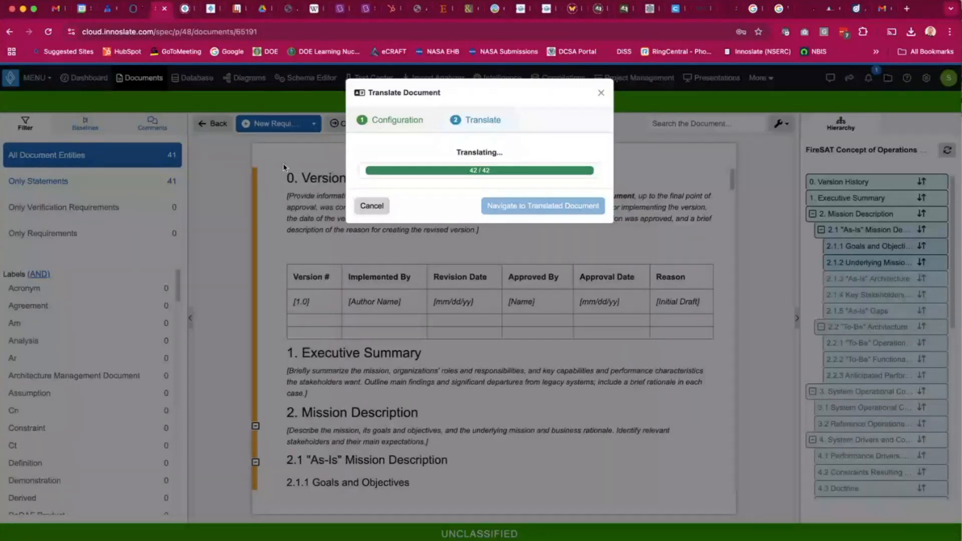
pyautogui.click(372, 206)
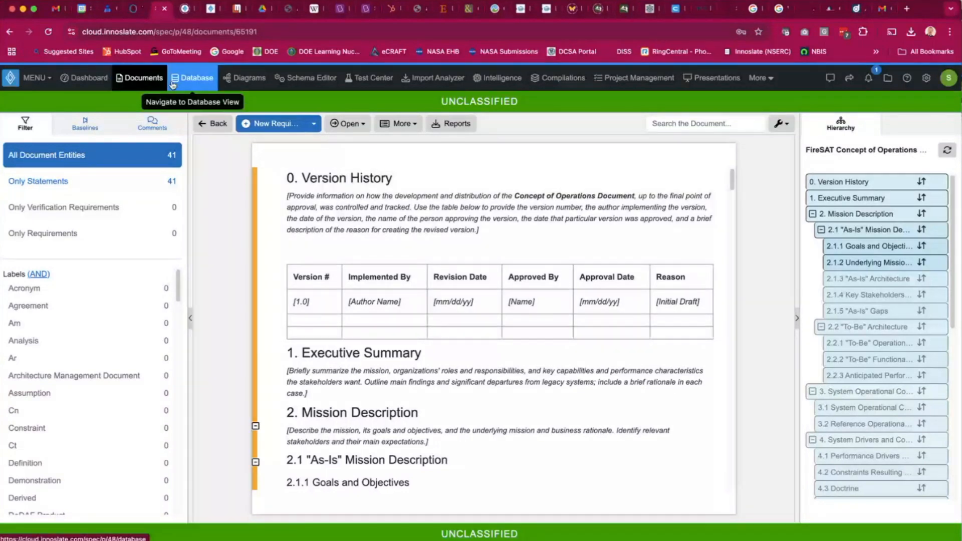
# Open the VR Verification Requirements document and view the attributes of VR.2 Appropriate Markings.
pyautogui.click(135, 82)
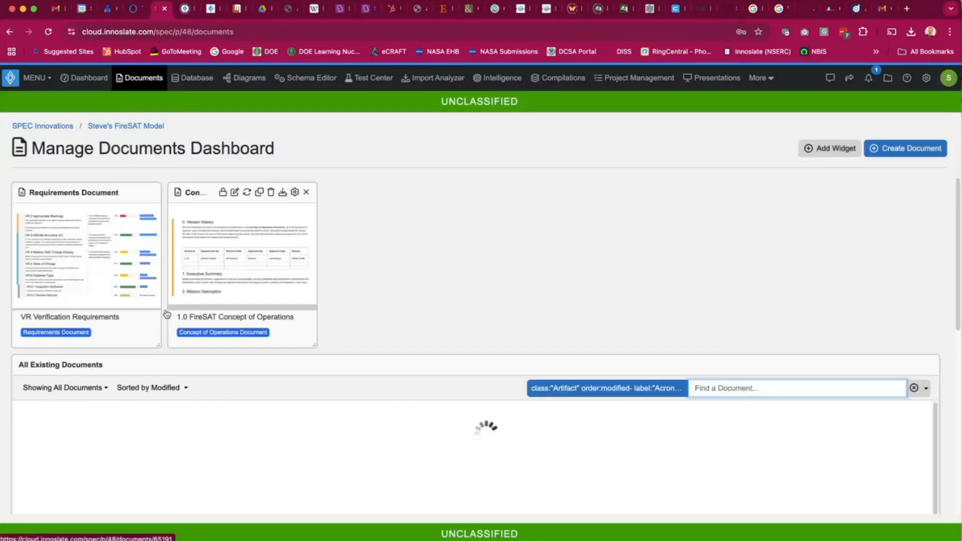
pyautogui.click(92, 265)
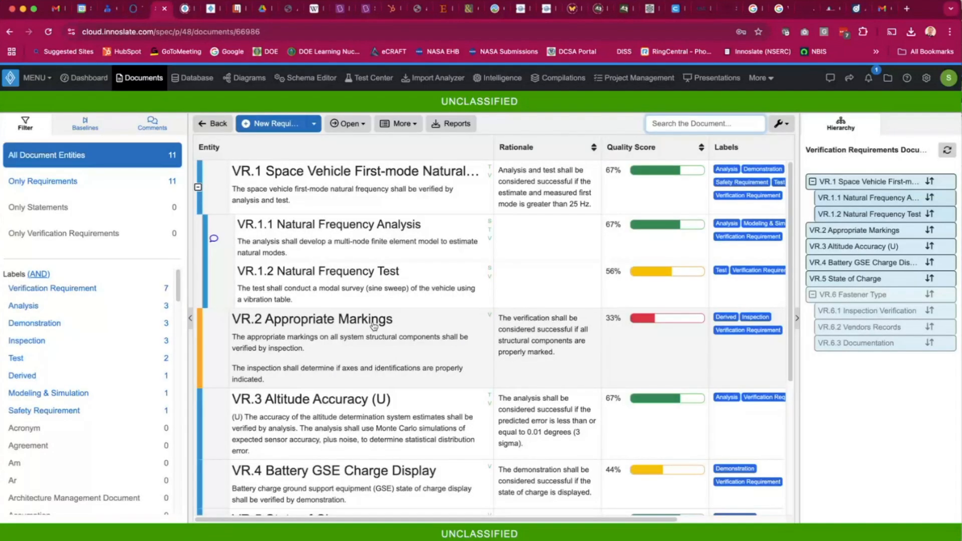
pyautogui.click(373, 326)
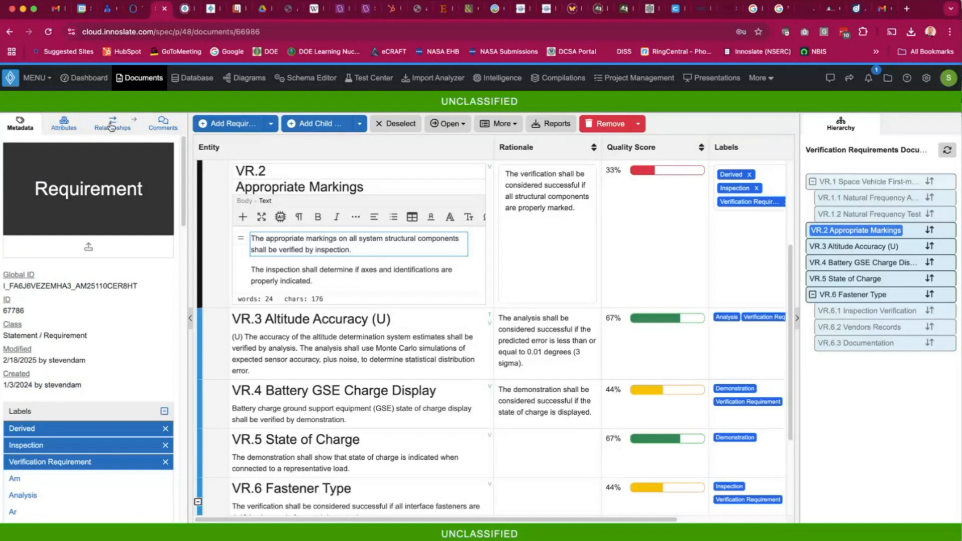
pyautogui.click(62, 124)
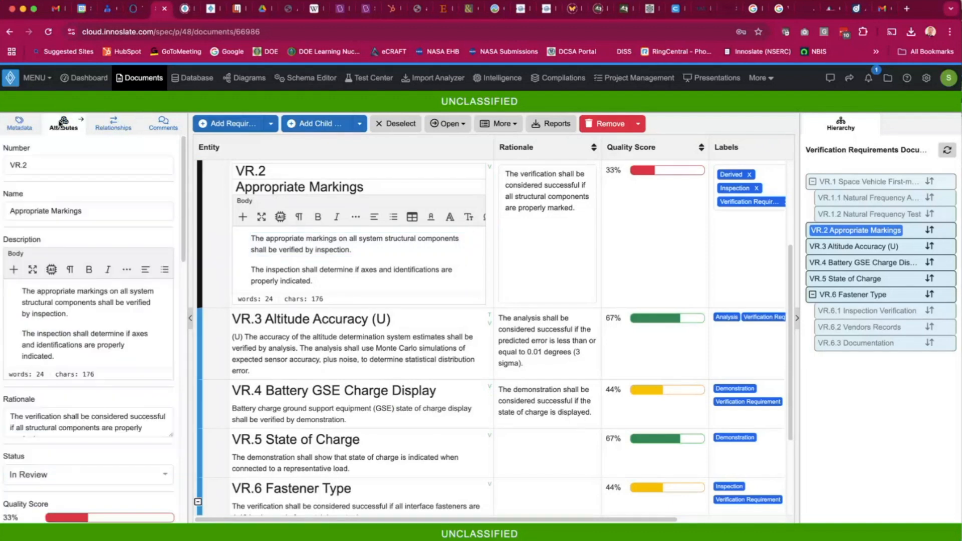
# Scroll through the quality attributes of VR.2 Appropriate Markings to review its requirement-quality checks.
pyautogui.scroll(-1, 96, 456)
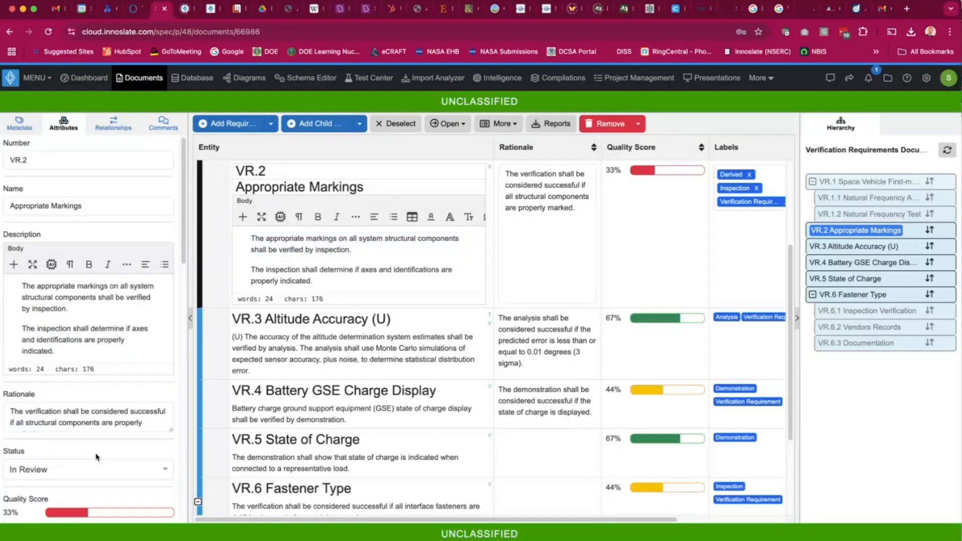
pyautogui.scroll(-7, 96, 457)
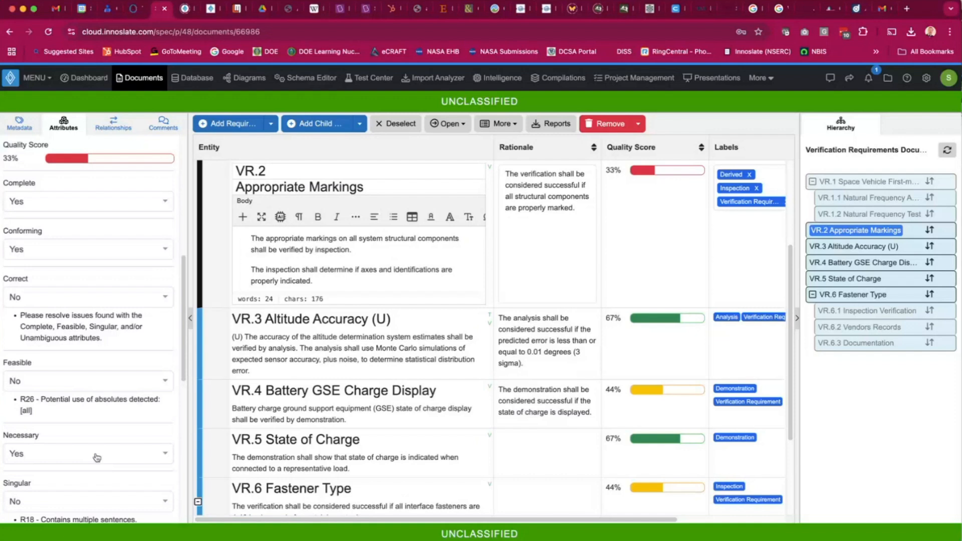
pyautogui.scroll(-2, 73, 248)
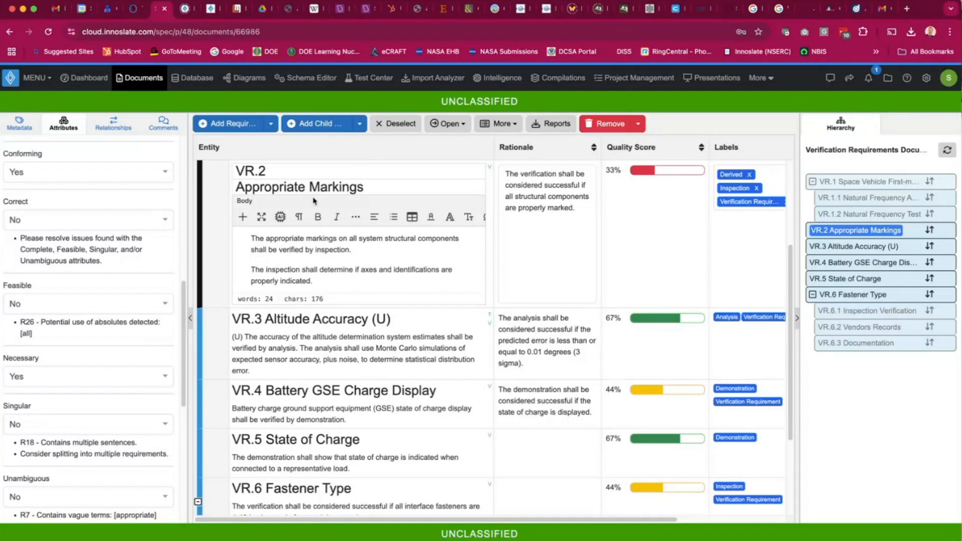
# Switch to the Database view and browse the report types available for the requirements query, then cancel the download.
pyautogui.click(195, 78)
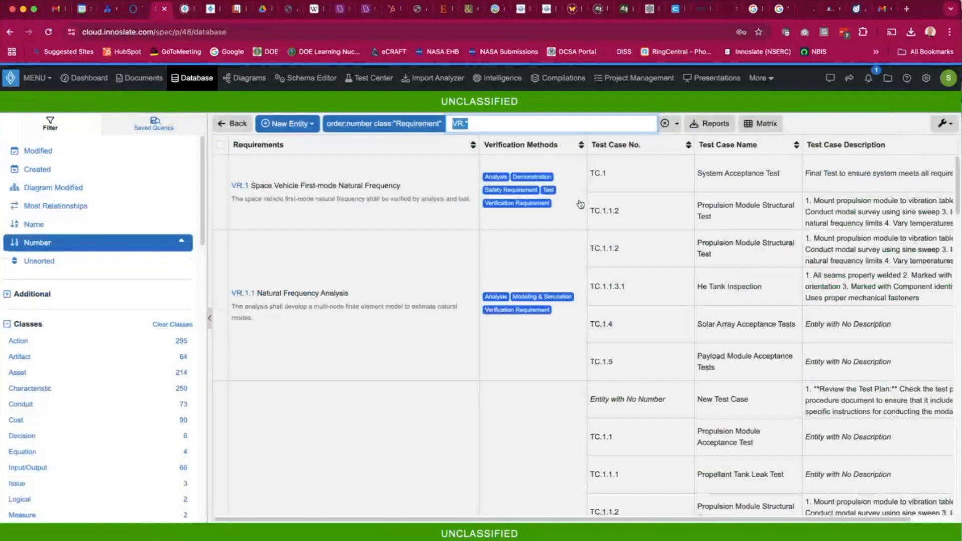
pyautogui.click(710, 129)
pyautogui.scroll(-1, 490, 250)
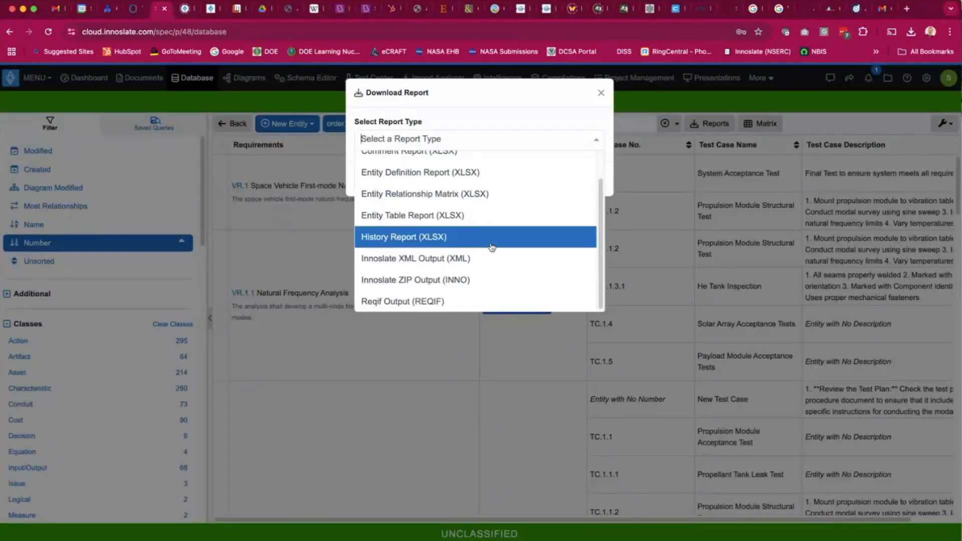
pyautogui.scroll(1, 493, 236)
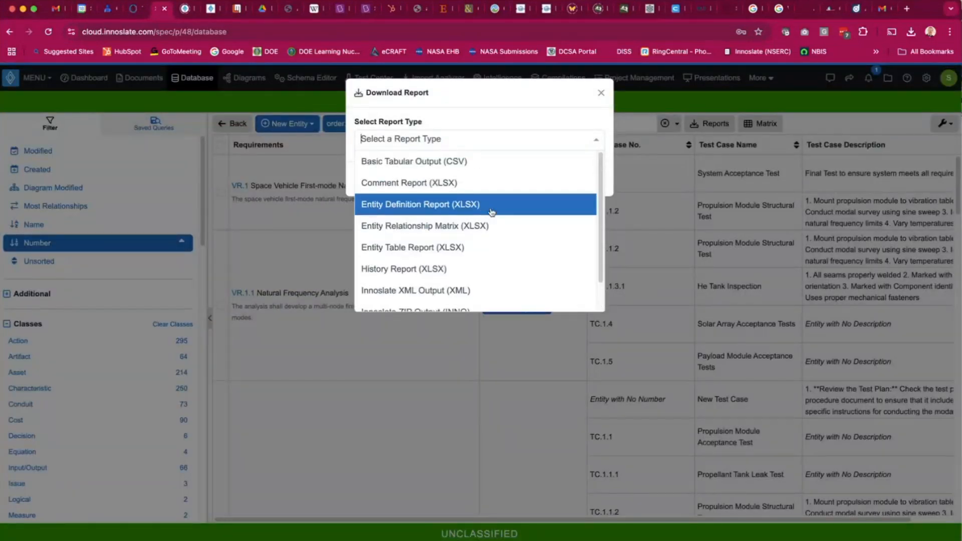
pyautogui.click(499, 118)
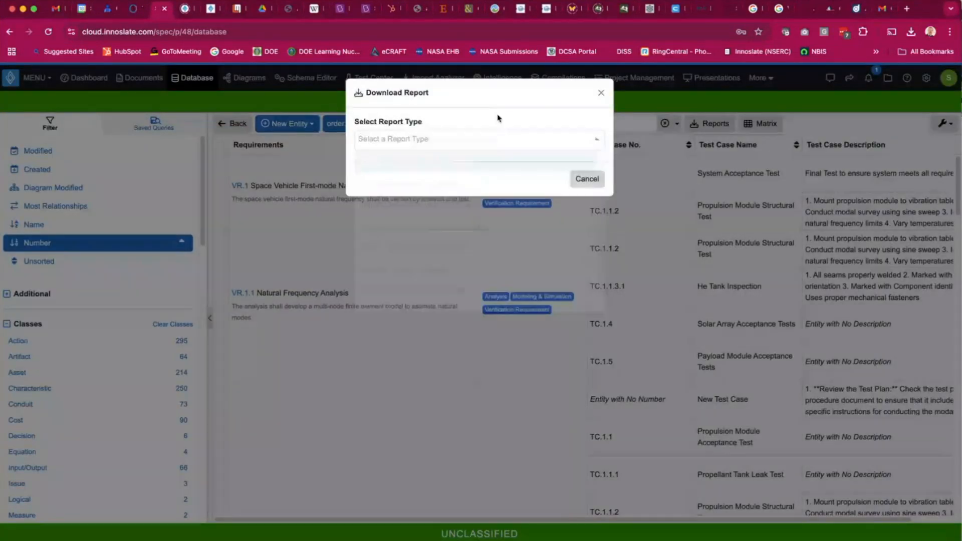
pyautogui.click(586, 181)
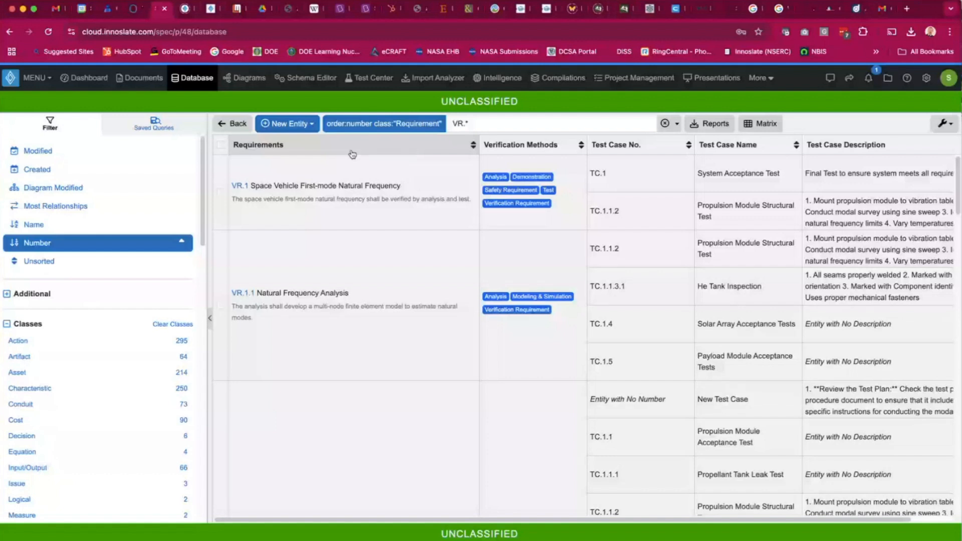
# Select VR.1 Space Vehicle First-mode Natural Frequency and open it in the entity view.
pyautogui.click(342, 192)
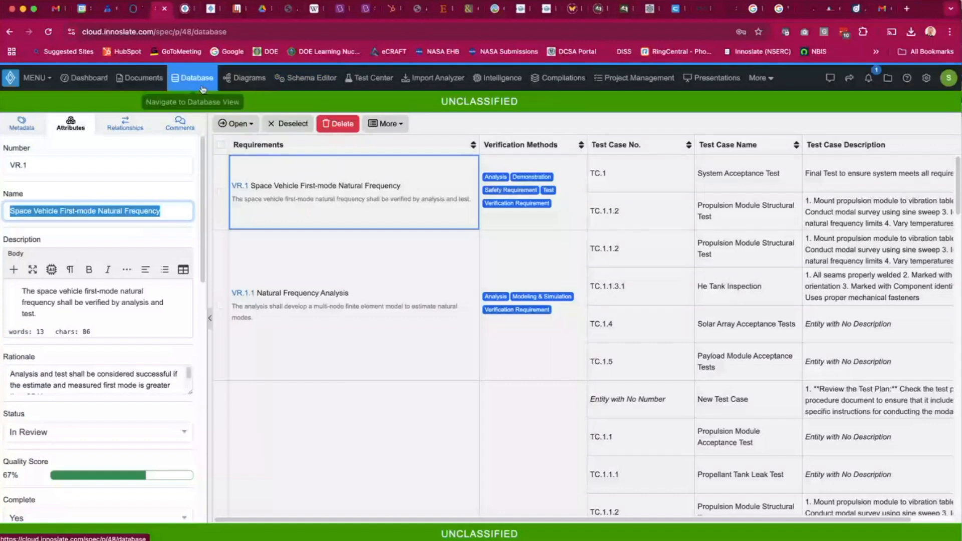
pyautogui.click(383, 124)
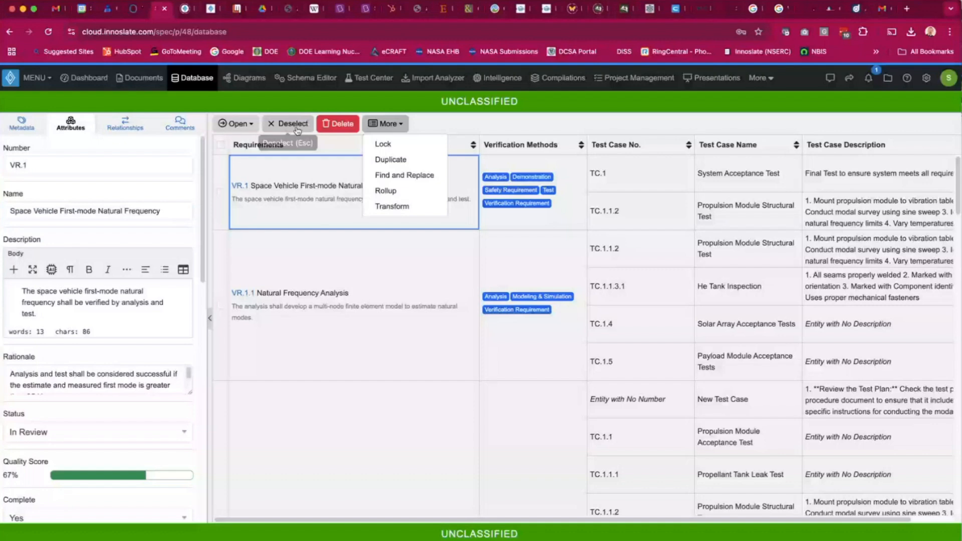
pyautogui.click(234, 124)
pyautogui.click(238, 145)
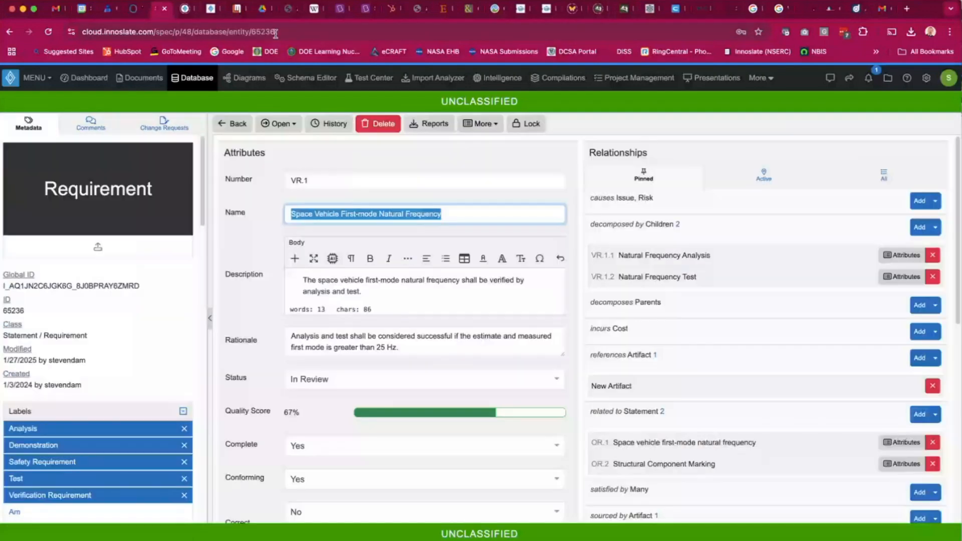
pyautogui.click(159, 31)
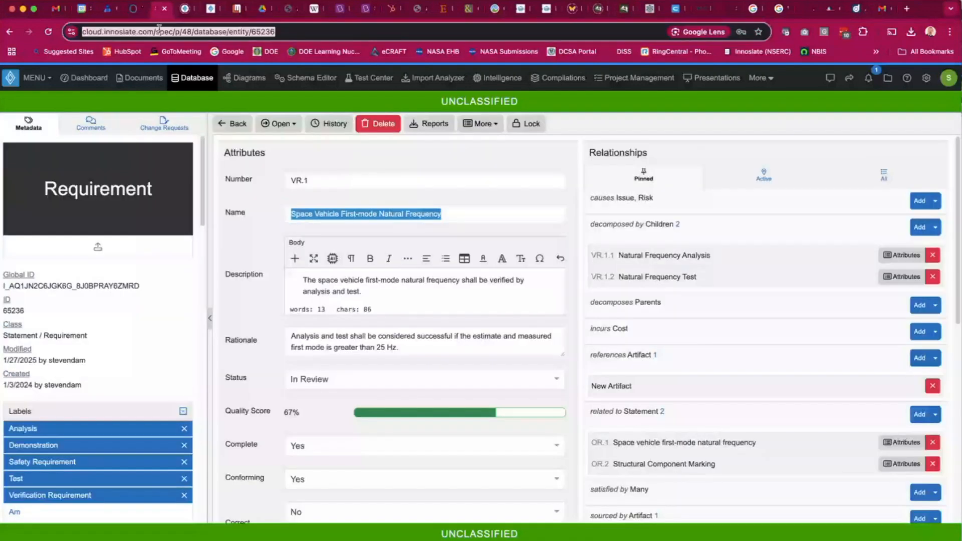